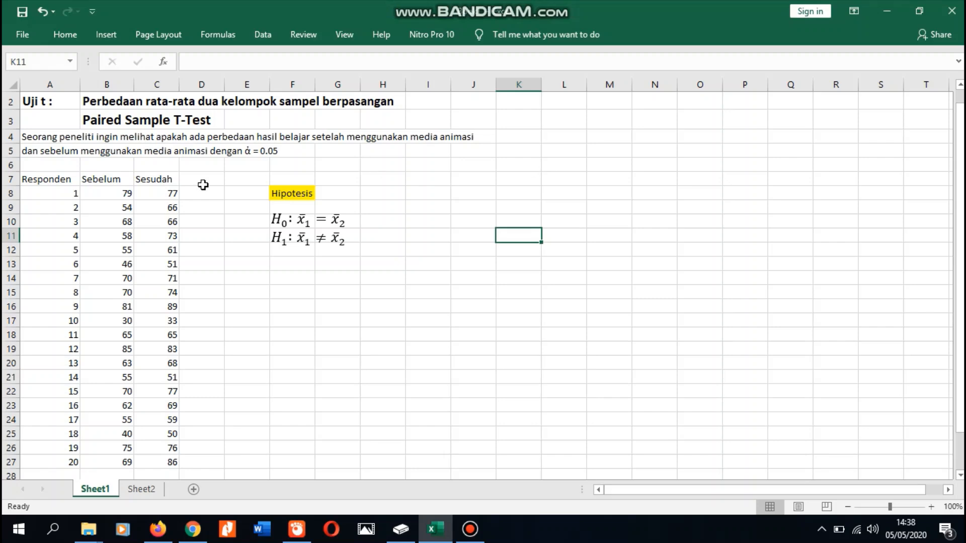
# Step: Examine the respondent table, comparing each respondent's paired Sebelum and Sesudah scores
pyautogui.moveTo(70, 193); pyautogui.dragTo(65, 460)
pyautogui.click(122, 226)
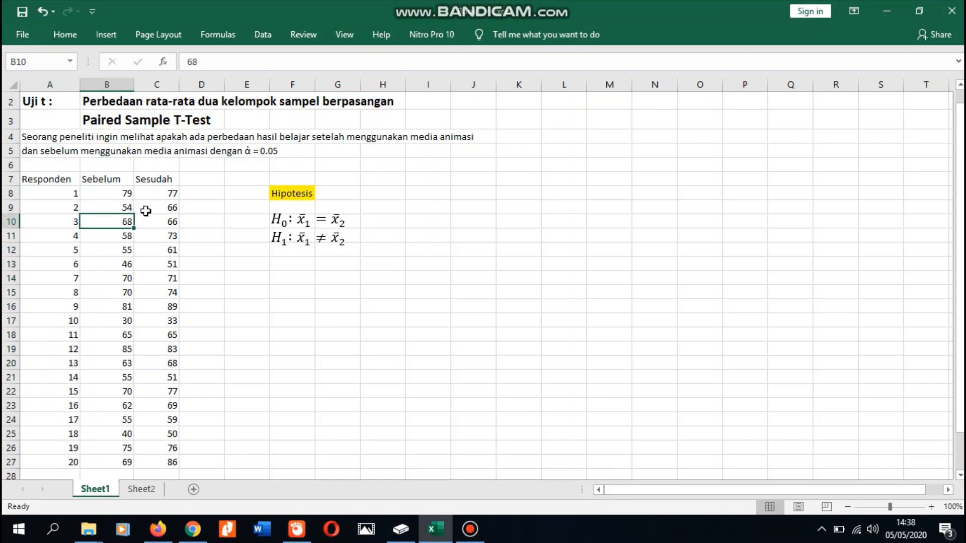
pyautogui.click(112, 192)
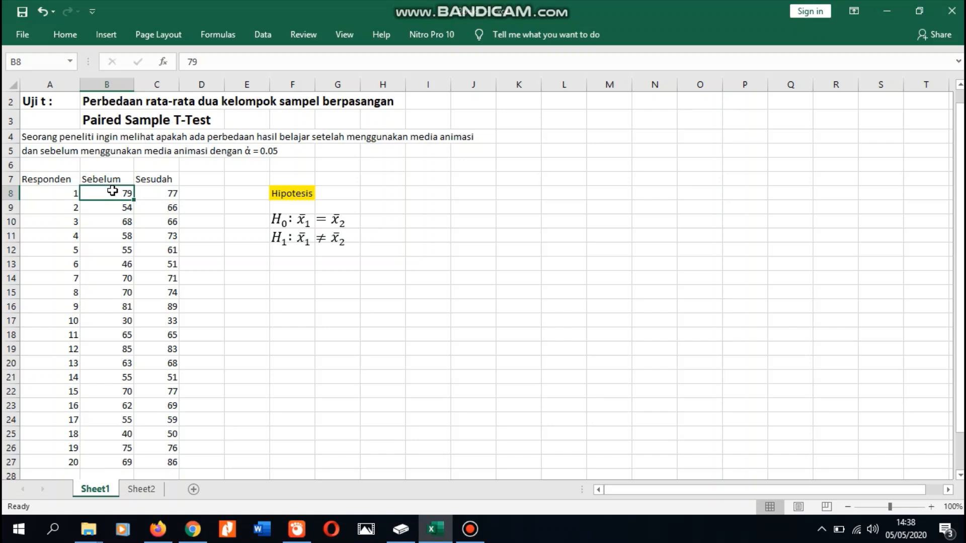
pyautogui.click(164, 190)
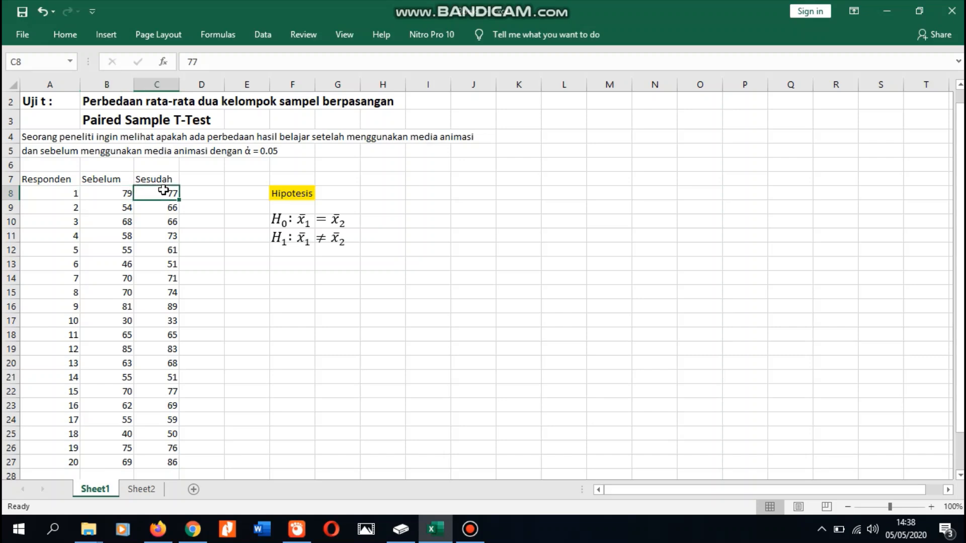
pyautogui.click(124, 195)
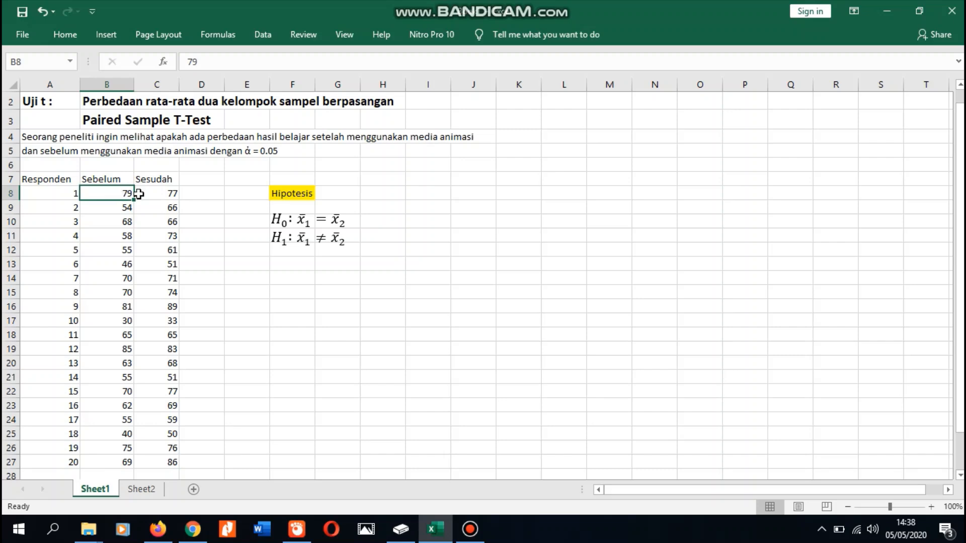
pyautogui.click(154, 195)
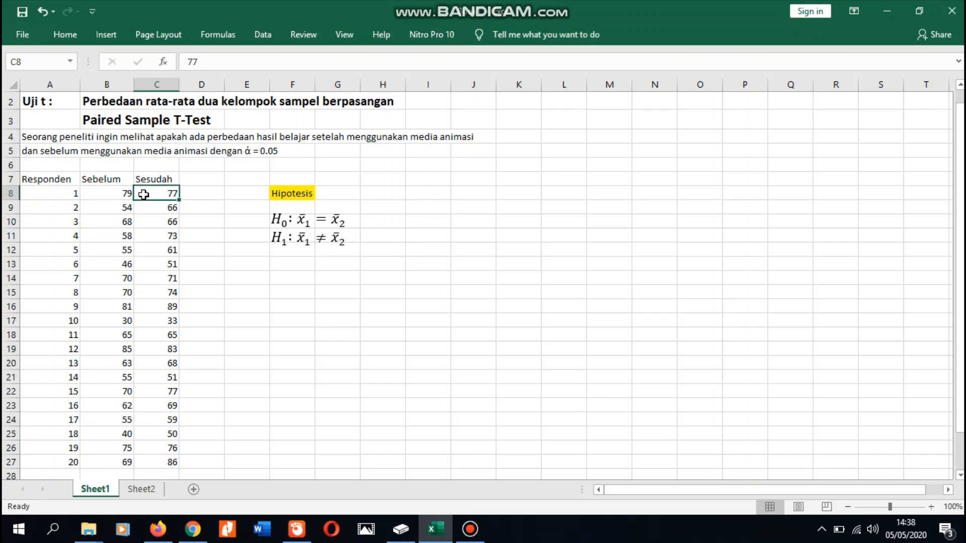
pyautogui.click(71, 197)
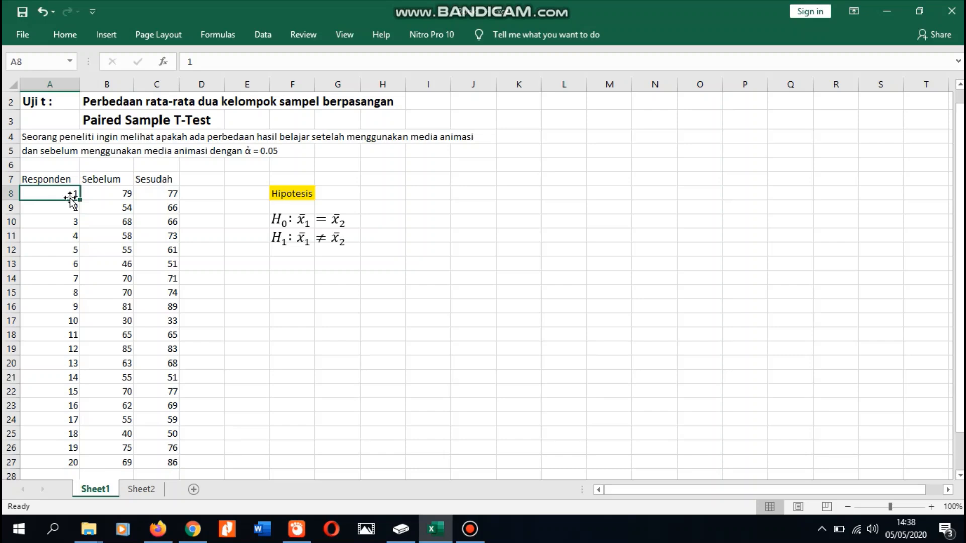
pyautogui.click(106, 193)
pyautogui.click(153, 195)
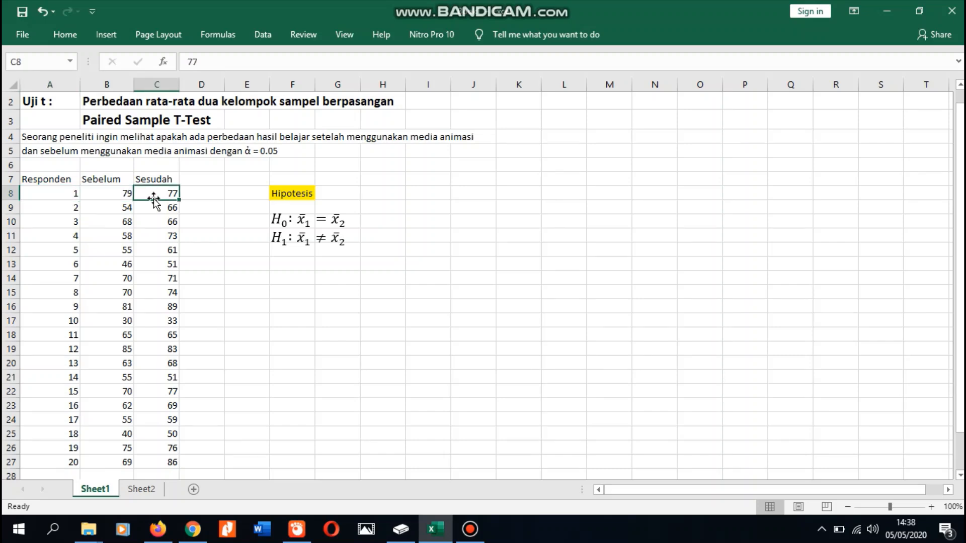
pyautogui.click(114, 200)
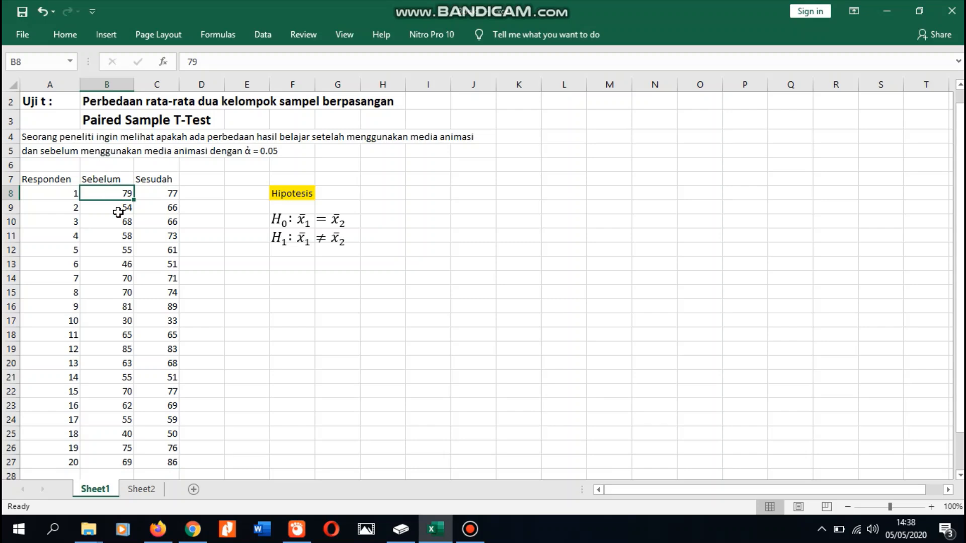
pyautogui.click(118, 211)
pyautogui.click(160, 180)
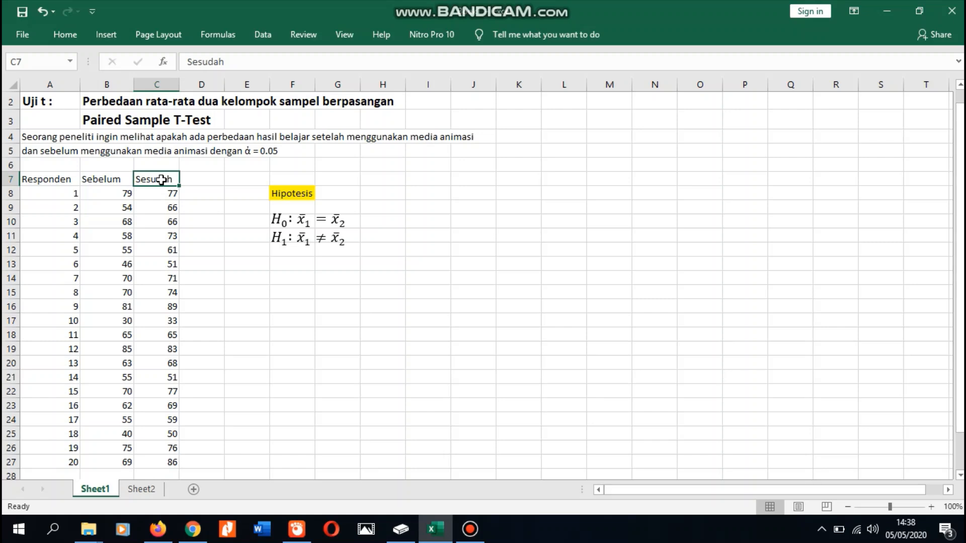
pyautogui.click(158, 197)
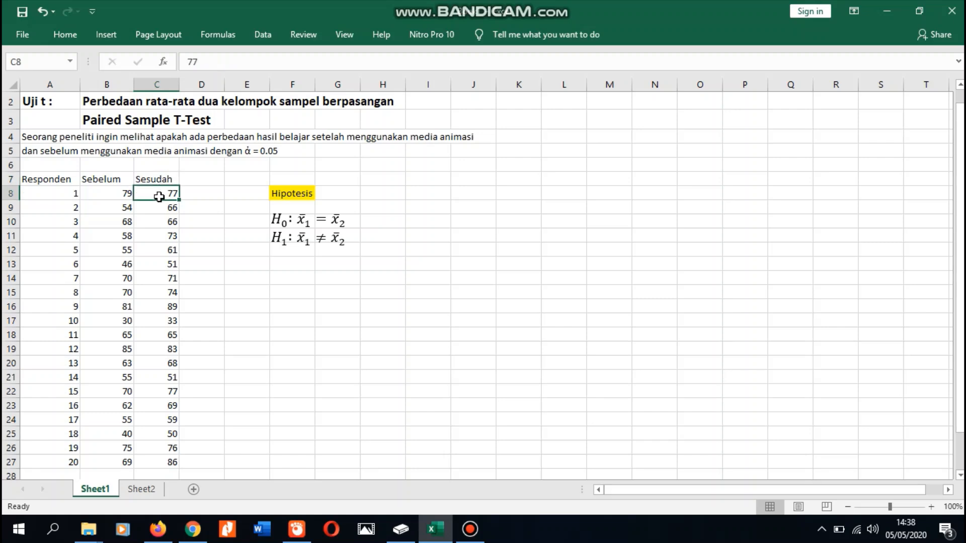
pyautogui.click(113, 193)
pyautogui.moveTo(127, 192); pyautogui.dragTo(119, 461)
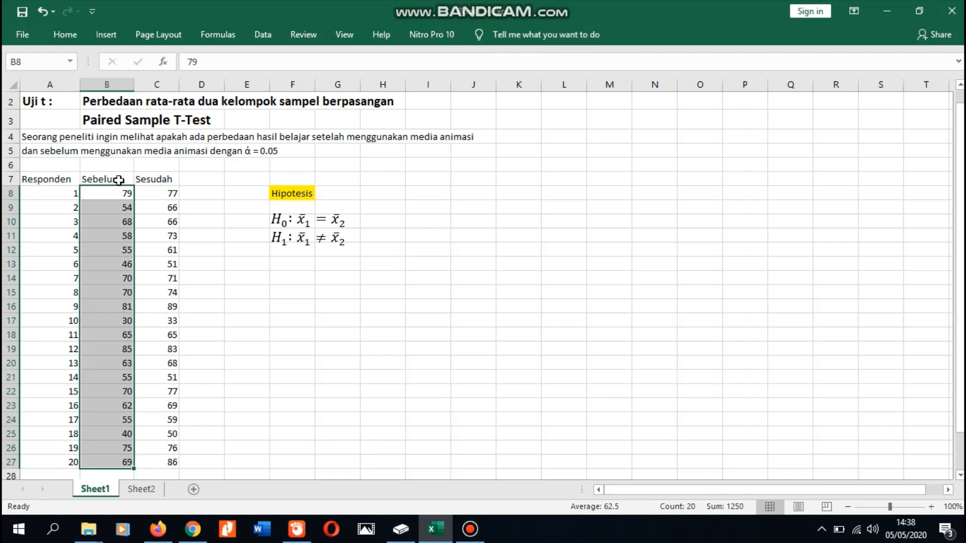
pyautogui.click(146, 192)
pyautogui.click(116, 182)
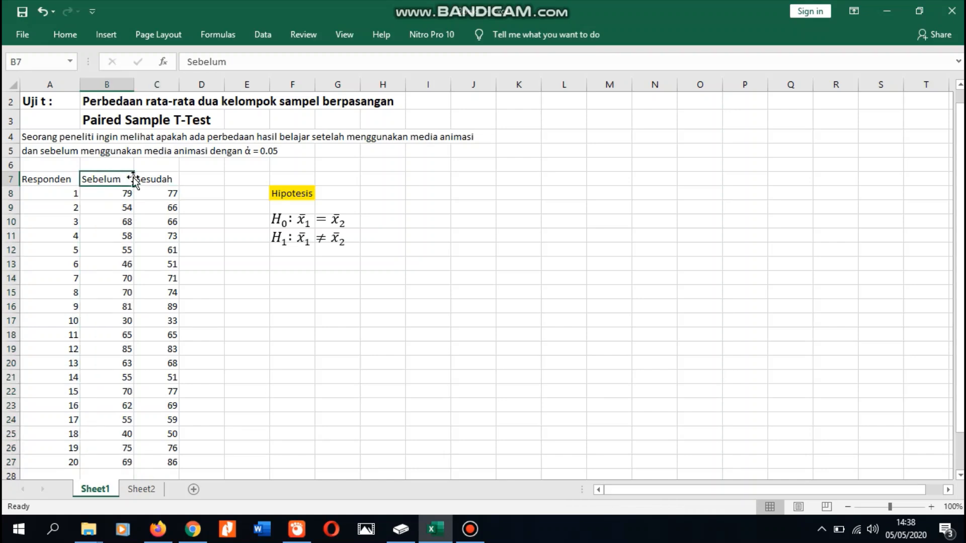
pyautogui.click(152, 177)
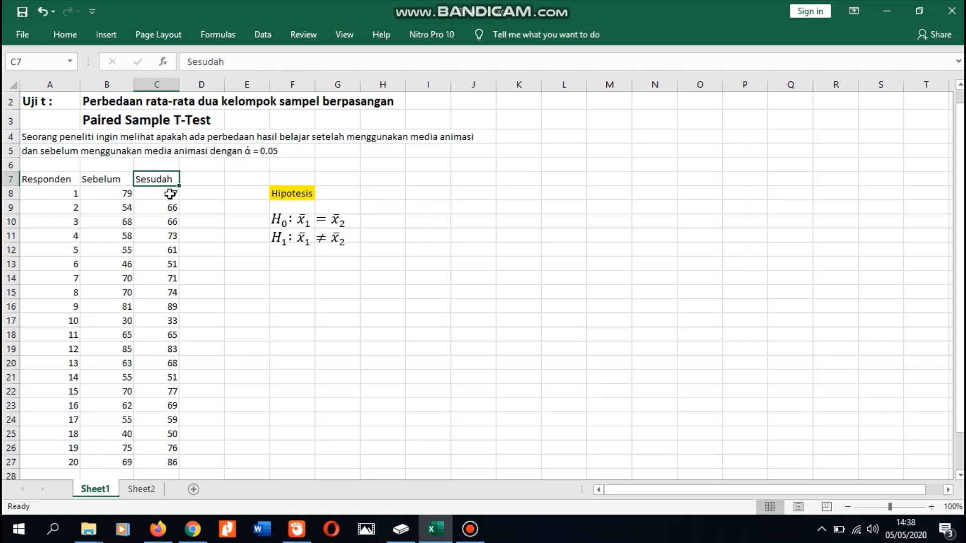
pyautogui.click(167, 194)
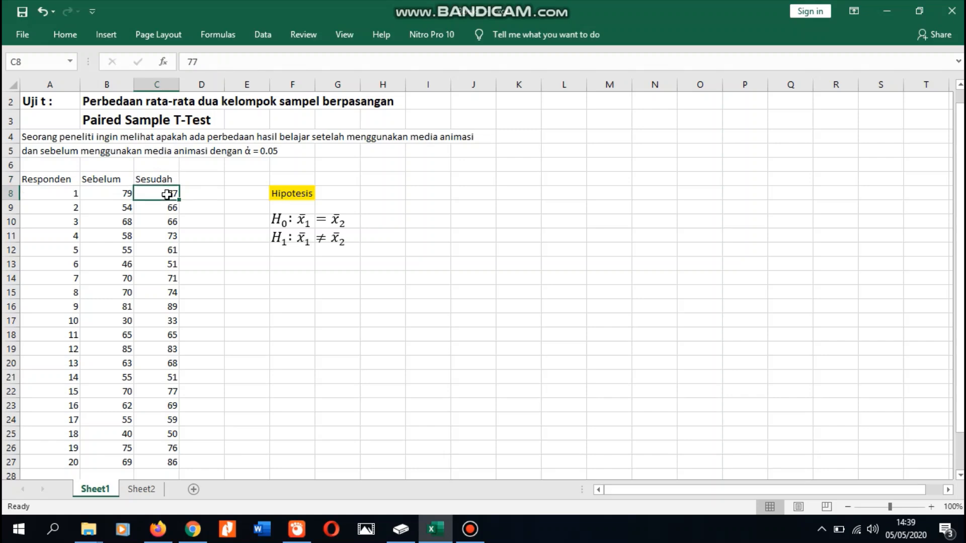
pyautogui.click(121, 194)
pyautogui.click(159, 195)
# Step: Review the significance level in the problem statement and the H0 and H1 equations under Hipotesis
pyautogui.click(240, 154)
pyautogui.click(280, 151)
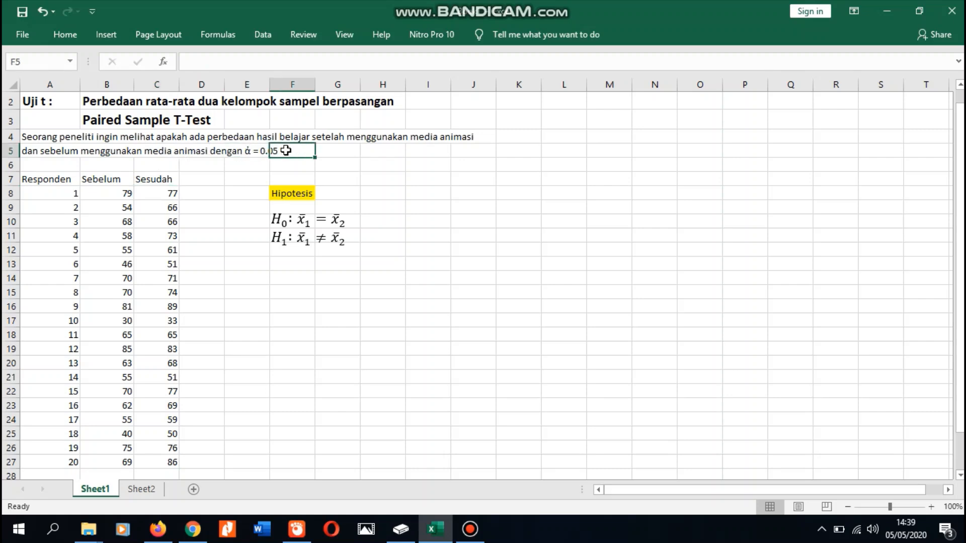
pyautogui.click(258, 151)
pyautogui.click(291, 151)
pyautogui.click(362, 165)
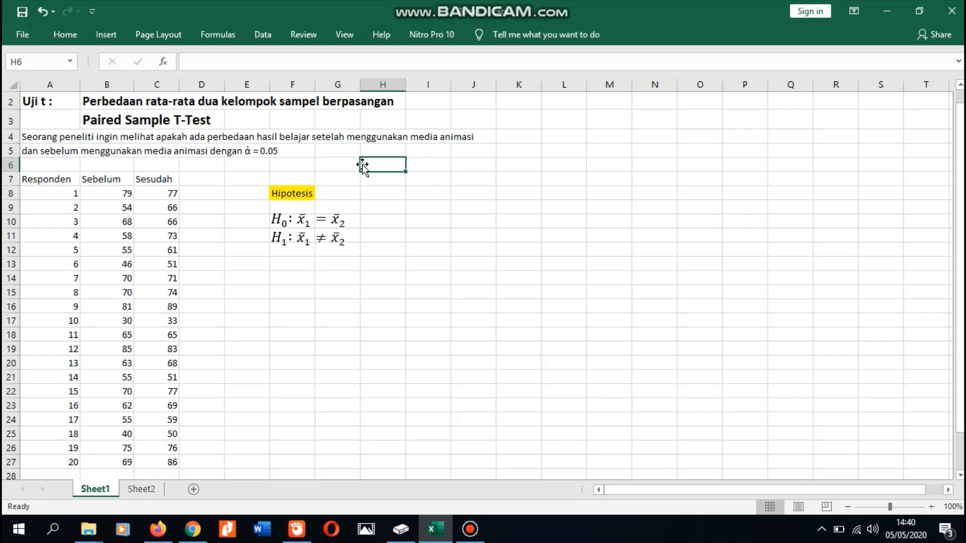
pyautogui.click(291, 195)
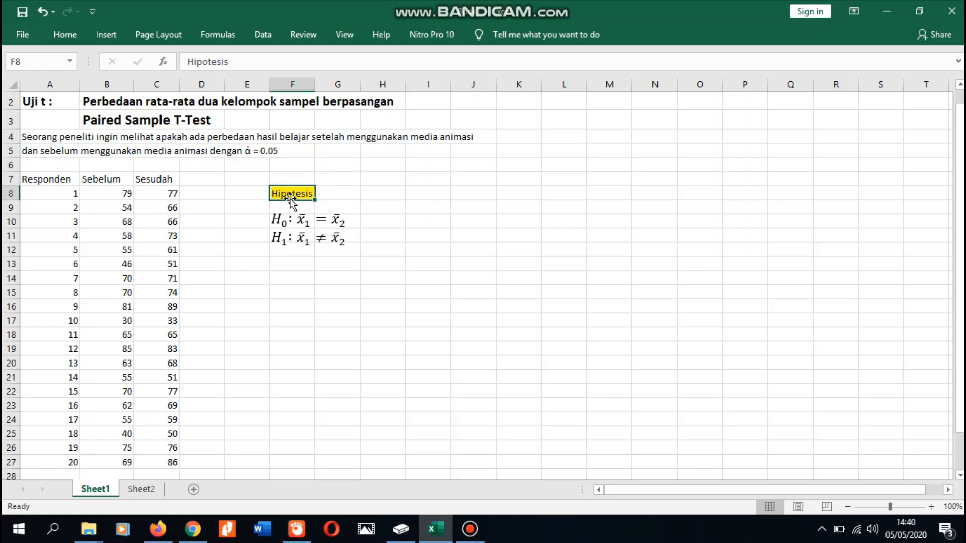
pyautogui.click(184, 235)
pyautogui.click(278, 224)
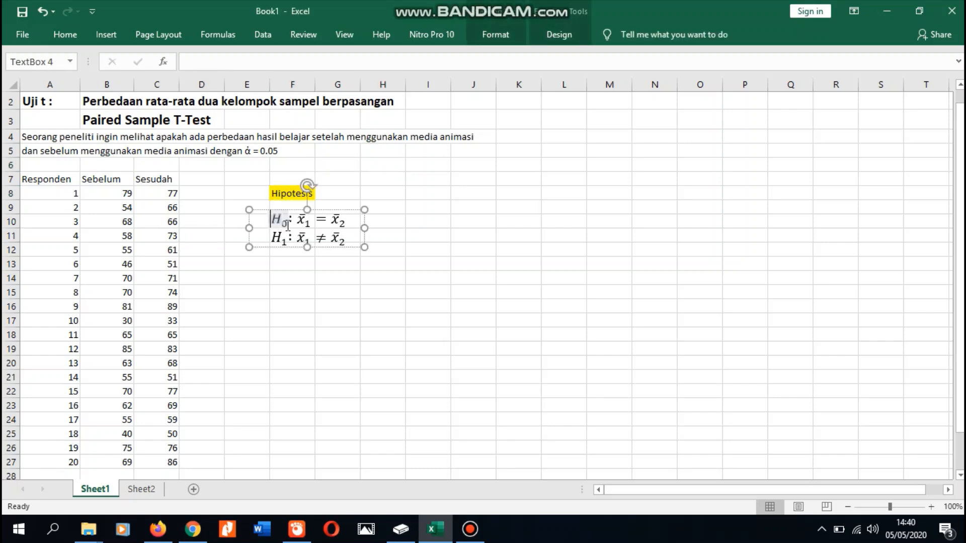
pyautogui.click(287, 224)
pyautogui.click(280, 246)
pyautogui.click(290, 222)
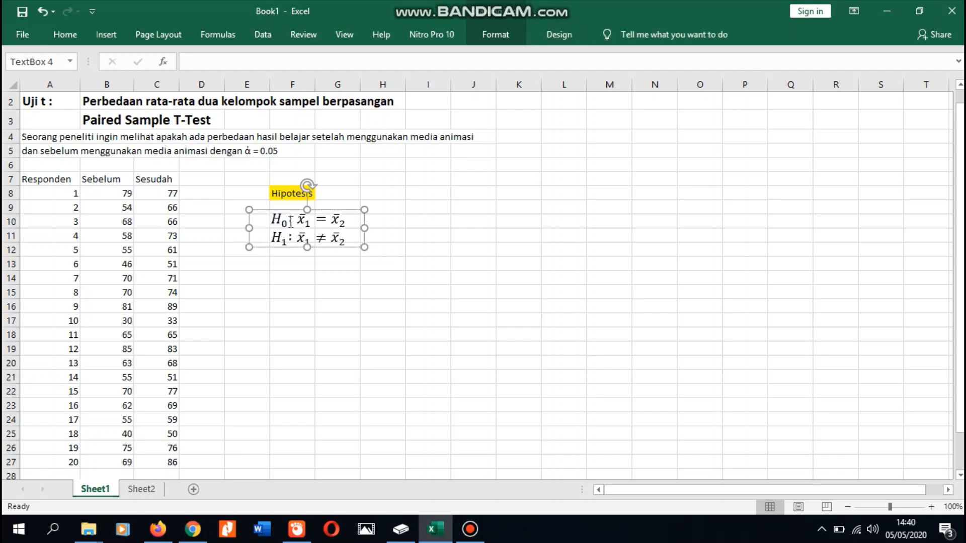
pyautogui.click(305, 221)
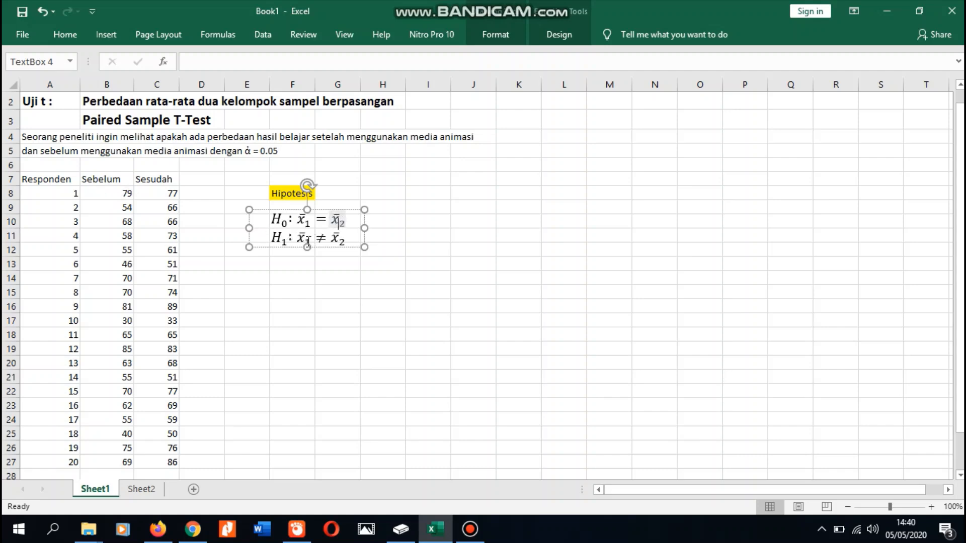
pyautogui.click(306, 240)
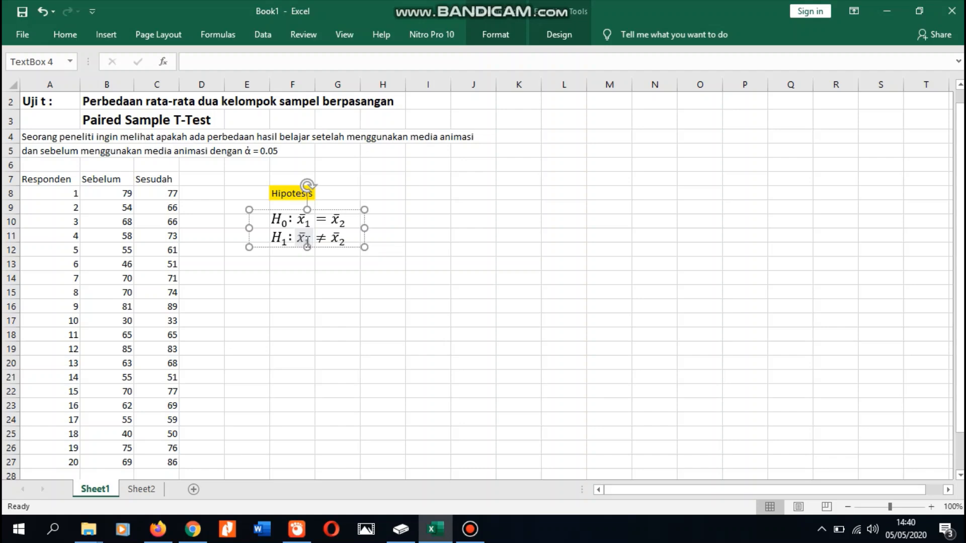
pyautogui.click(339, 242)
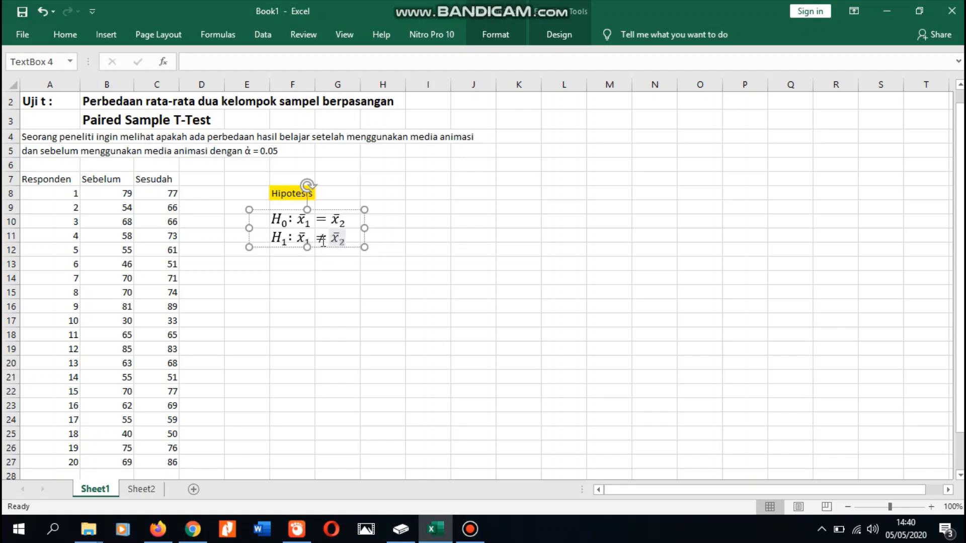
pyautogui.click(326, 241)
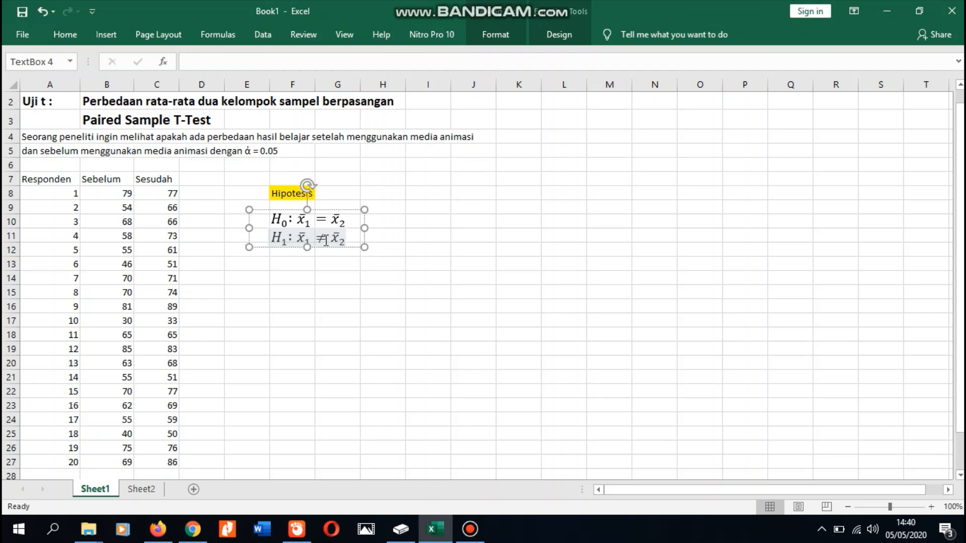
pyautogui.click(352, 290)
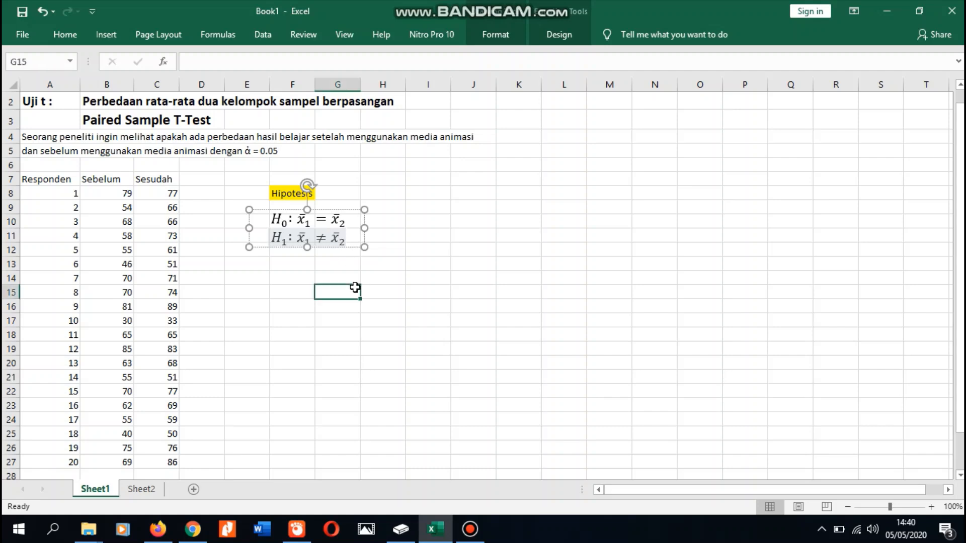
pyautogui.click(322, 262)
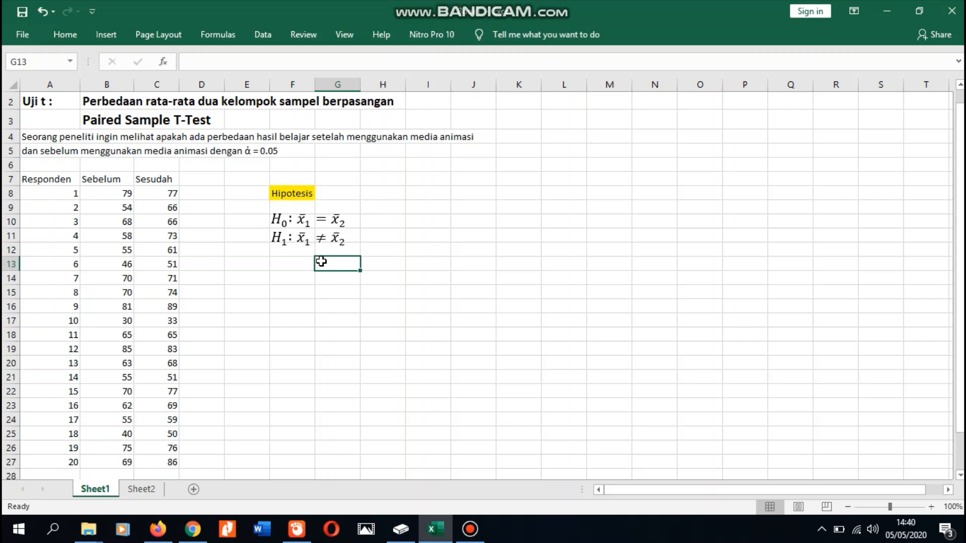
pyautogui.click(347, 250)
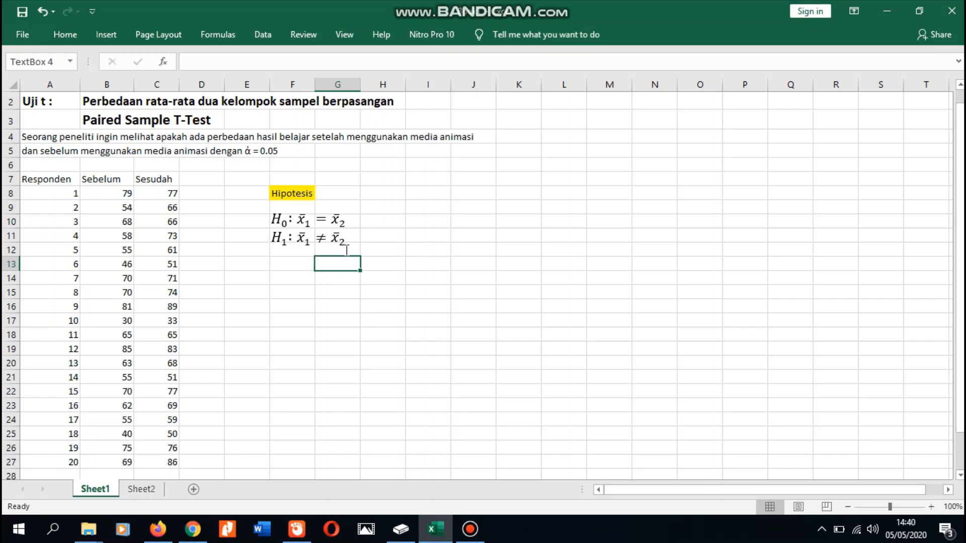
pyautogui.click(325, 289)
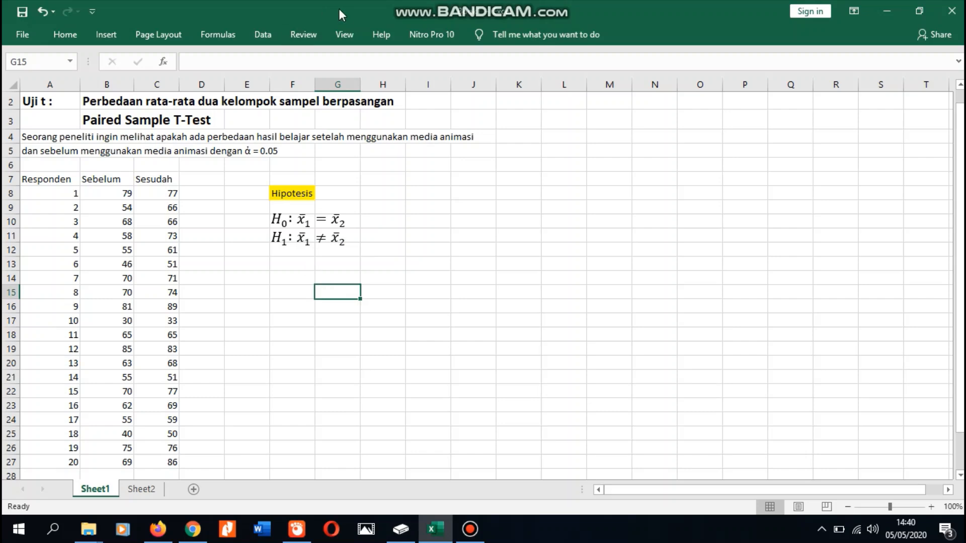
# Step: Check for the Data Analysis command and whether the Analysis ToolPak is enabled among the Excel add-ins, then close the add-ins list
pyautogui.click(447, 190)
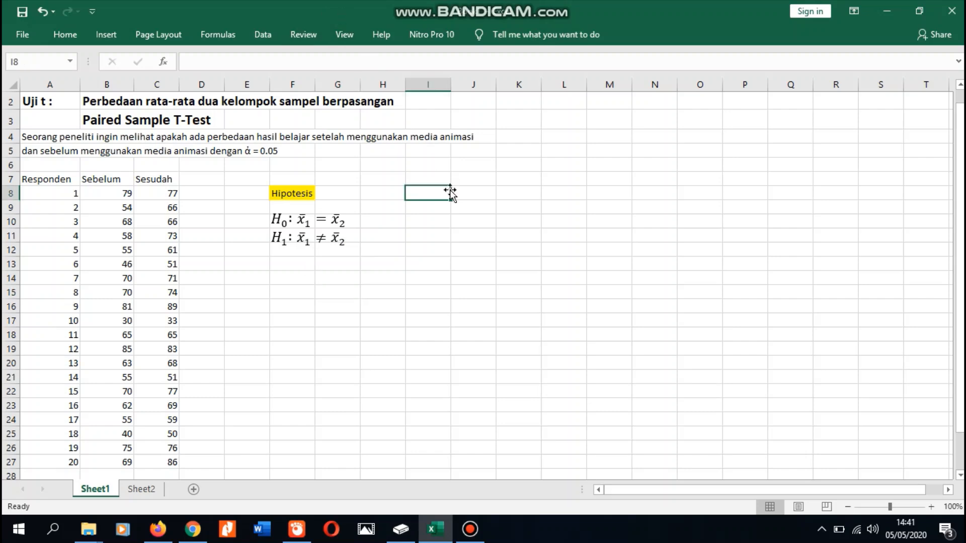
pyautogui.click(261, 36)
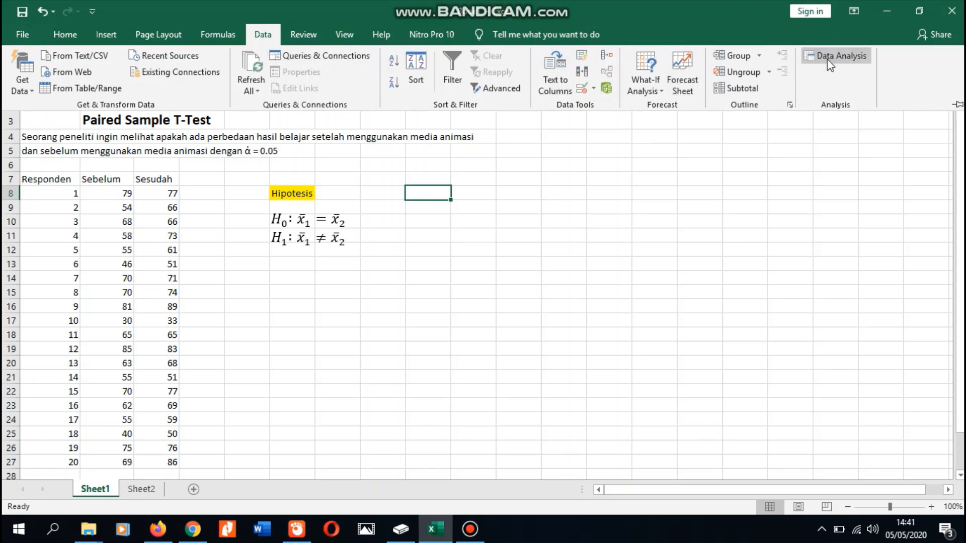
pyautogui.click(26, 34)
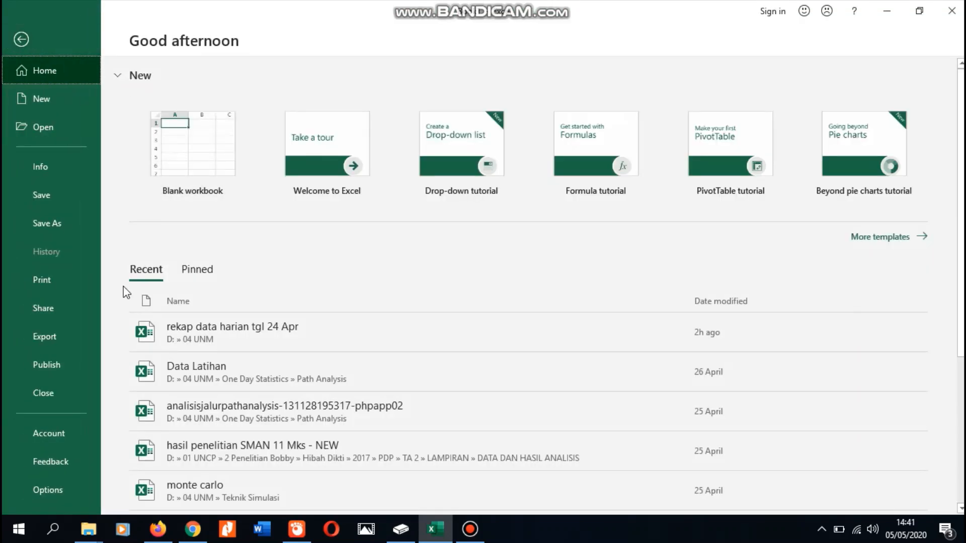
pyautogui.click(56, 491)
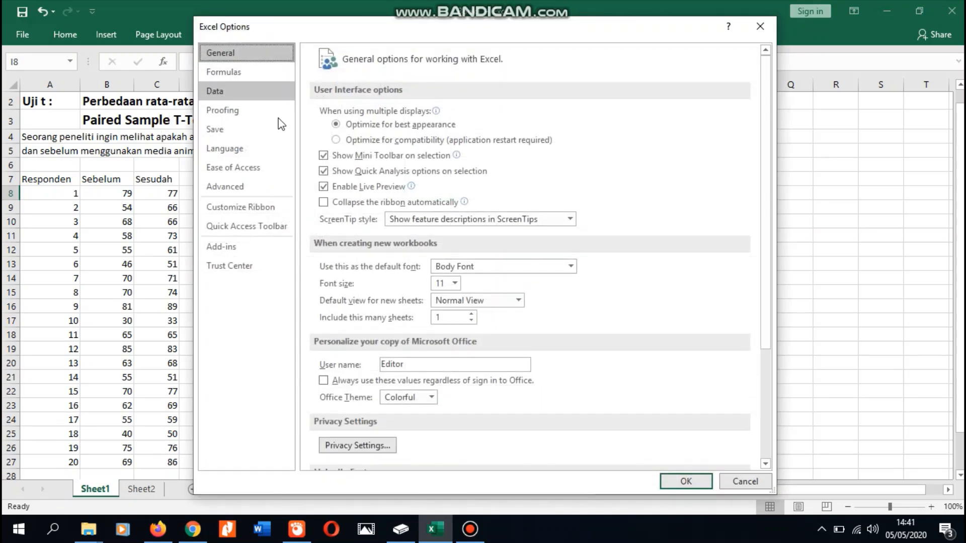
pyautogui.click(232, 249)
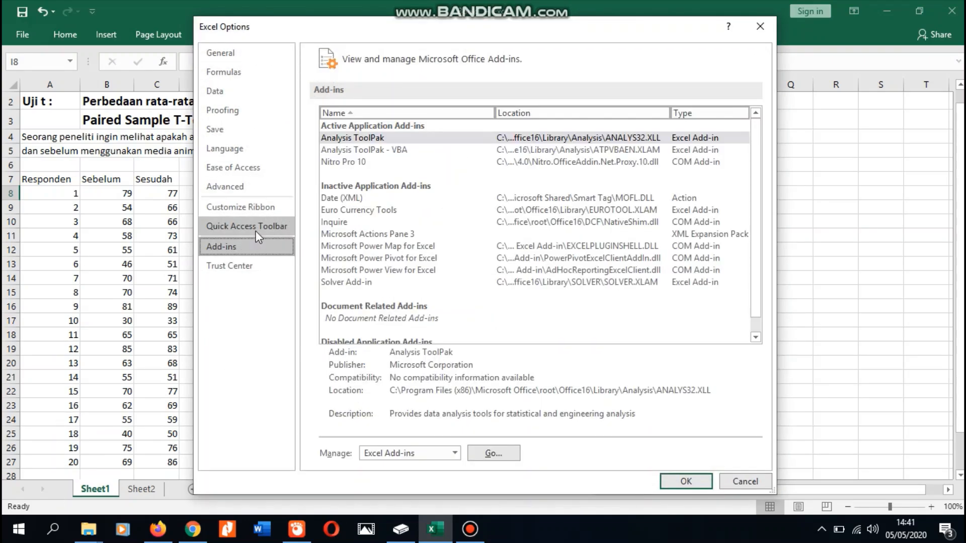
pyautogui.click(492, 455)
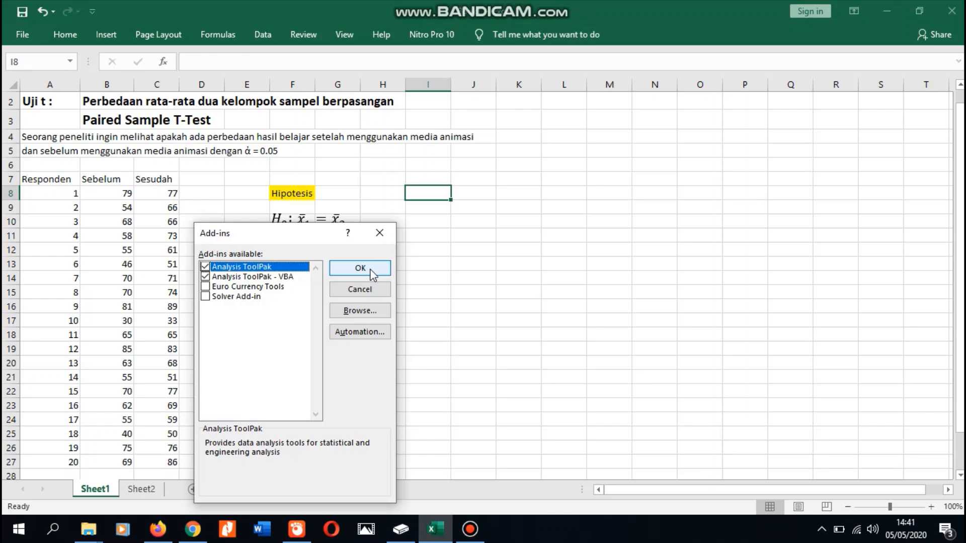
pyautogui.click(379, 233)
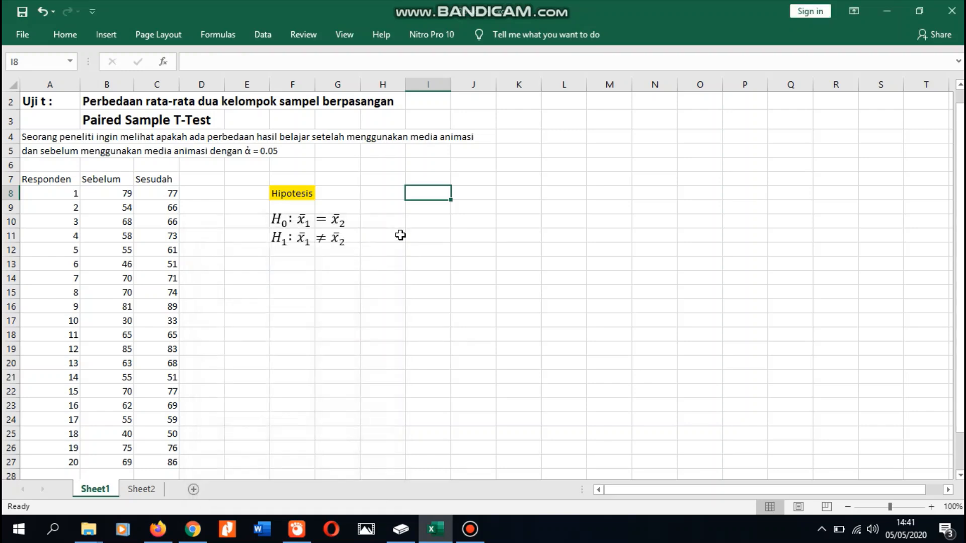
pyautogui.click(265, 321)
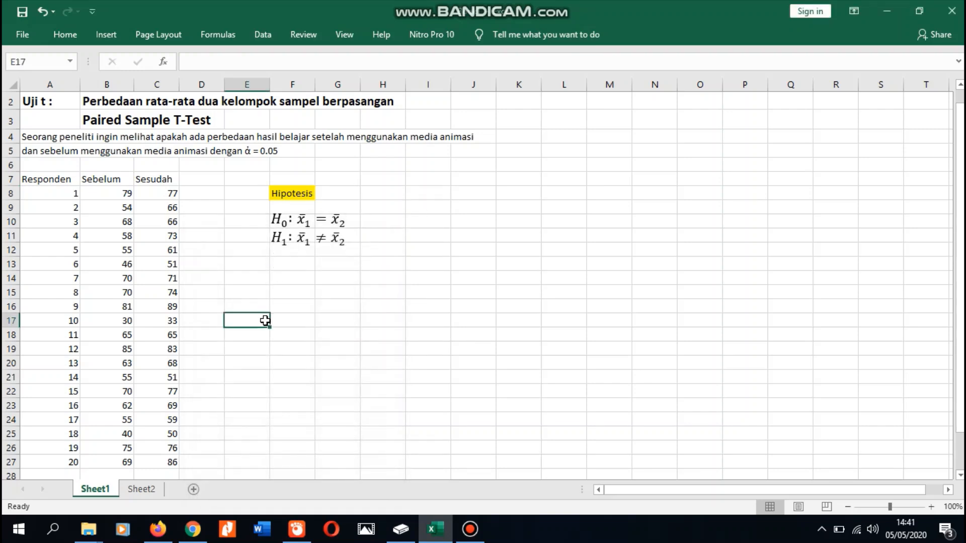
# Step: Start the t-Test: Paired Two Sample for Means from the Data Analysis tools and move its dialog clear of the score columns
pyautogui.click(327, 279)
pyautogui.click(336, 264)
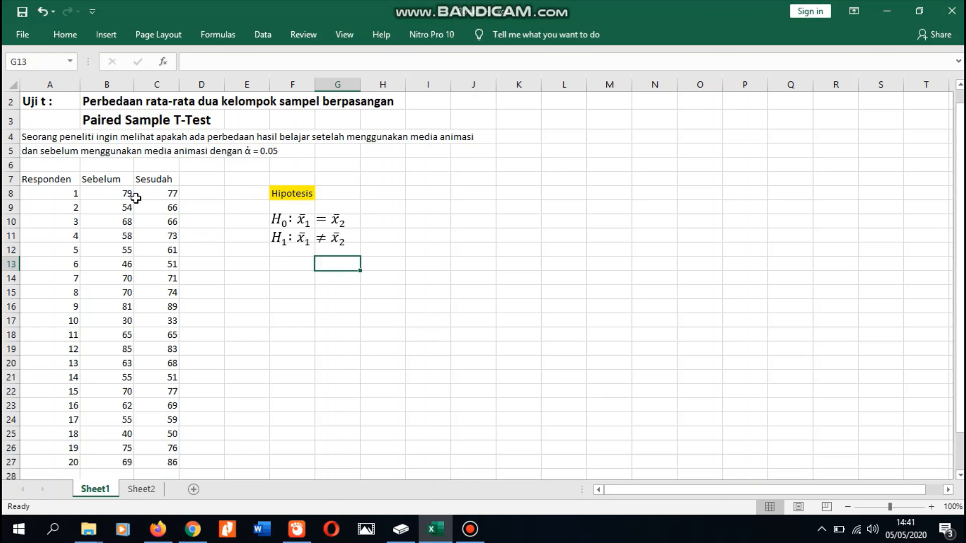
pyautogui.click(267, 35)
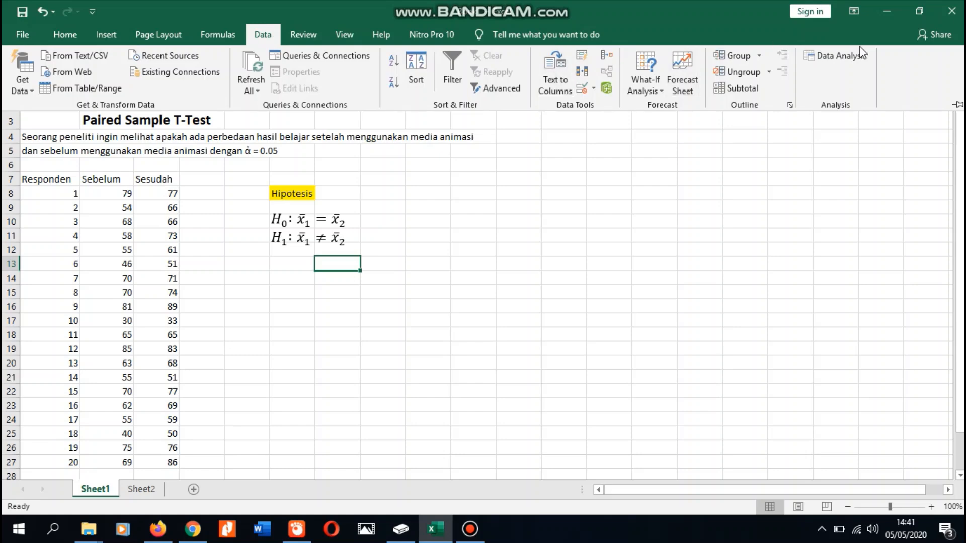
pyautogui.click(831, 59)
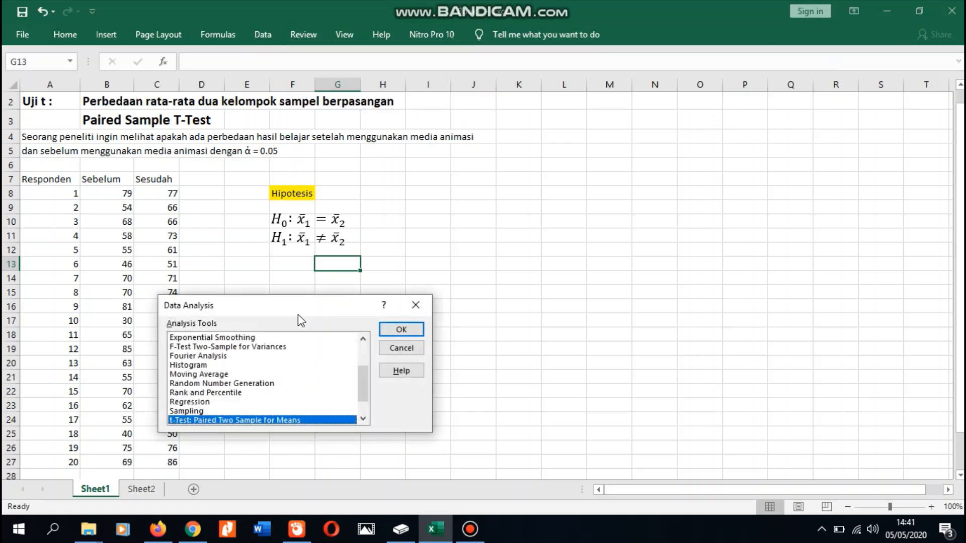
pyautogui.moveTo(299, 317); pyautogui.dragTo(352, 171)
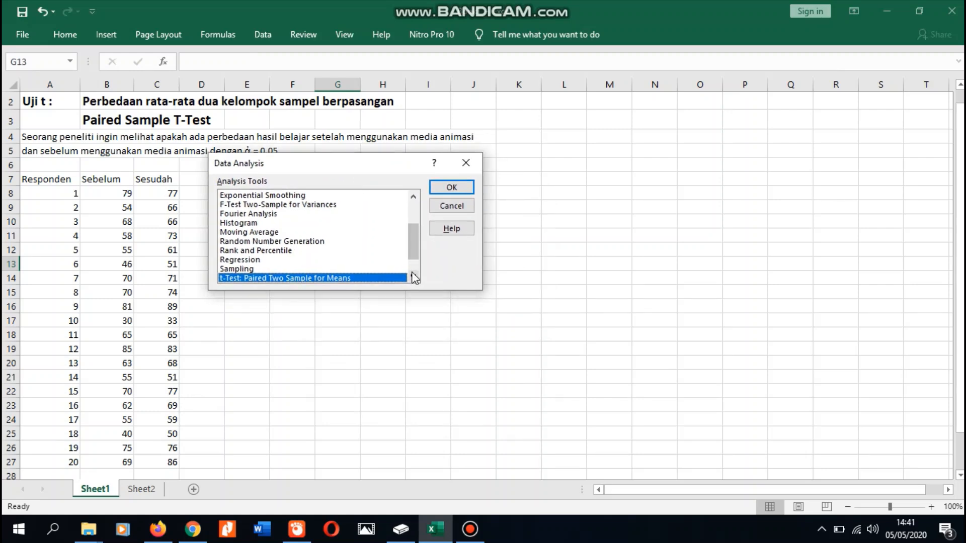
pyautogui.scroll(-1, 412, 252)
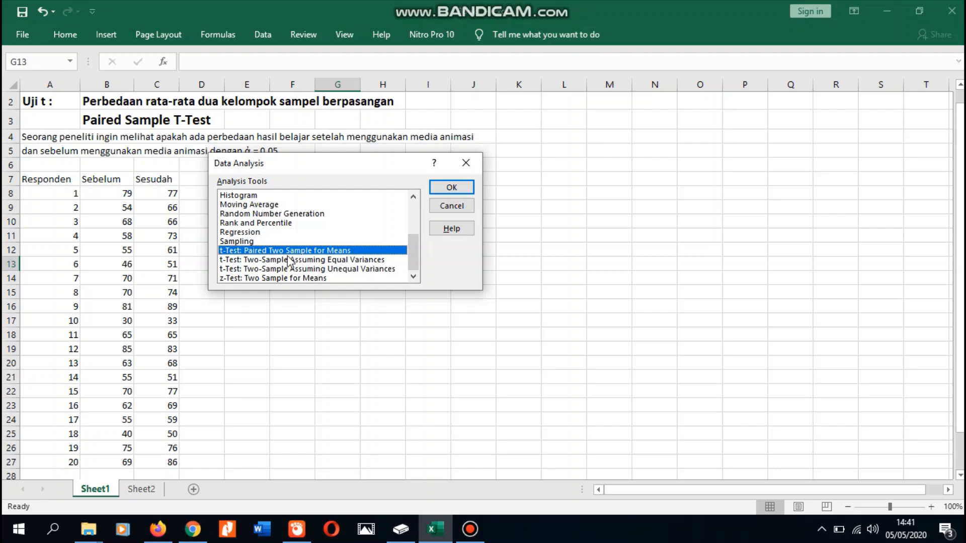
pyautogui.click(451, 189)
pyautogui.moveTo(345, 136); pyautogui.dragTo(506, 144)
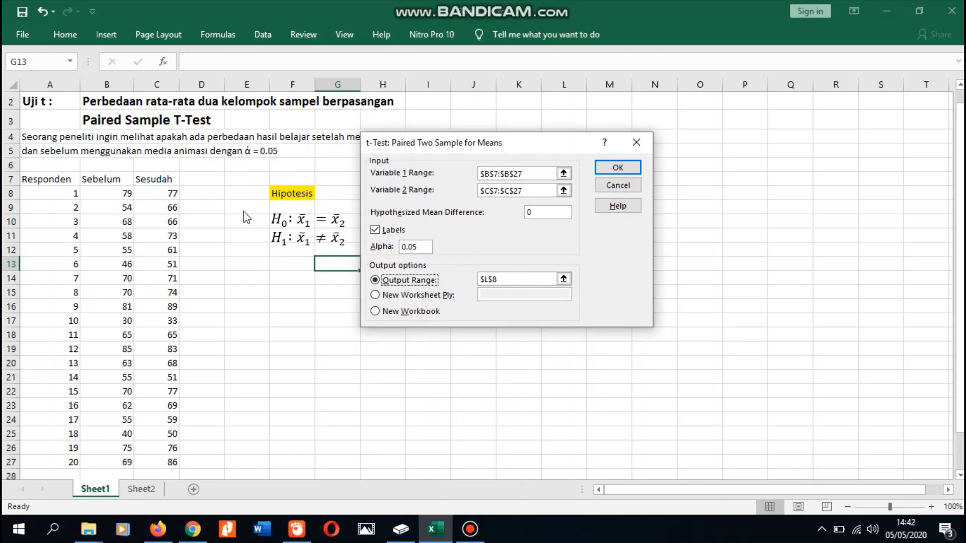
# Step: Set the t-test's Variable 1 range to the Sebelum data $B$7:$B$27 and Variable 2 range to the Sesudah data $C$7:$C$27
pyautogui.click(564, 174)
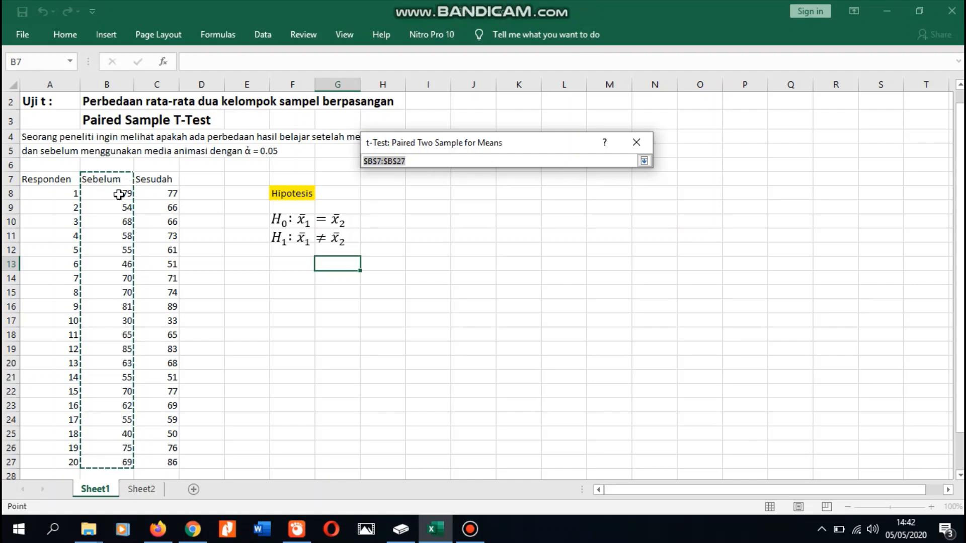
pyautogui.click(644, 160)
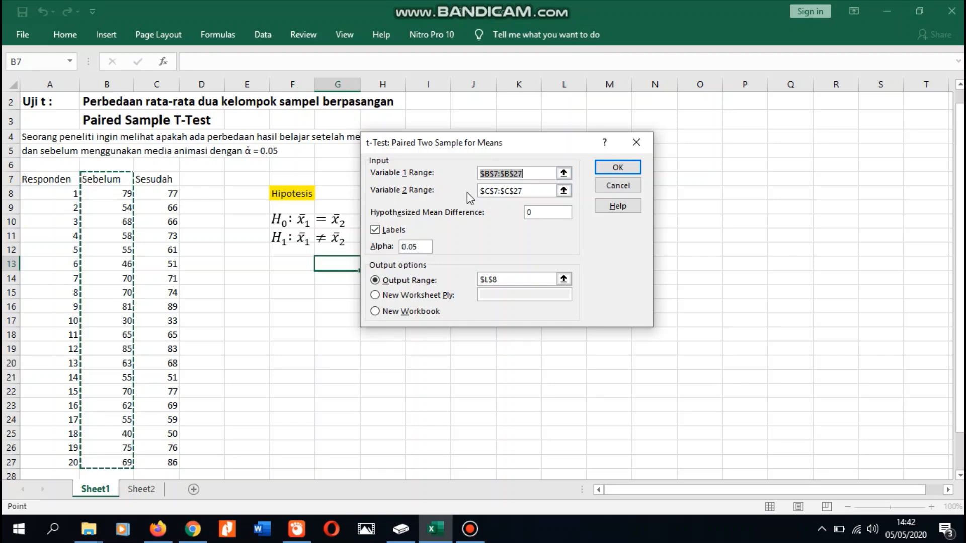
pyautogui.click(564, 191)
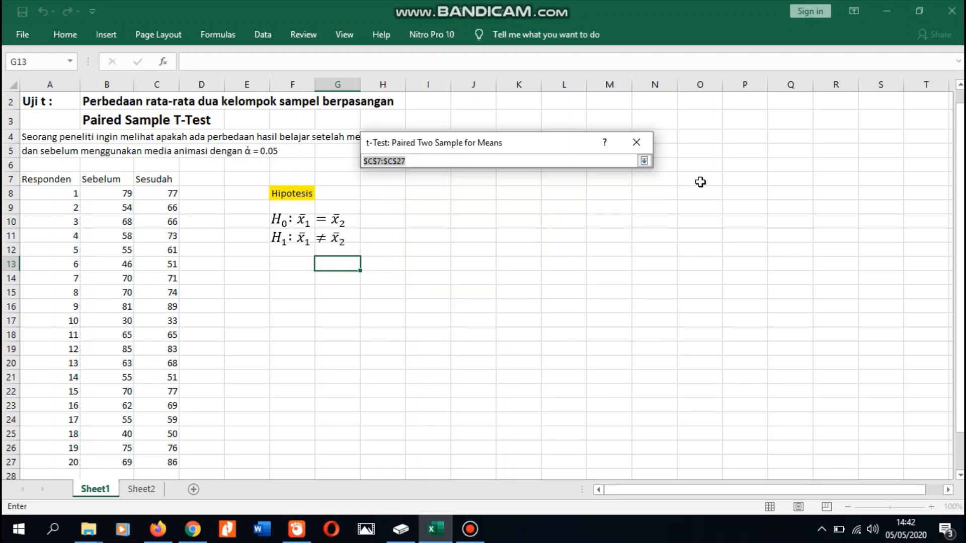
pyautogui.click(644, 161)
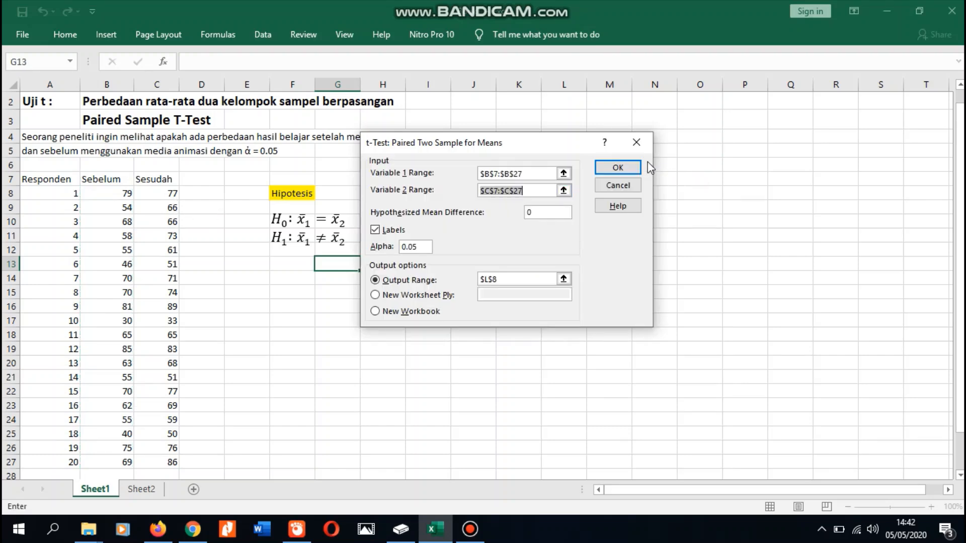
pyautogui.click(564, 191)
pyautogui.moveTo(166, 173); pyautogui.dragTo(161, 461)
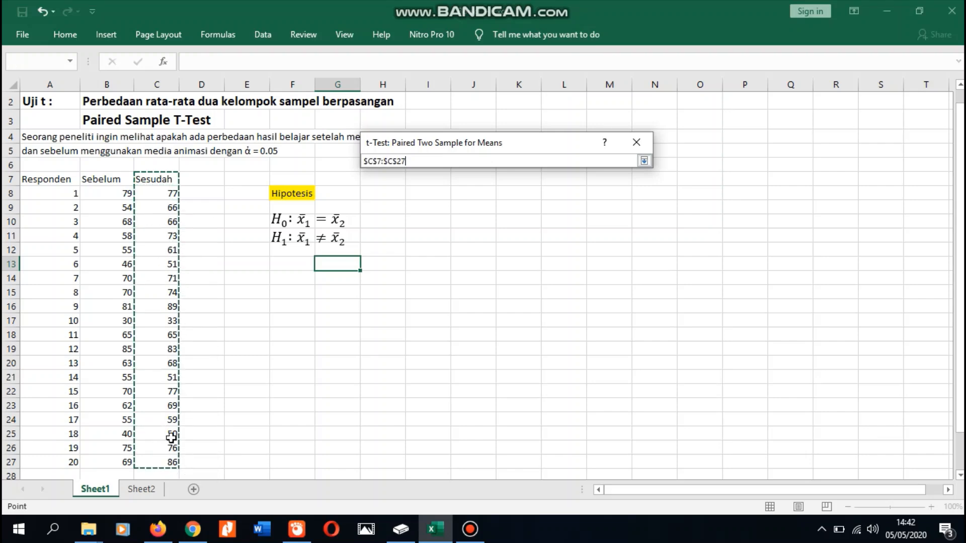
pyautogui.click(644, 160)
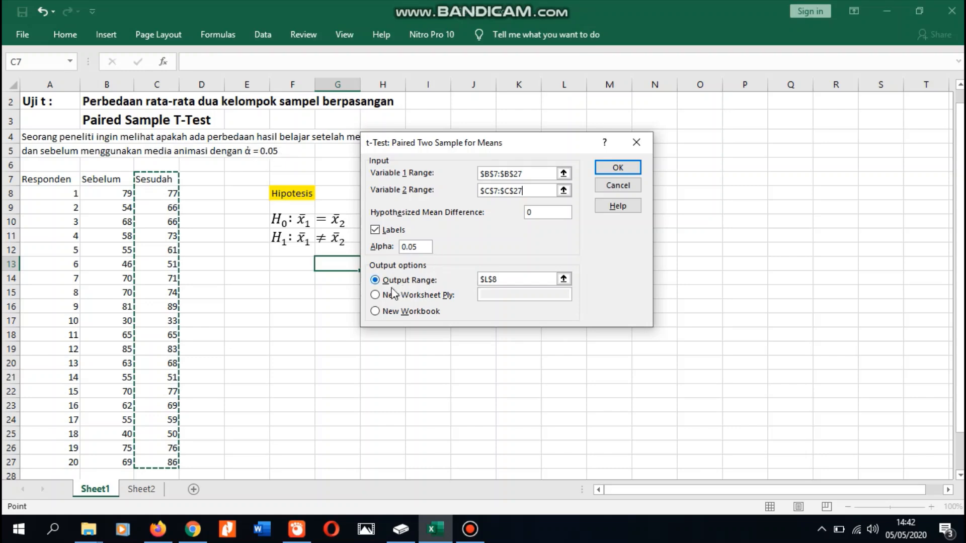
# Step: Run the paired t-test with its output range at $L$8 and widen column L to fit the result labels
pyautogui.moveTo(556, 147); pyautogui.dragTo(462, 149)
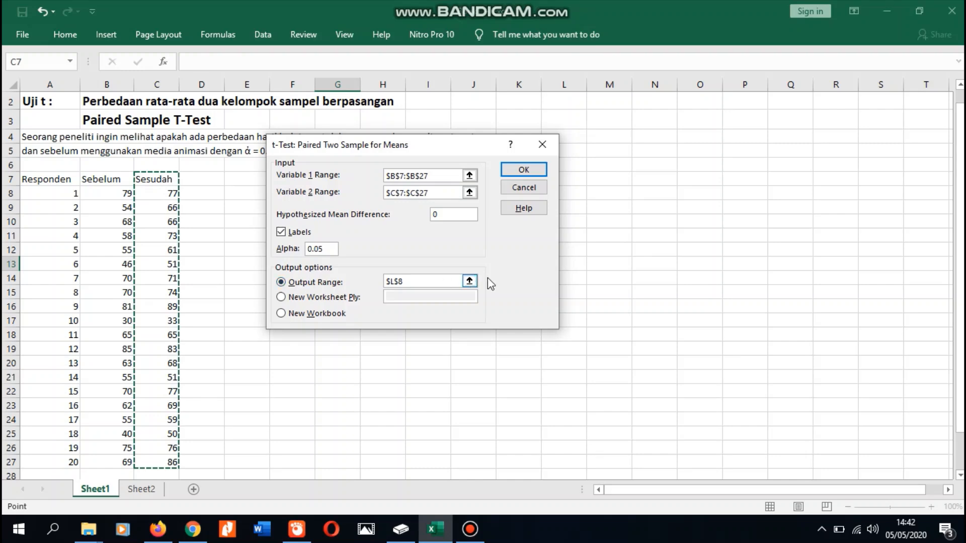
pyautogui.click(469, 281)
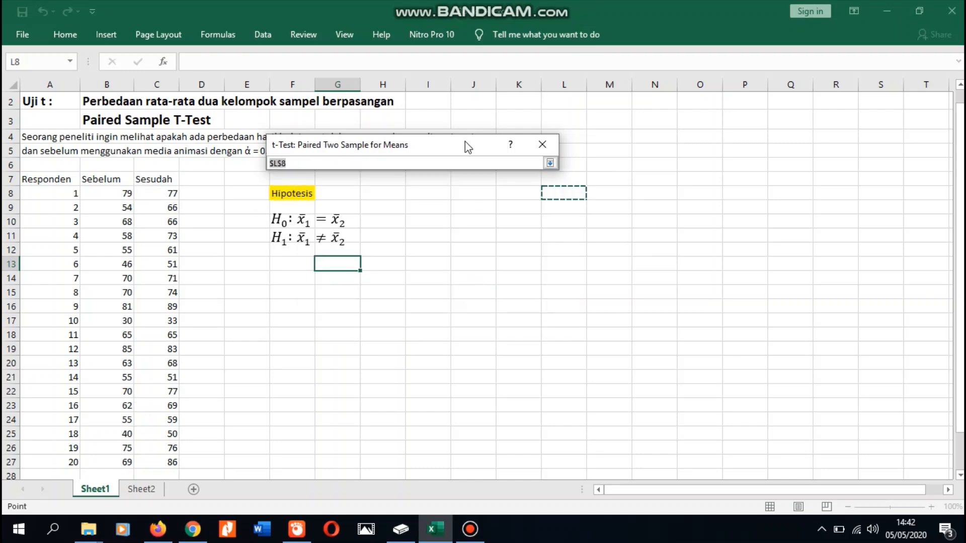
pyautogui.moveTo(465, 141); pyautogui.dragTo(427, 146)
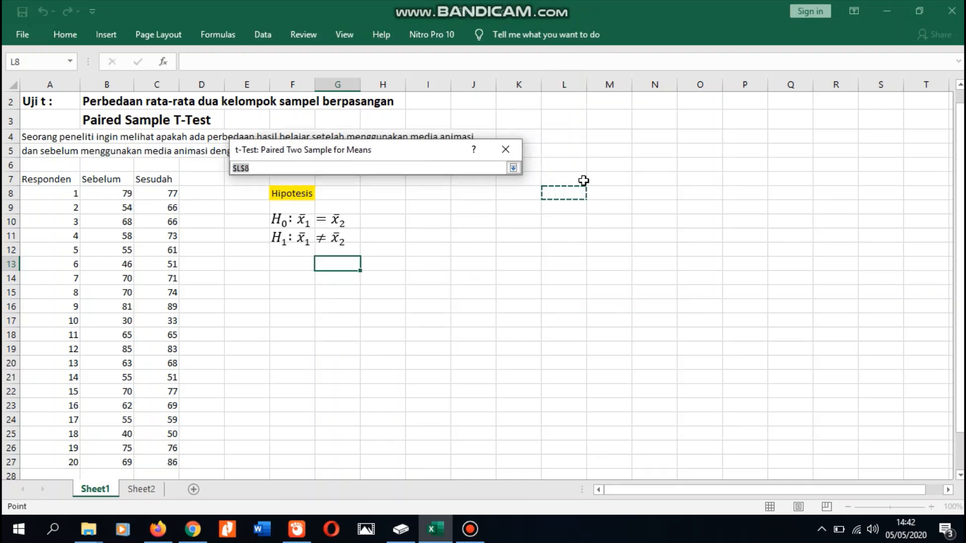
pyautogui.click(512, 168)
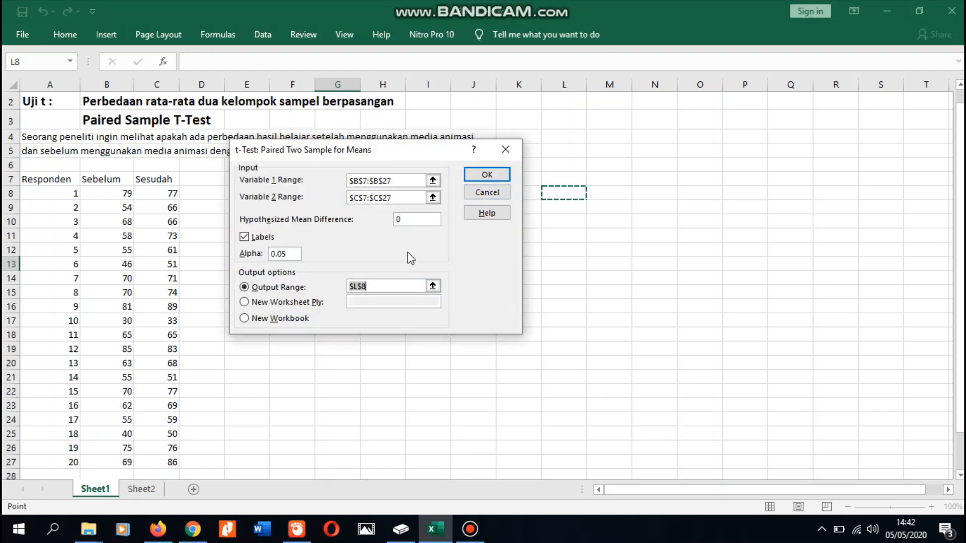
pyautogui.click(486, 175)
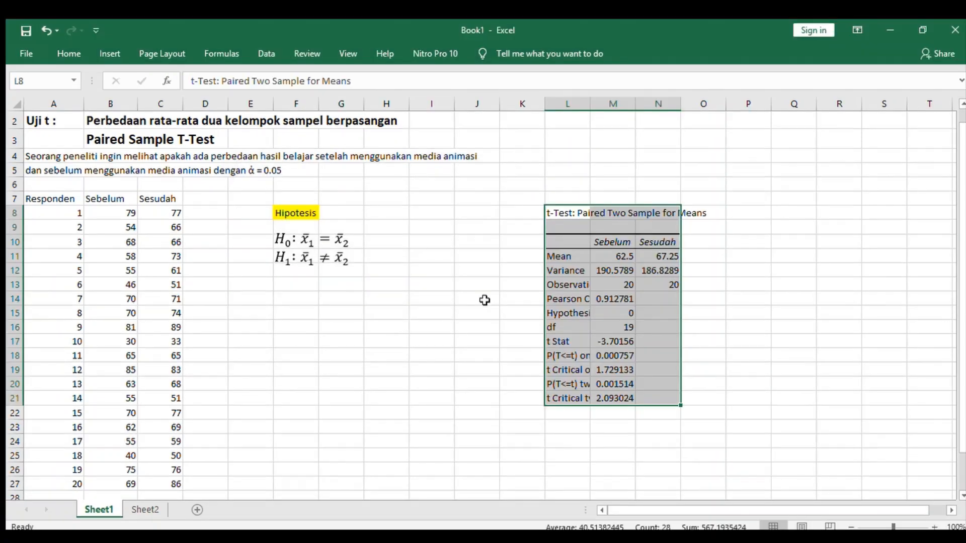
pyautogui.doubleClick(594, 105)
pyautogui.click(474, 298)
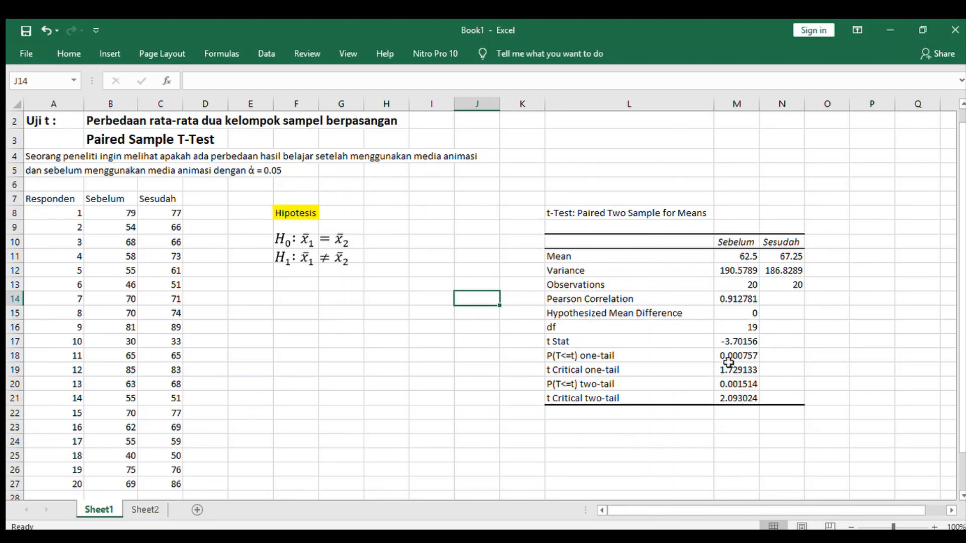
# Step: Review the t-test output table, from the Mean row down to t Critical two-tail and the Sebelum column heading
pyautogui.click(631, 228)
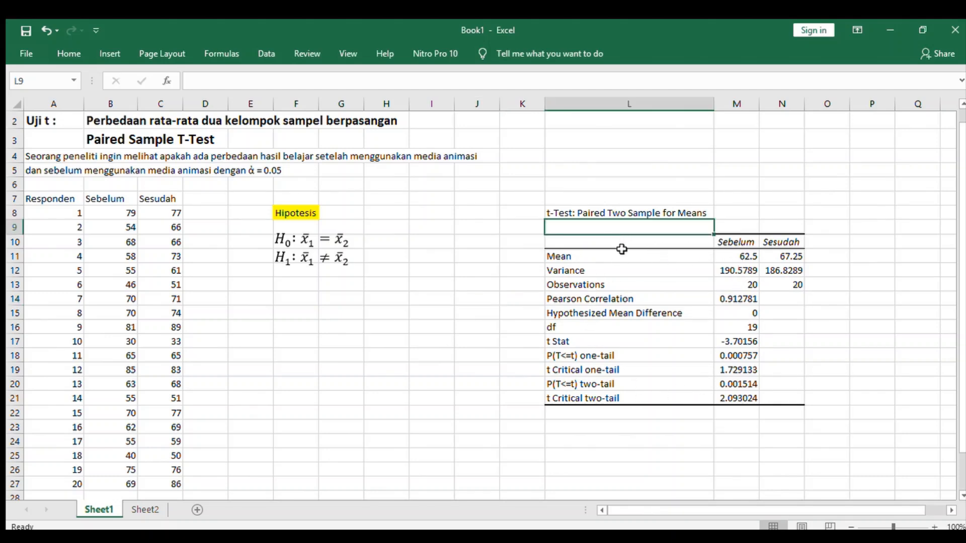
pyautogui.click(621, 251)
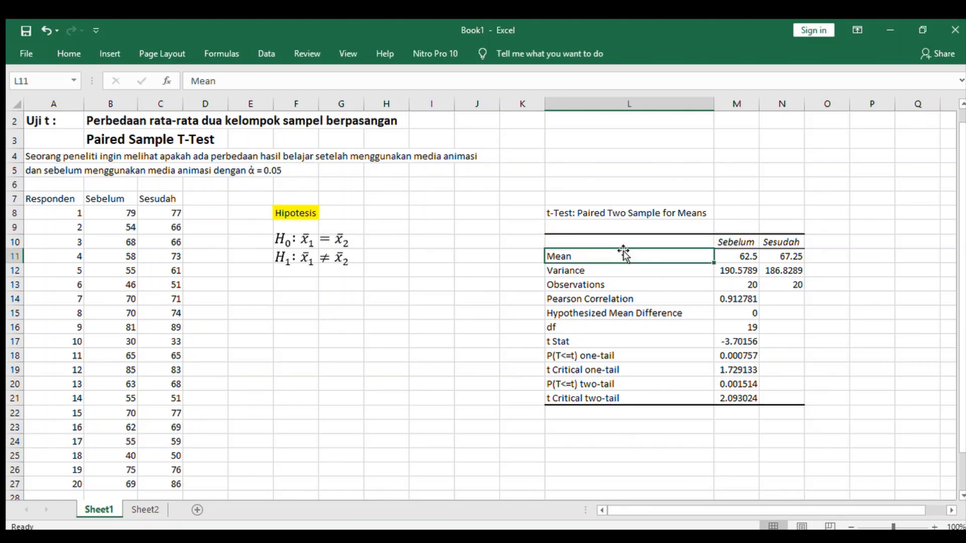
pyautogui.click(620, 313)
pyautogui.click(629, 379)
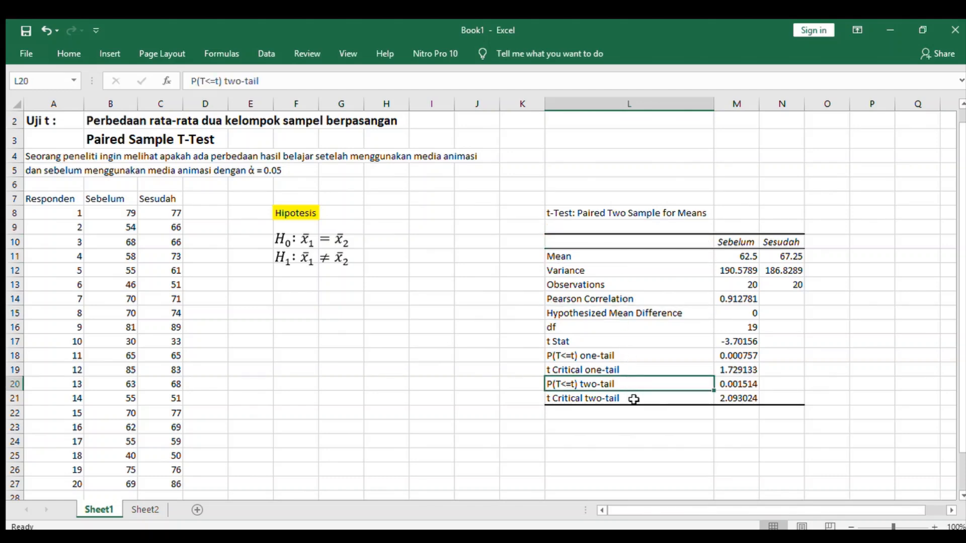
pyautogui.click(633, 400)
pyautogui.click(722, 236)
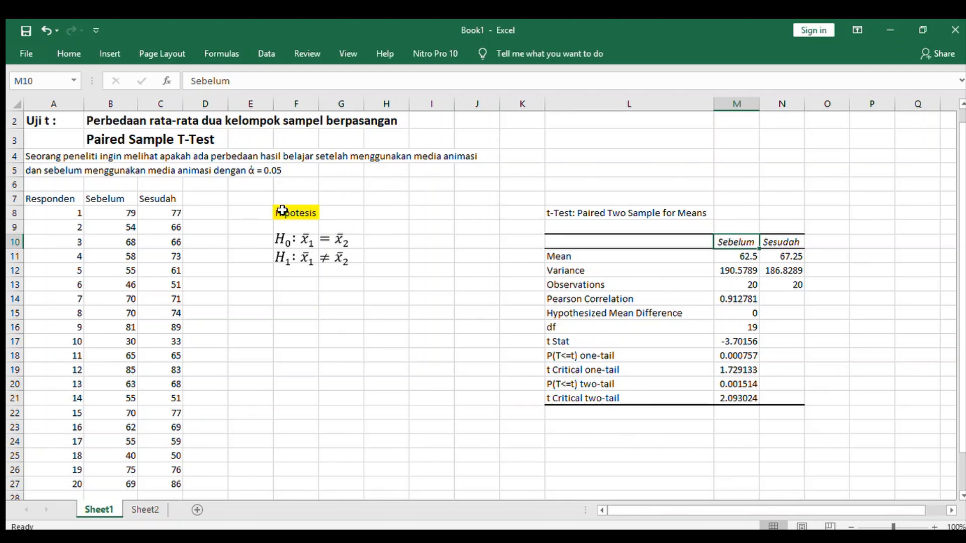
# Step: Enter the labels "df / dk (n-1)" in H10 and "alpha" in H11 beside the hypotheses
pyautogui.click(390, 242)
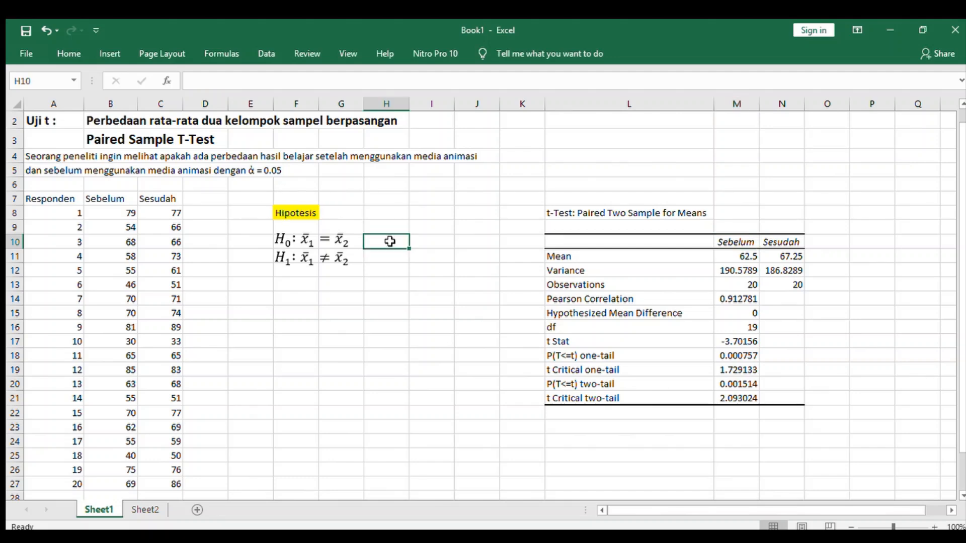
pyautogui.write('df')
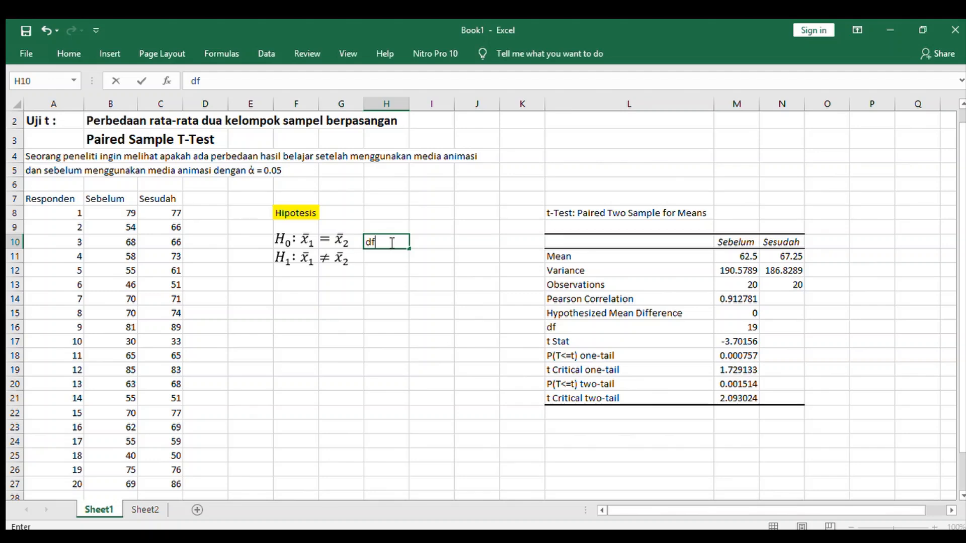
pyautogui.click(566, 326)
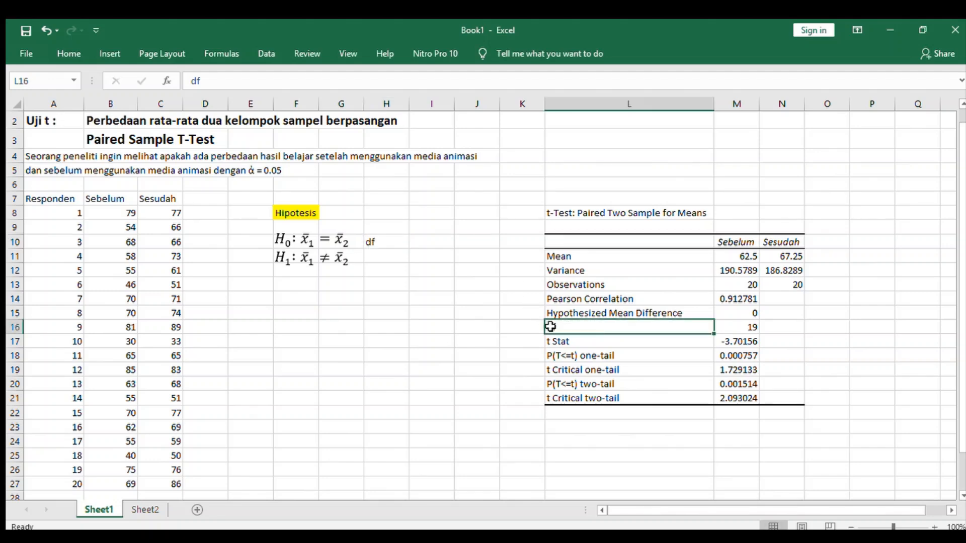
pyautogui.click(392, 244)
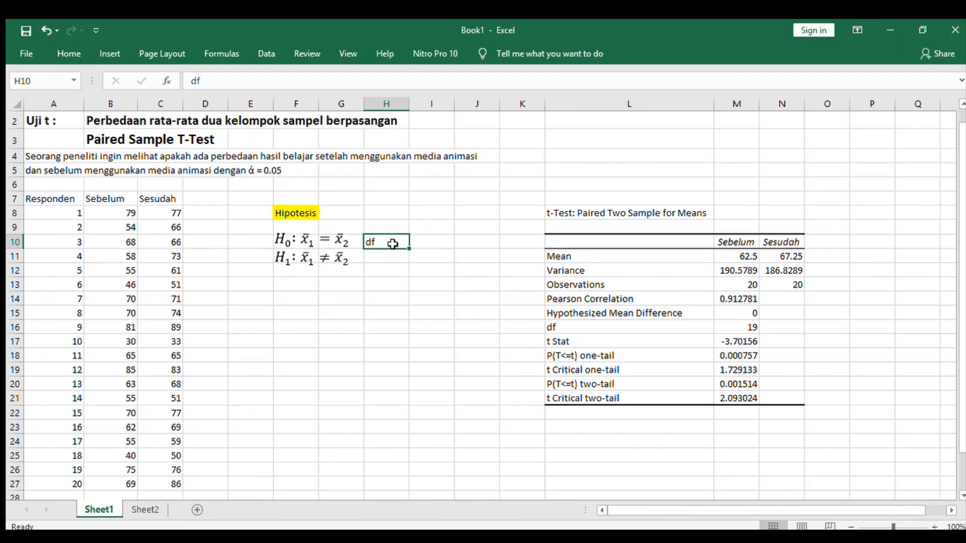
pyautogui.doubleClick(392, 244)
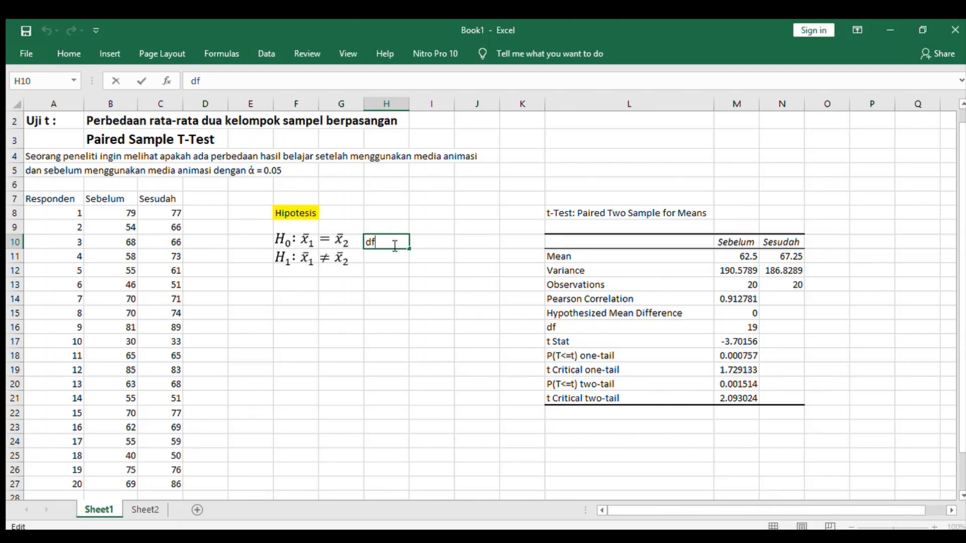
pyautogui.write('/ dk (n-1')
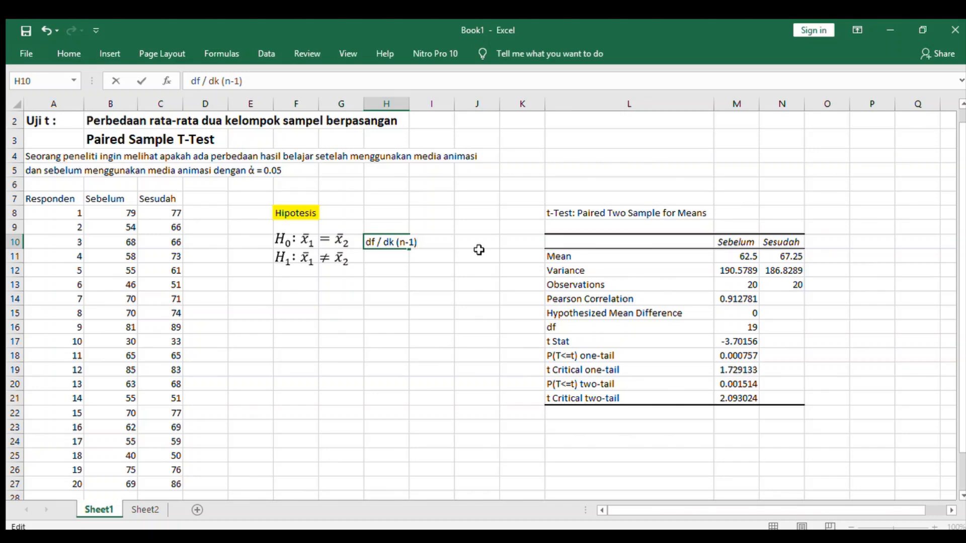
pyautogui.press('Return')
pyautogui.write('alpha')
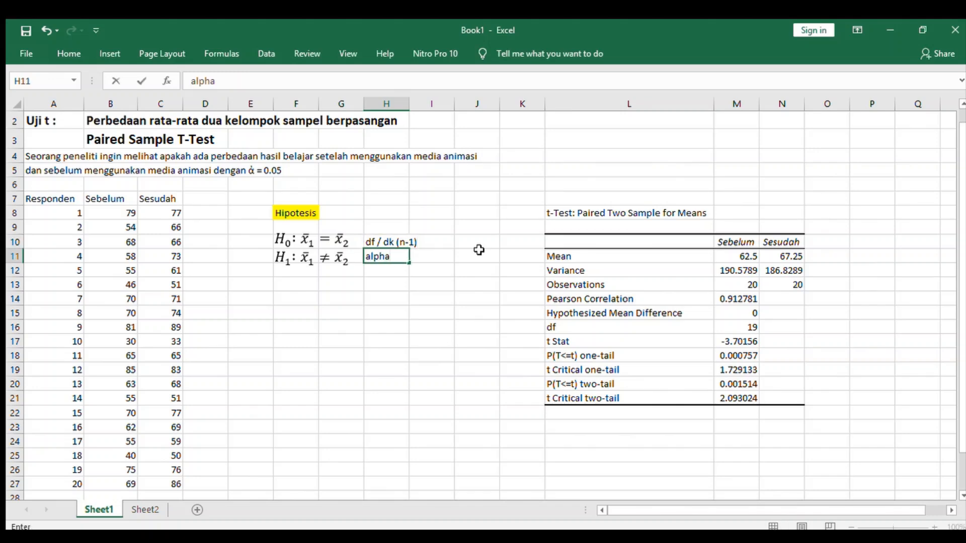
# Step: Enter 19 in I10 for the degrees of freedom and 0.05 in I11 for alpha, and fit column H to its labels
pyautogui.press('Tab')
pyautogui.press('Up')
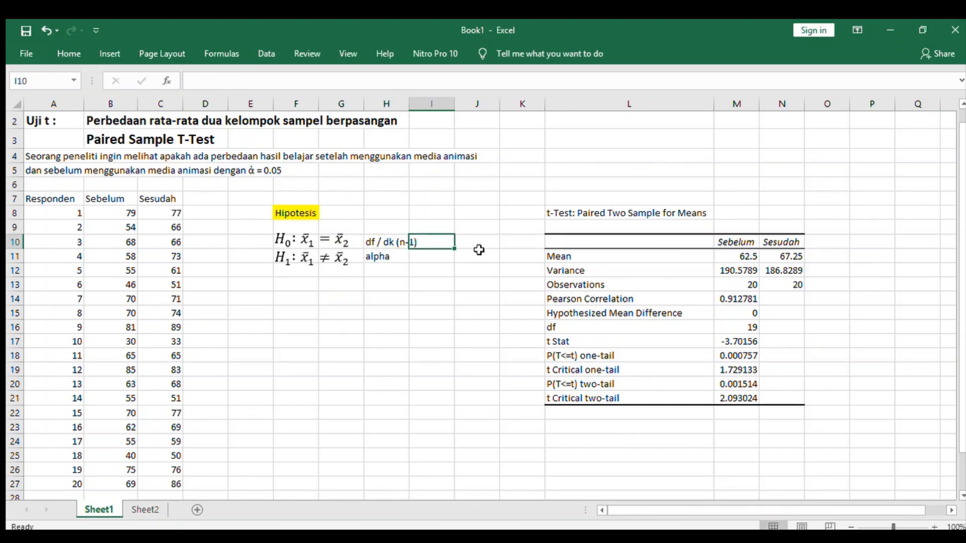
pyautogui.write('19')
pyautogui.press('Return')
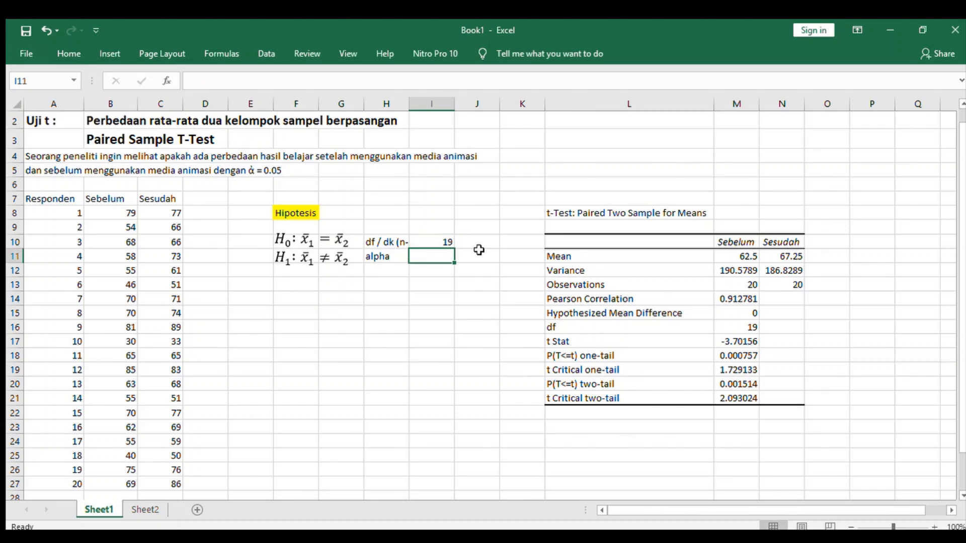
pyautogui.write('0.05')
pyautogui.press('Return')
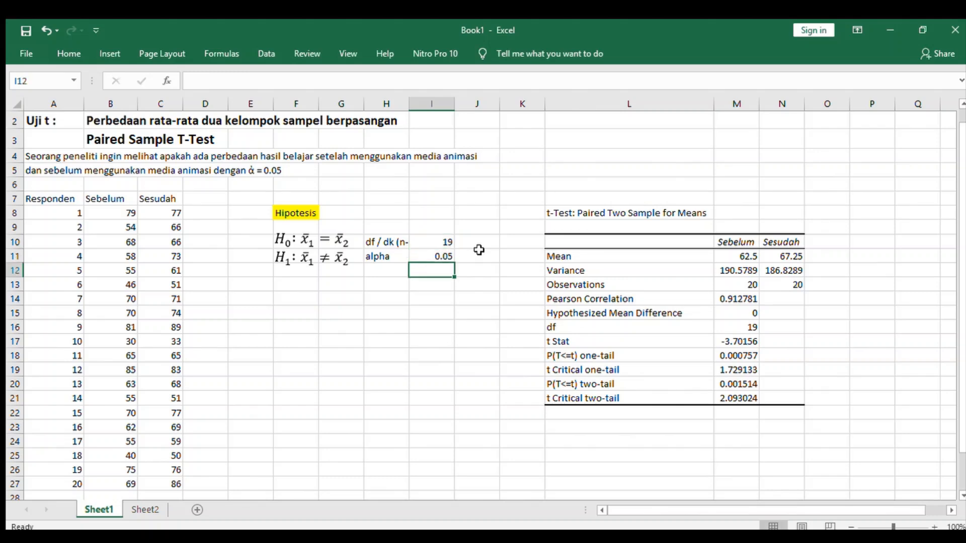
pyautogui.doubleClick(409, 104)
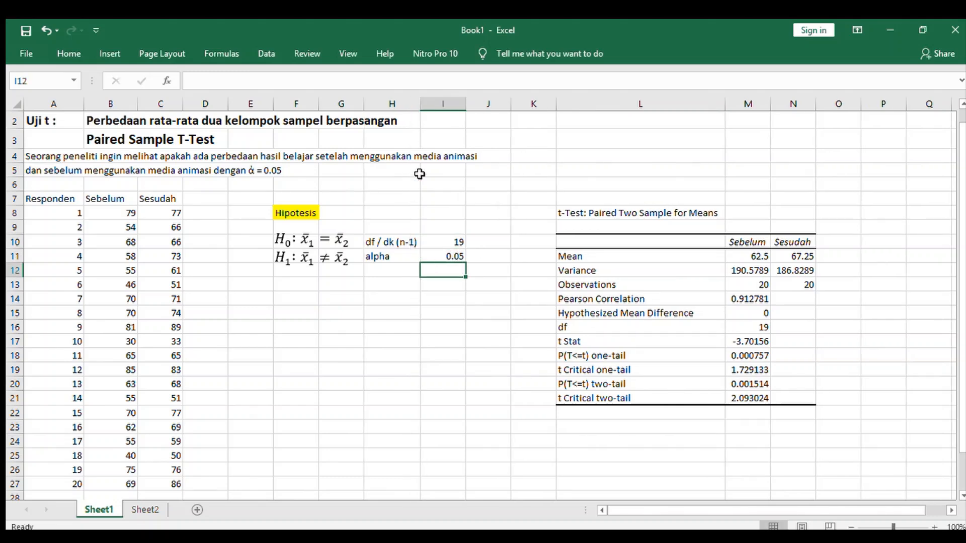
# Step: Enter the label "Kriteria Pengujian" in H12 below the alpha row
pyautogui.click(395, 269)
pyautogui.write('K')
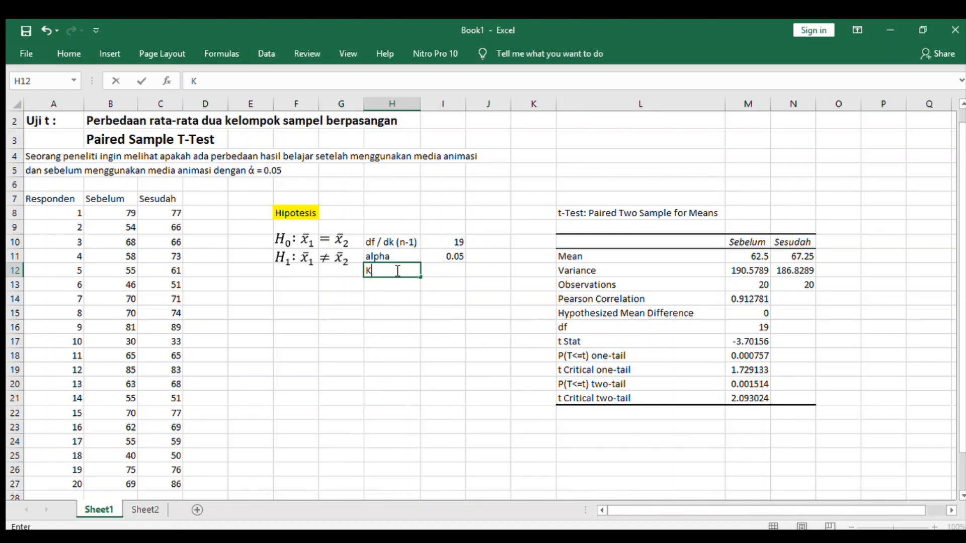
pyautogui.write('riteria Pen')
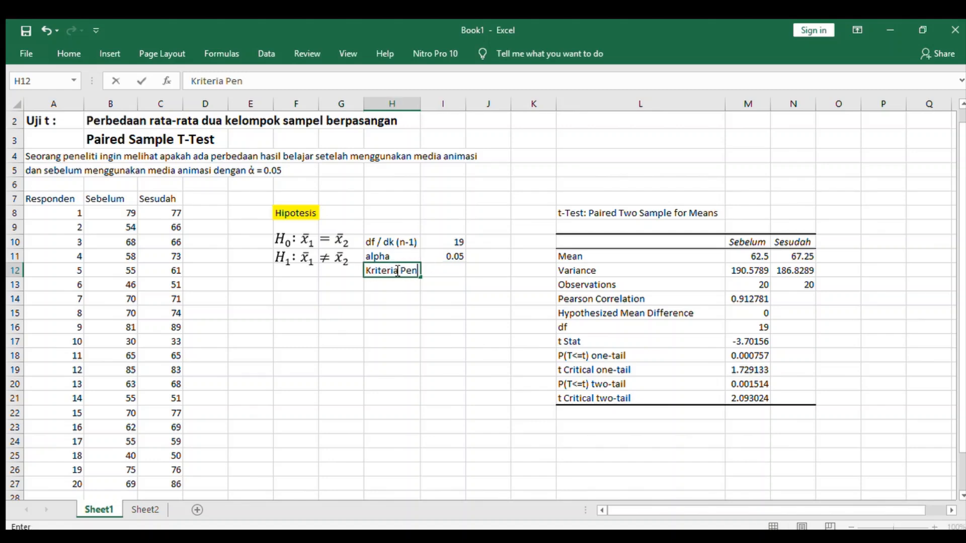
pyautogui.write('gujian')
pyautogui.press('Return')
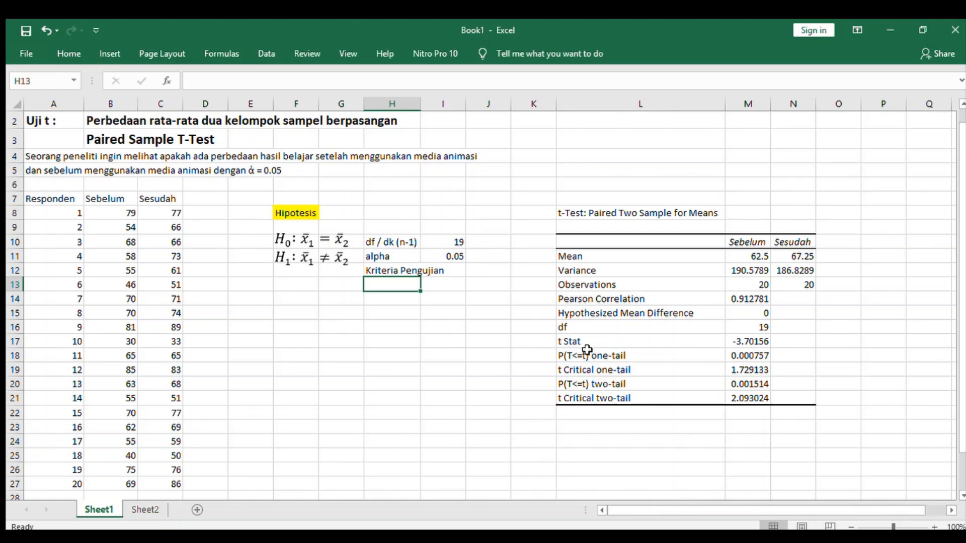
pyautogui.click(566, 340)
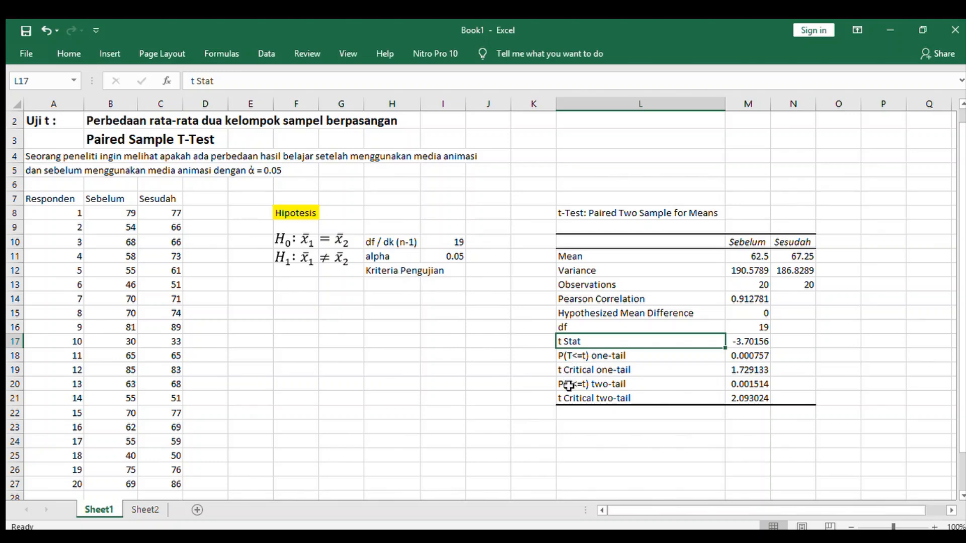
pyautogui.click(392, 286)
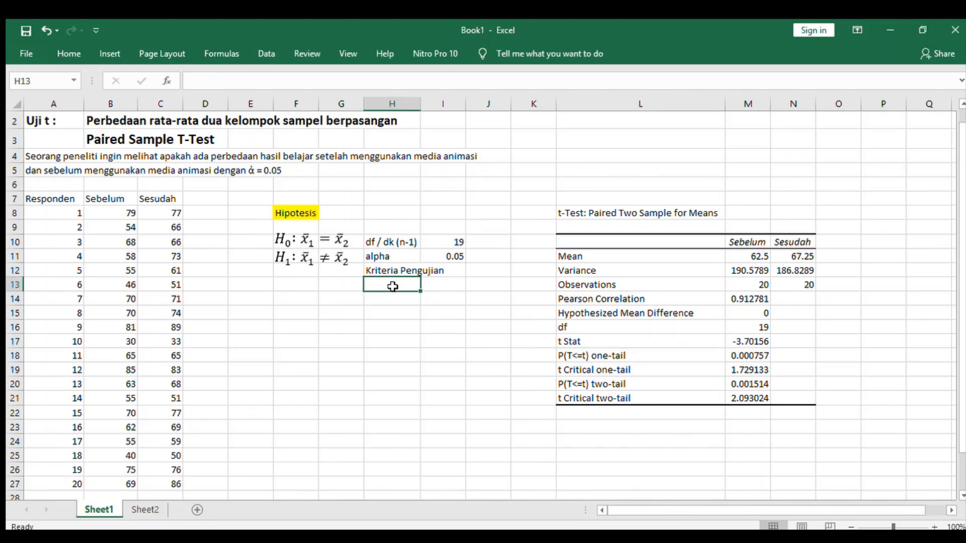
pyautogui.write('Tolak')
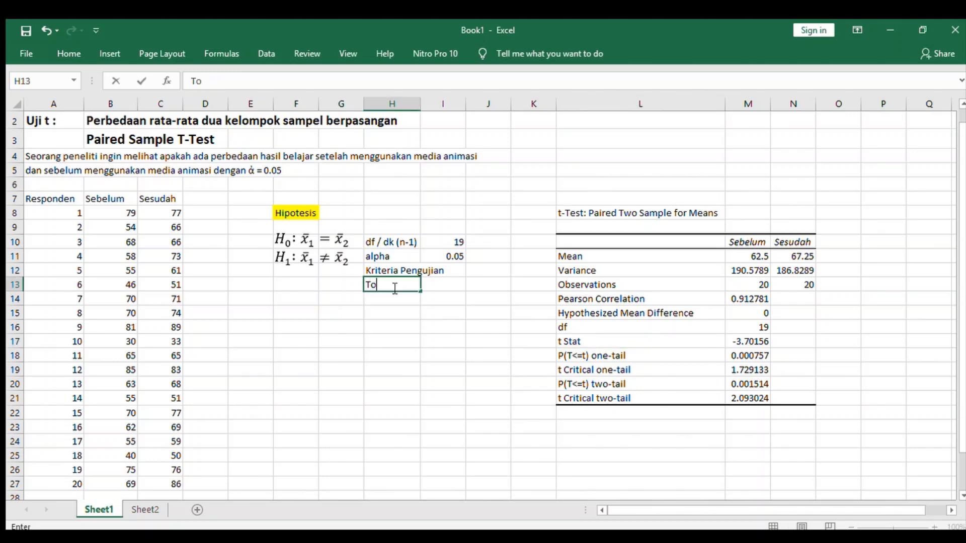
pyautogui.press('BackSpace')
pyautogui.press('BackSpace')
pyautogui.press('BackSpace')
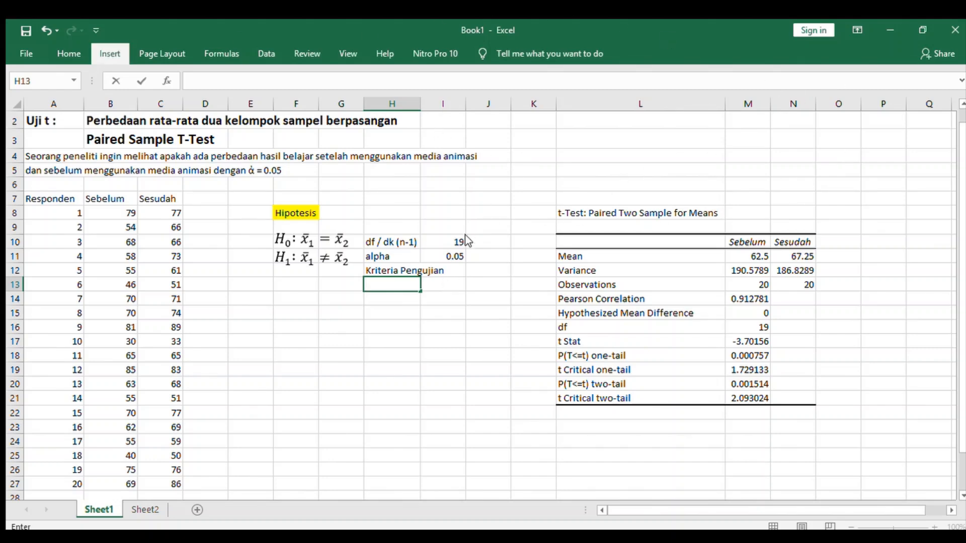
# Step: Insert a new equation on the sheet and begin it with "tolak H₀ jika", with the 0 as a subscript
pyautogui.click(371, 319)
pyautogui.click(107, 49)
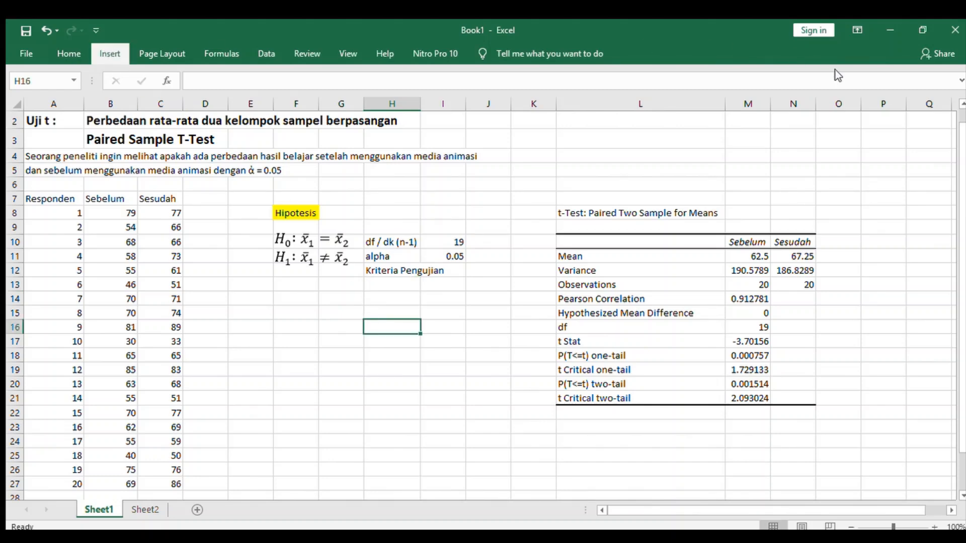
pyautogui.click(834, 77)
pyautogui.click(833, 141)
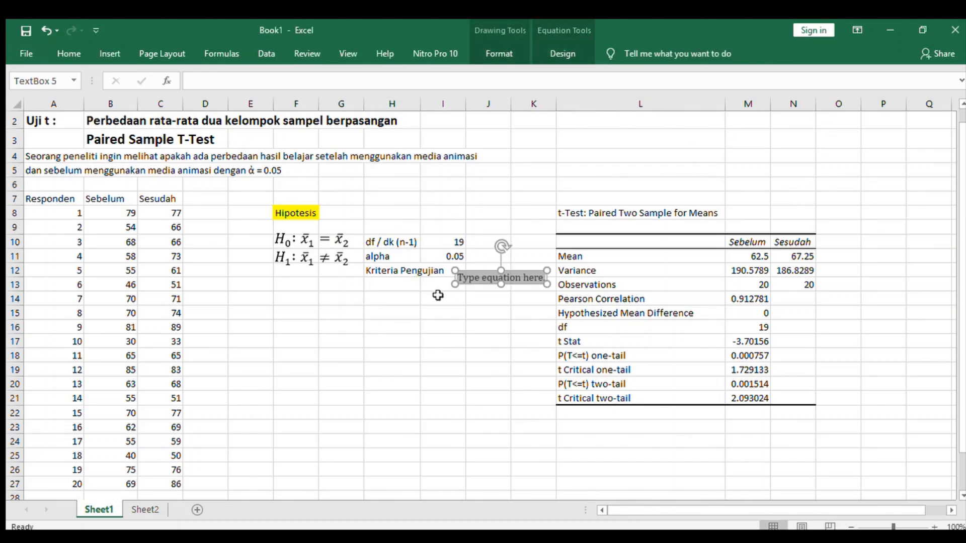
pyautogui.write('tolak')
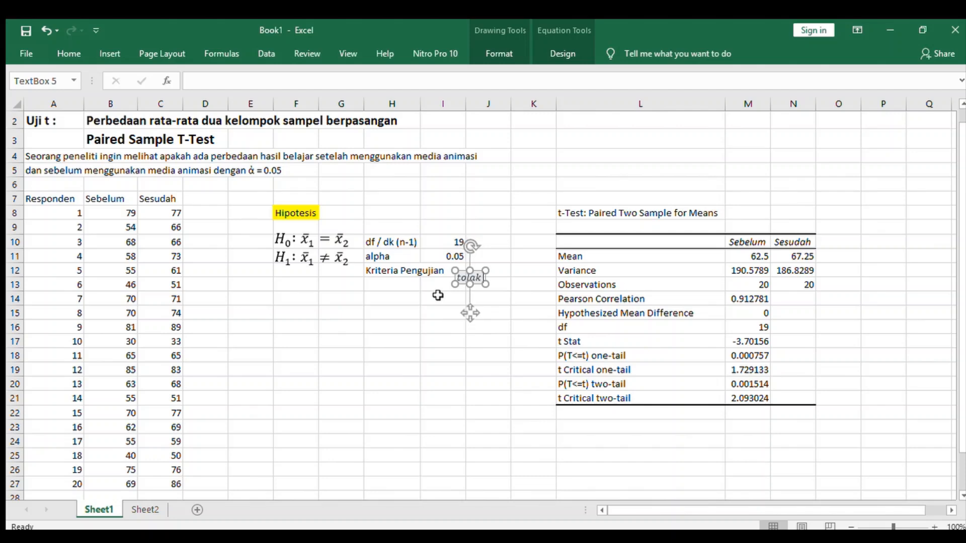
pyautogui.write(' H_')
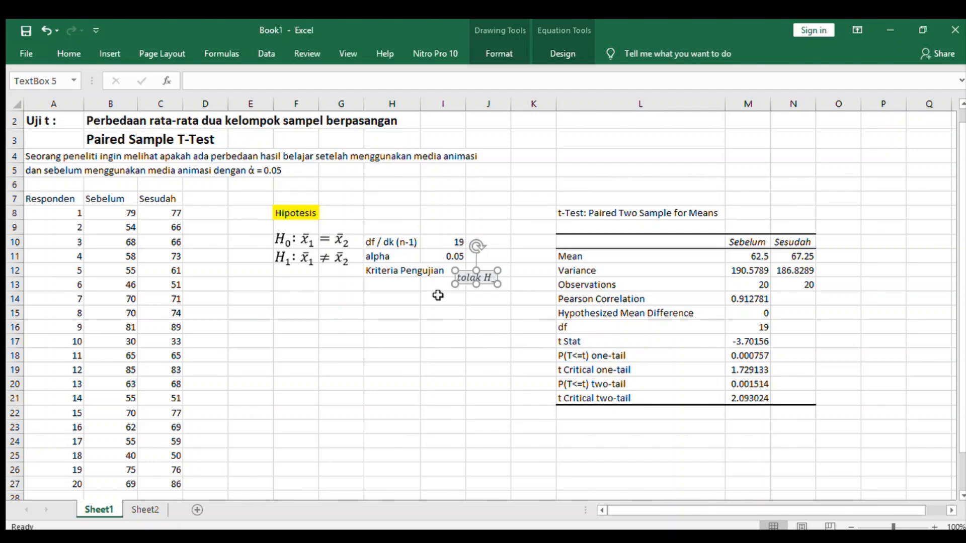
pyautogui.write('0 ji')
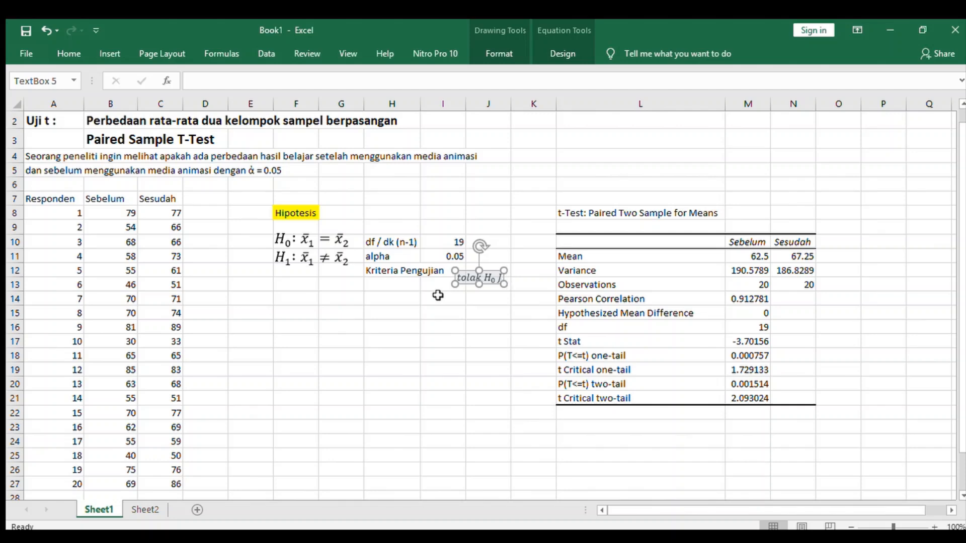
pyautogui.write('ka')
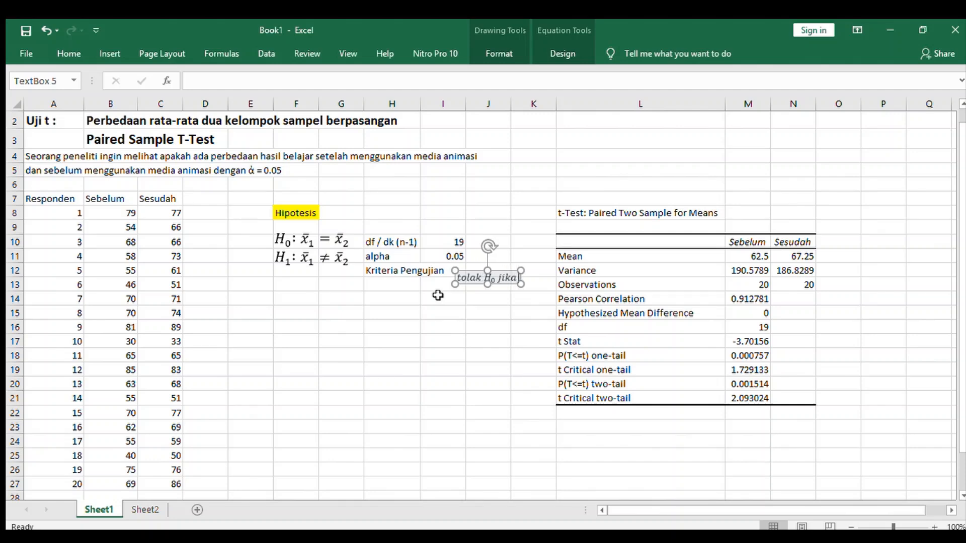
# Step: Complete the equation with |t hitung| > t tabel, using absolute-value bars, and place it in row 13 beneath the Kriteria Pengujian label
pyautogui.click(562, 53)
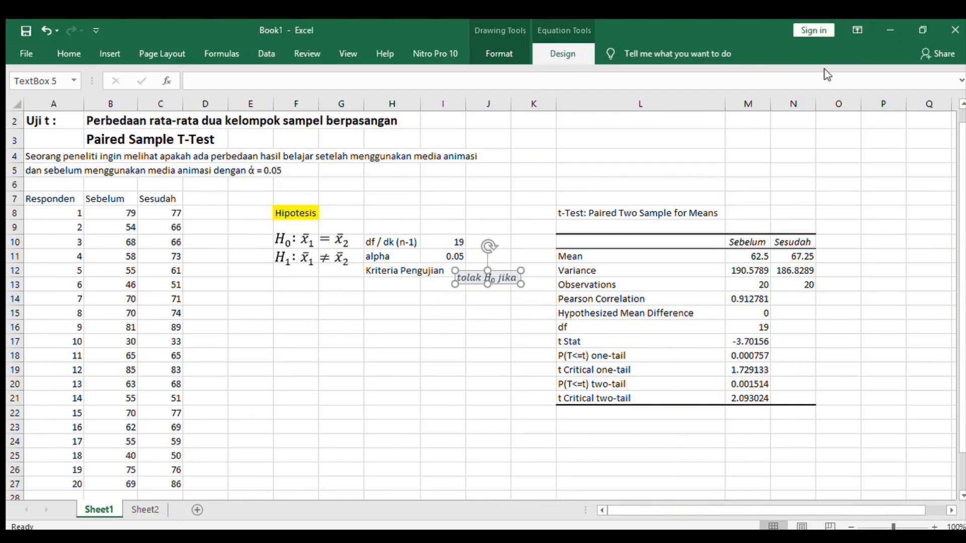
pyautogui.click(877, 142)
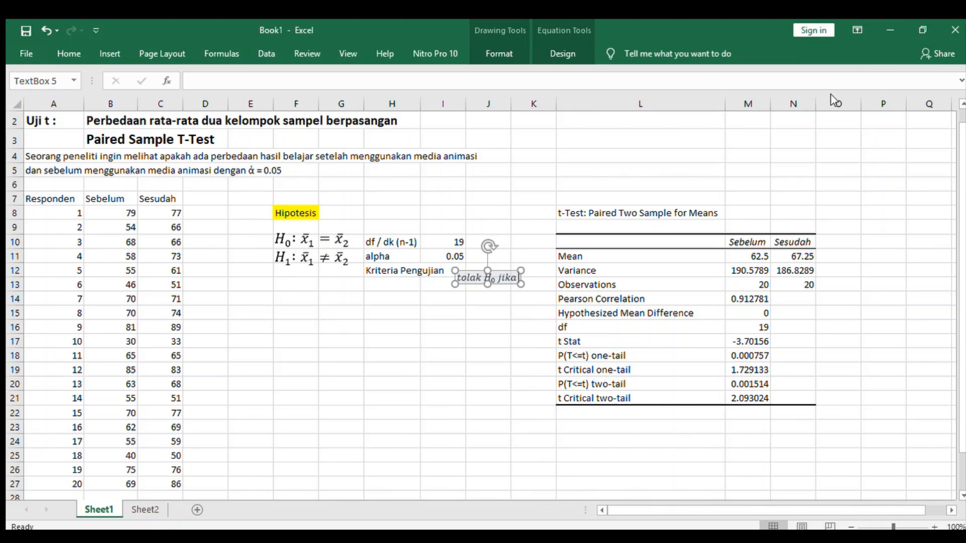
pyautogui.click(554, 58)
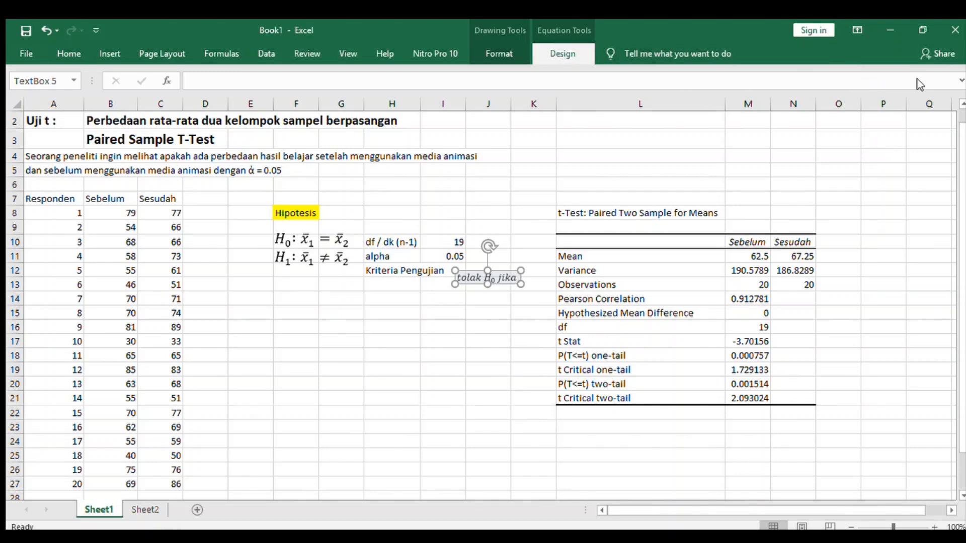
pyautogui.click(757, 89)
pyautogui.click(862, 255)
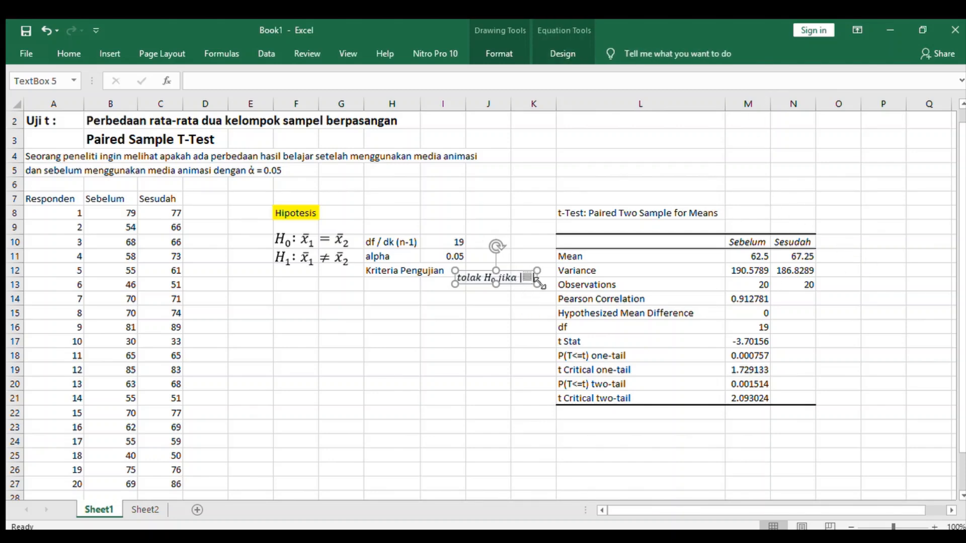
pyautogui.write('t hitung')
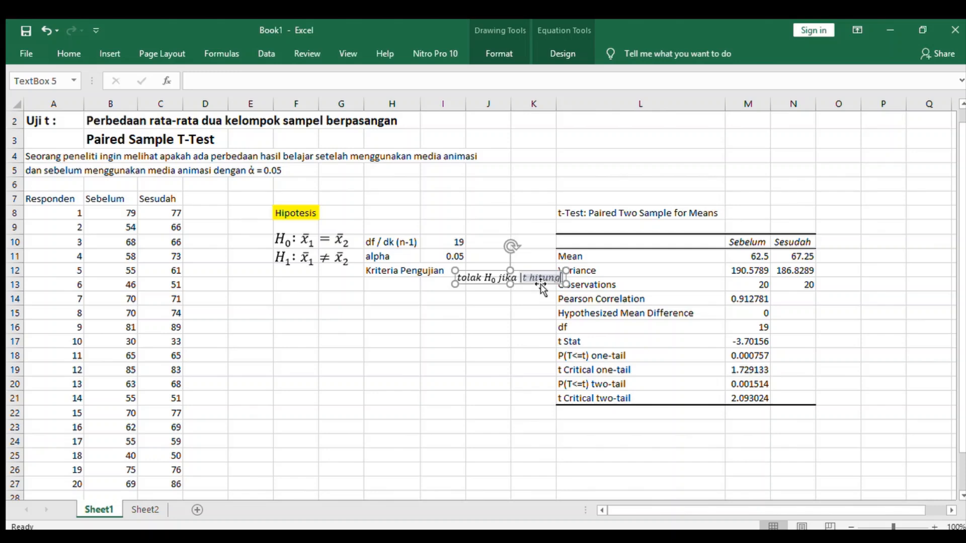
pyautogui.press('Right')
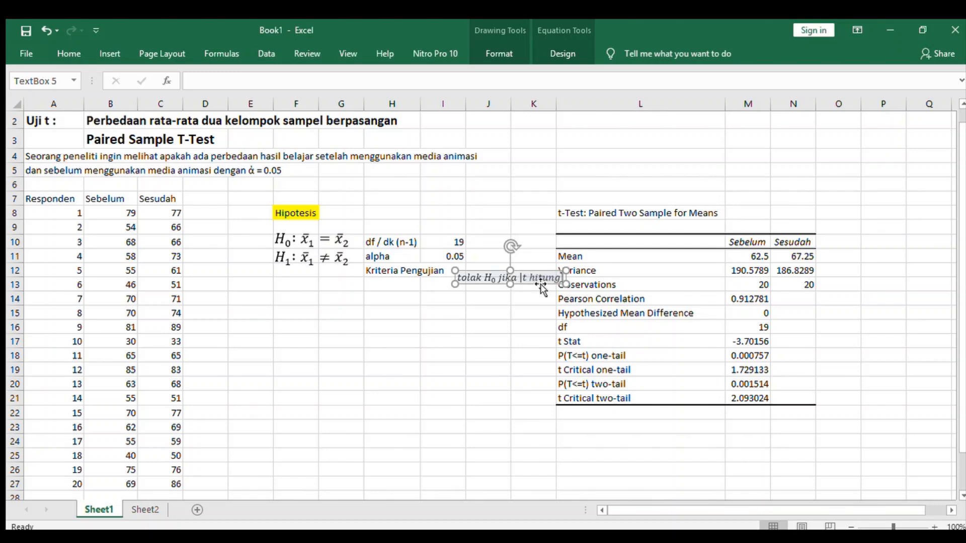
pyautogui.write('> ')
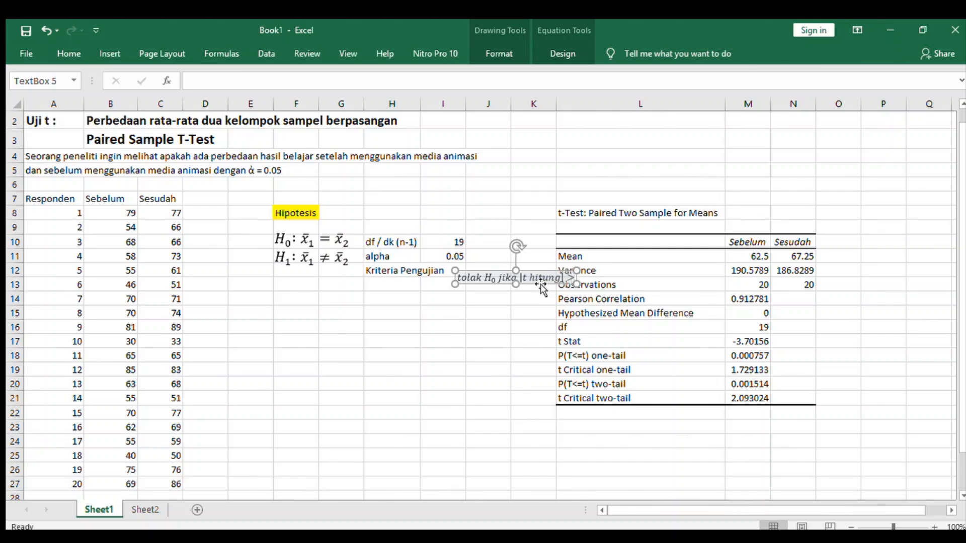
pyautogui.write('t tabel')
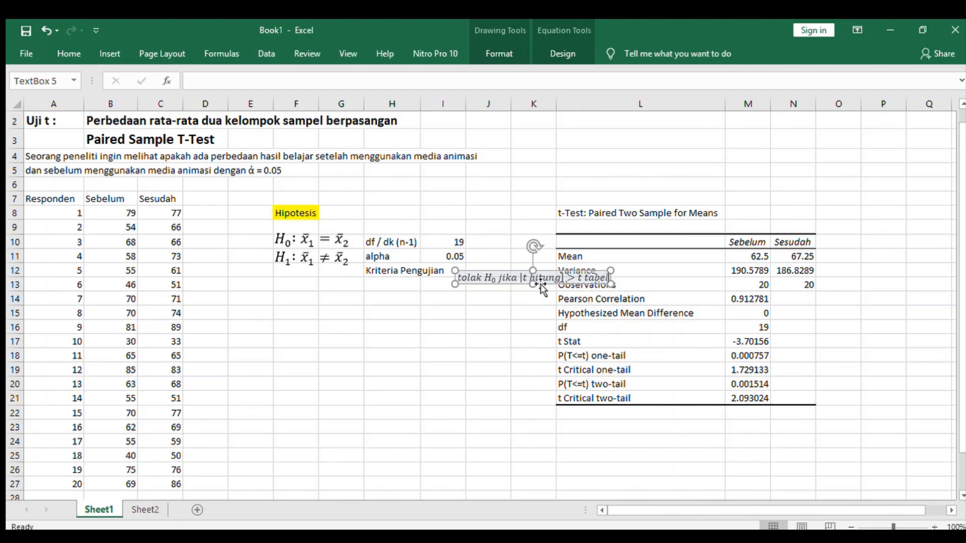
pyautogui.moveTo(481, 288); pyautogui.dragTo(399, 289)
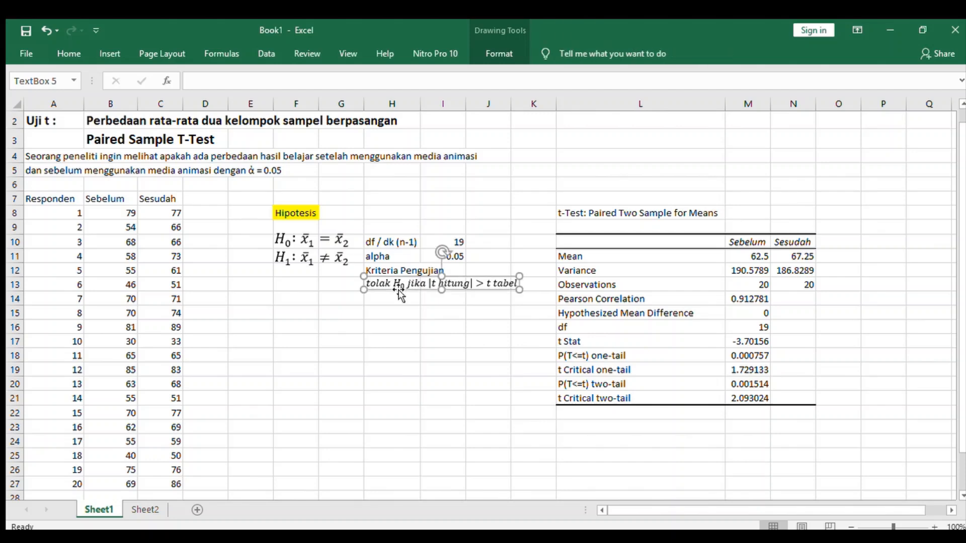
# Step: Enter the labels "t hitung" in H14 and "t tabel" in H15 below the rejection criterion
pyautogui.click(407, 296)
pyautogui.write('t hitung')
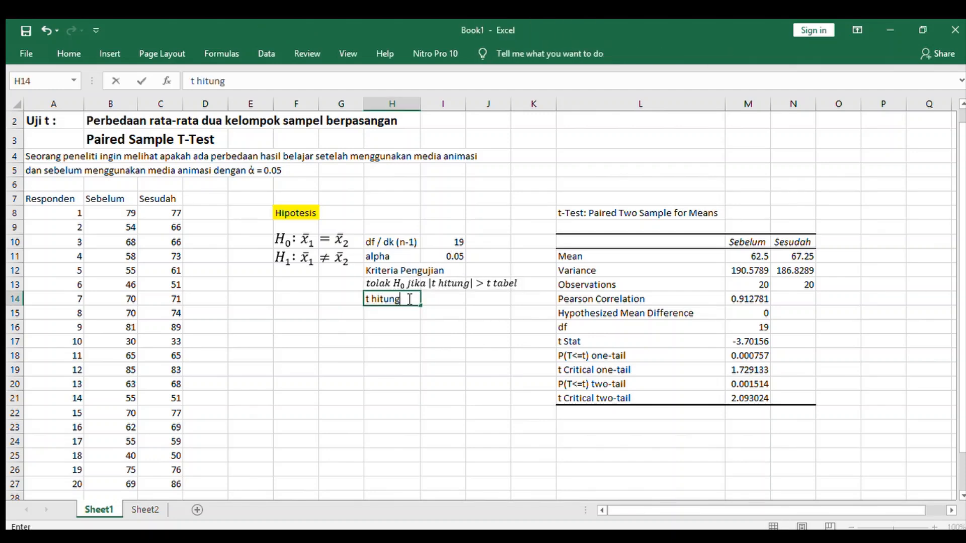
pyautogui.press('Return')
pyautogui.write('t tabel')
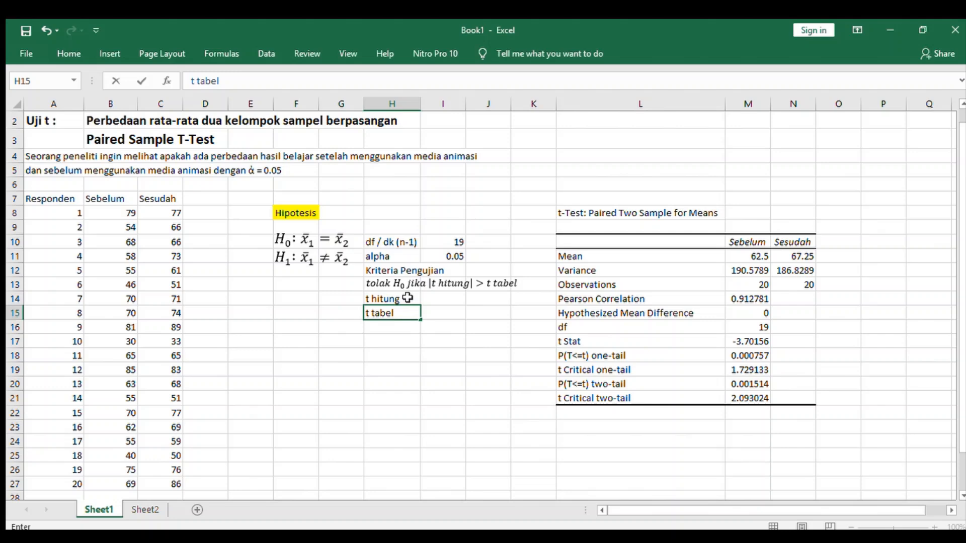
# Step: Extend the labels to "t hitung (t stat)" in H14 and "t tabel (t critical)" in H15
pyautogui.click(407, 298)
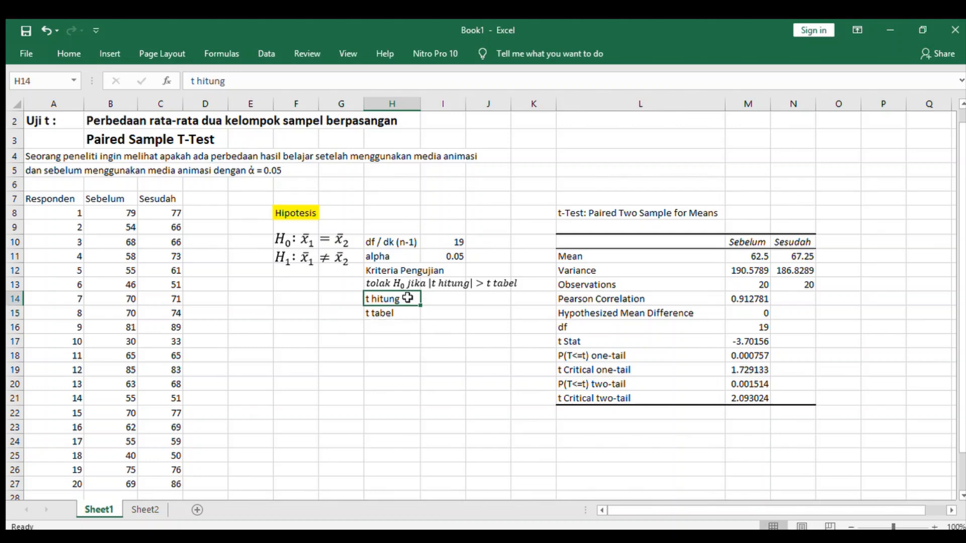
pyautogui.doubleClick(408, 298)
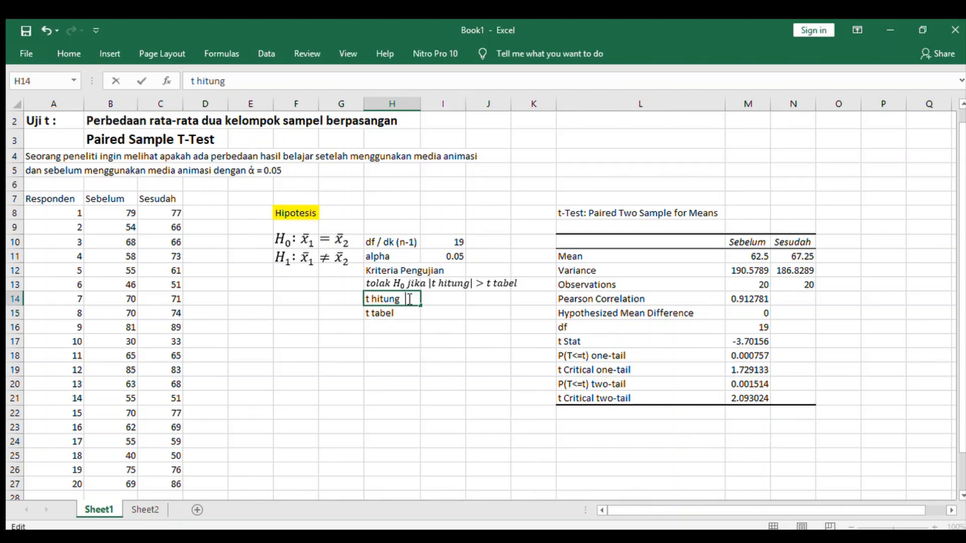
pyautogui.write('(t stat')
pyautogui.press('Return')
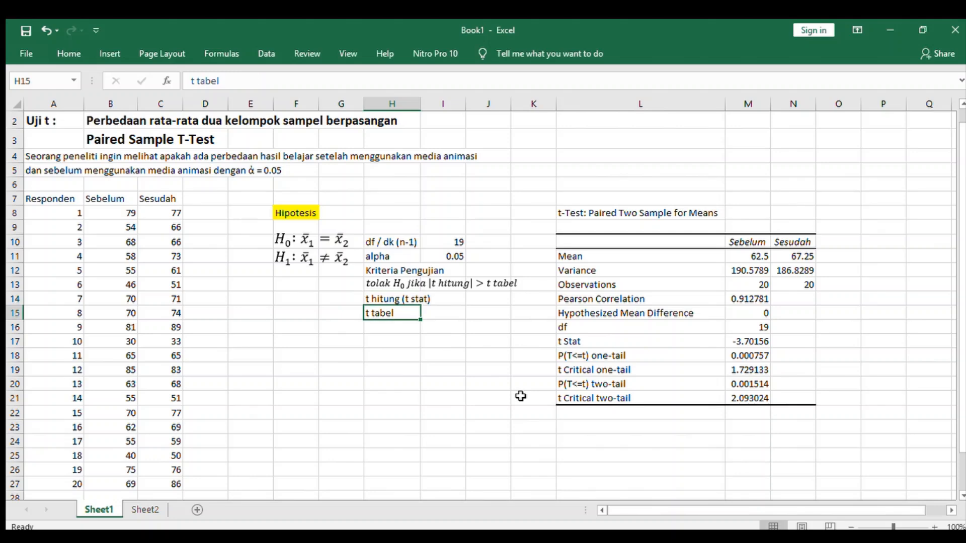
pyautogui.press('F2')
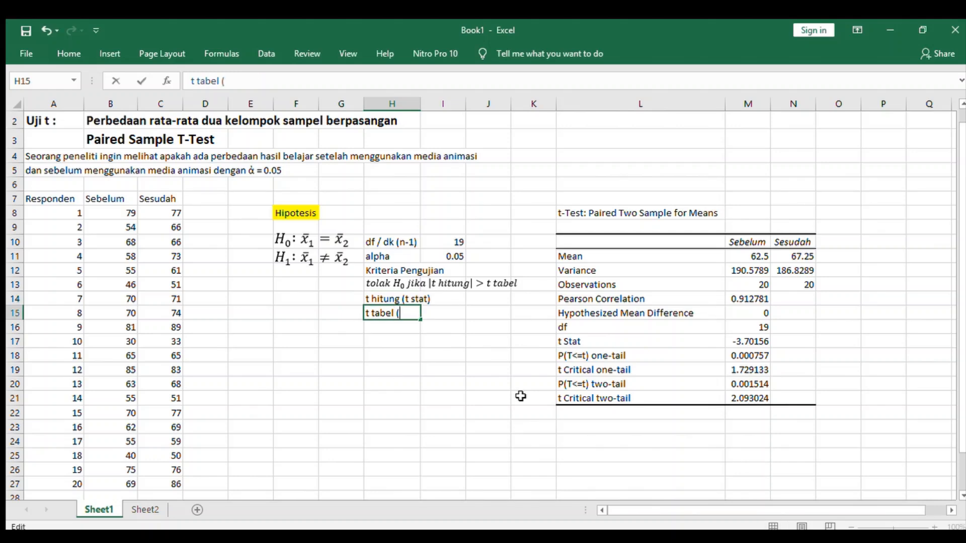
pyautogui.write('(t critical')
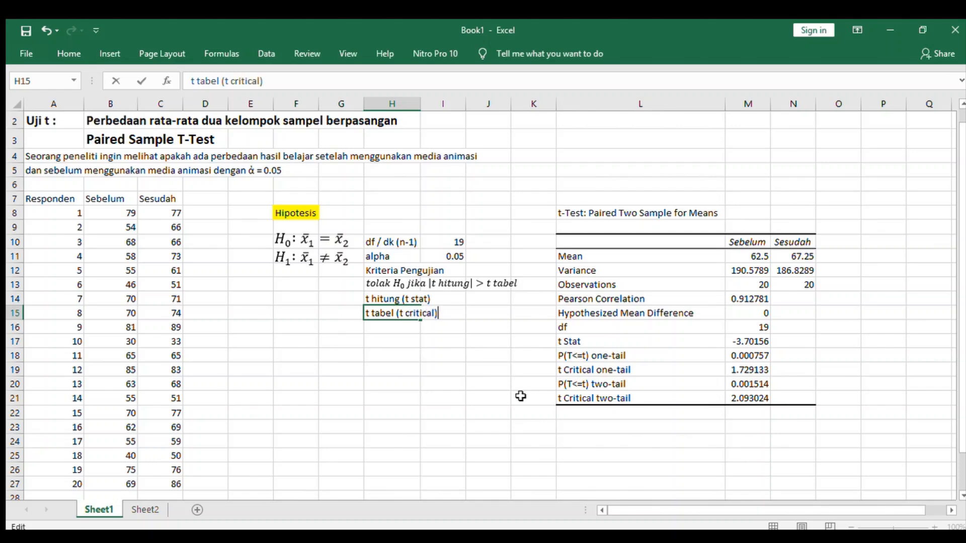
pyautogui.press('Return')
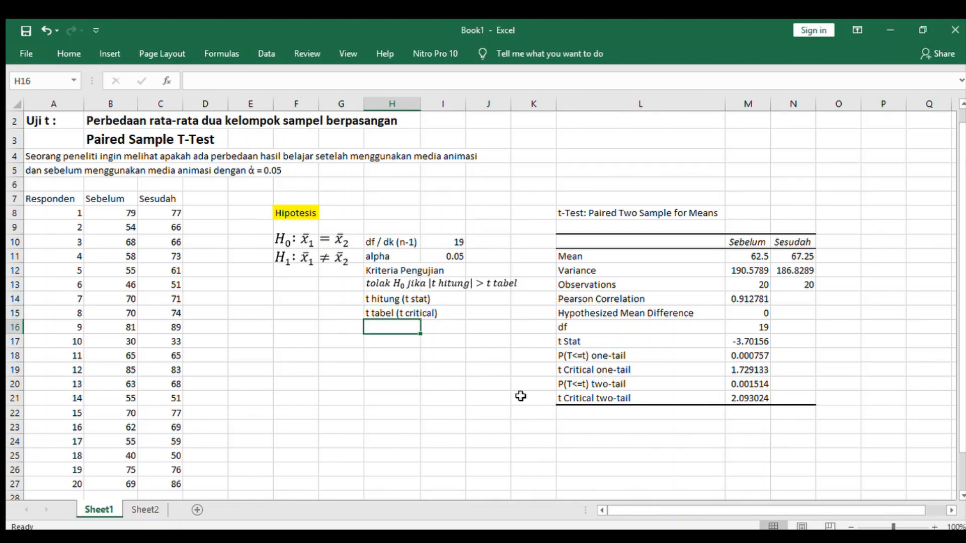
# Step: Enter "atau" in H16 and the alternative criterion "Nilai P-Value (Sig) < alpha" in H17
pyautogui.write('atau')
pyautogui.press('Return')
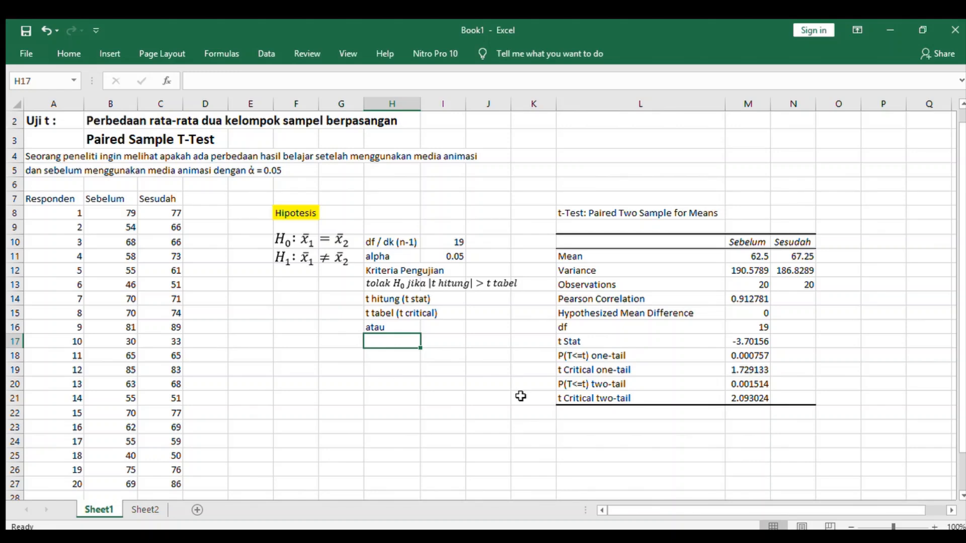
pyautogui.write('N')
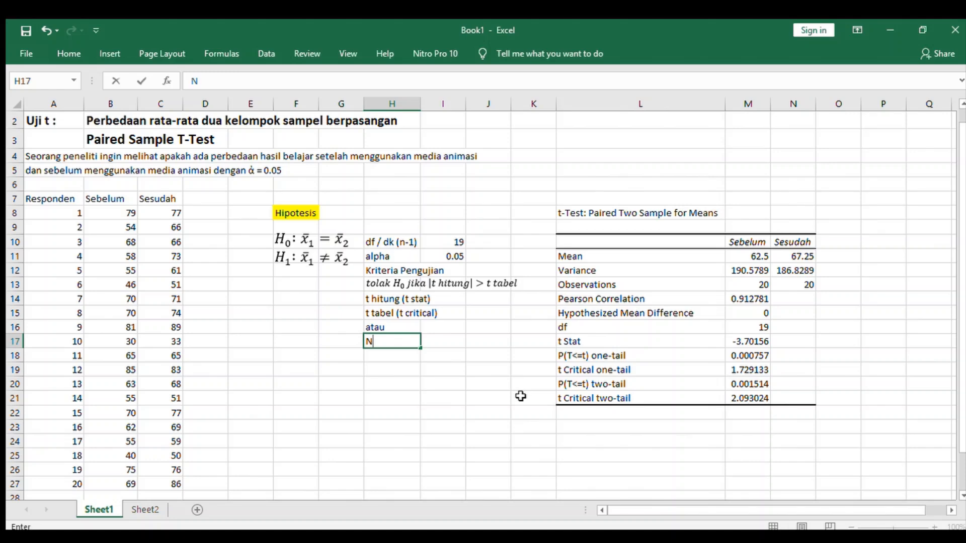
pyautogui.write('ilai P-Value')
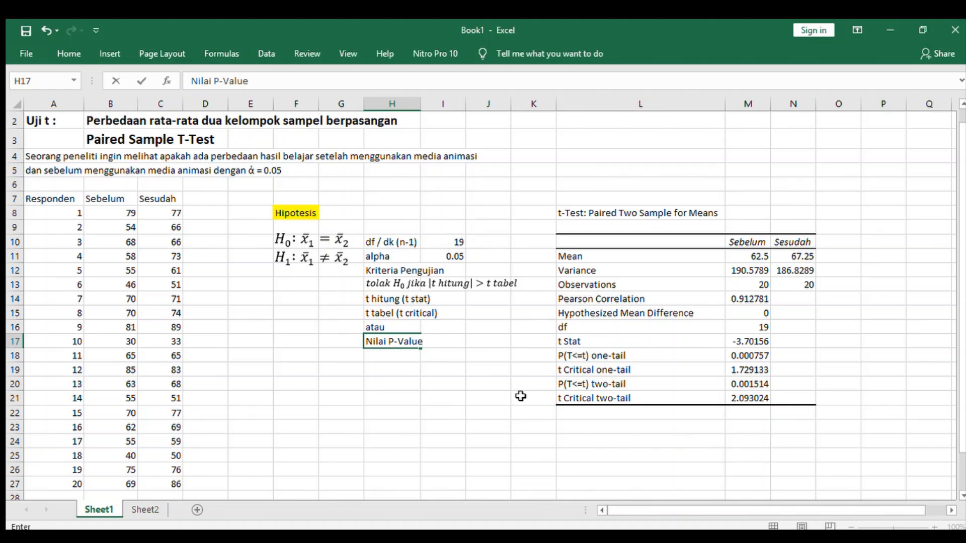
pyautogui.write(' (Sig) < alpha')
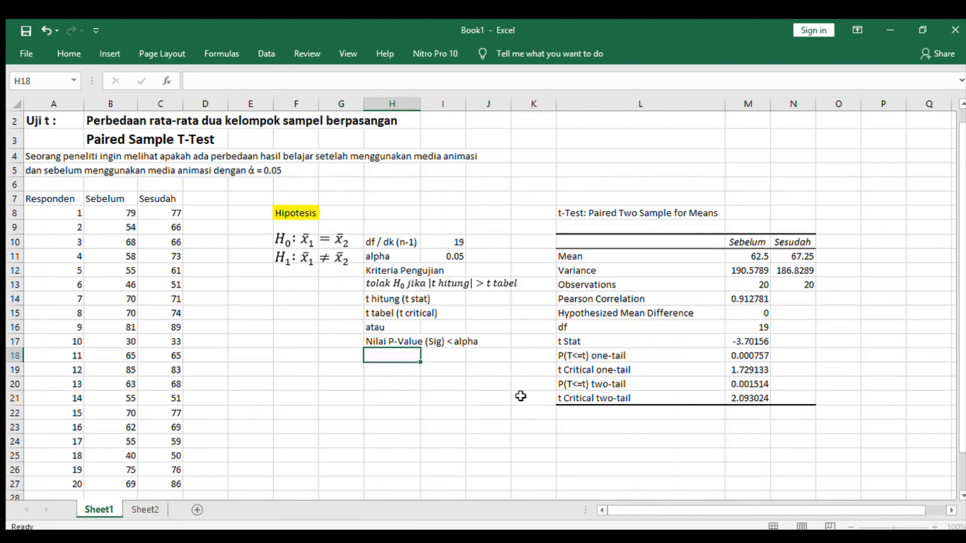
pyautogui.press('Return')
# Step: Enter the labels "P value" in H18 and "alpha" in H19
pyautogui.write('P value')
pyautogui.press('Return')
pyautogui.write('alpha')
pyautogui.press('Return')
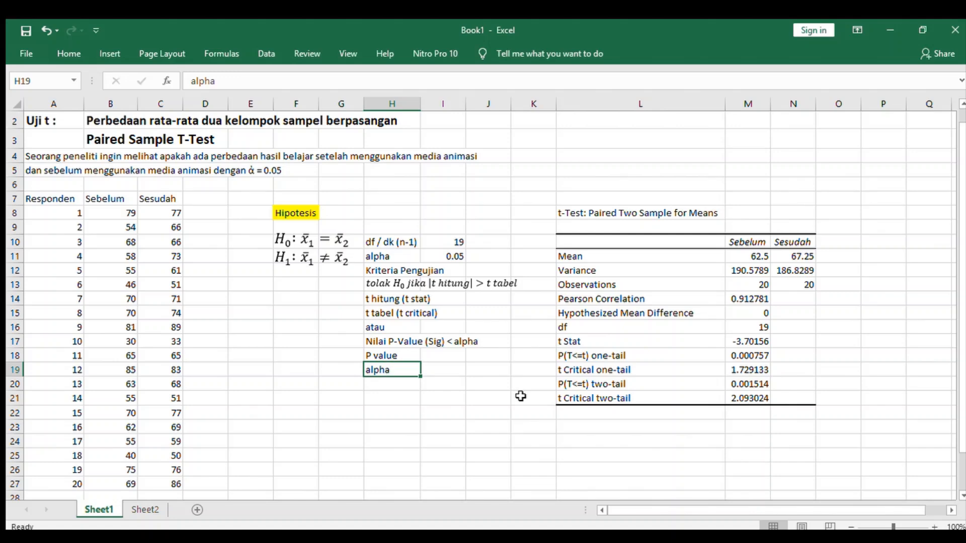
# Step: Enter the label "Kesimpulan" in H20 below alpha
pyautogui.write('Kesi')
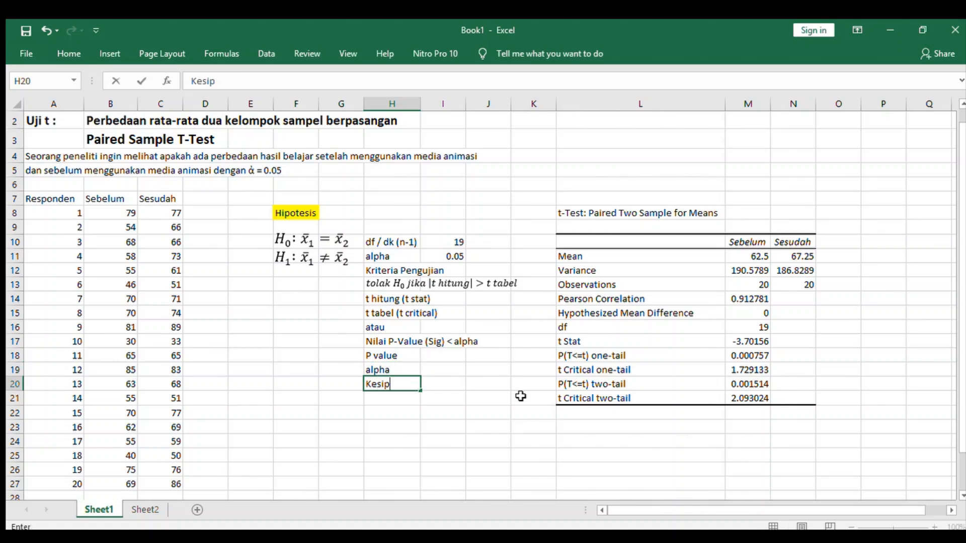
pyautogui.write('mpulan')
pyautogui.click(400, 442)
# Step: Widen column H to fit its longest labels and apply all borders to H10:I21
pyautogui.moveTo(421, 103); pyautogui.dragTo(522, 147)
pyautogui.moveTo(484, 235); pyautogui.dragTo(556, 399)
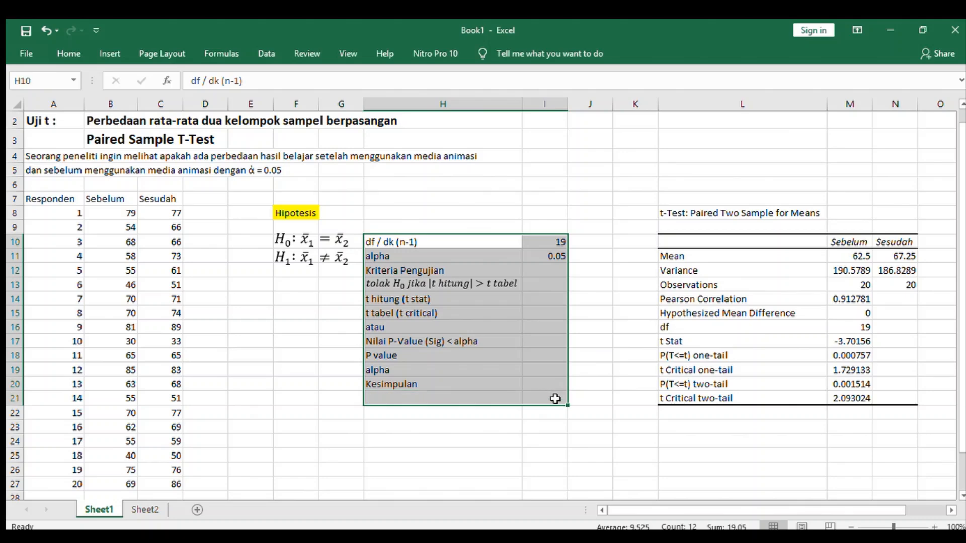
pyautogui.click(66, 53)
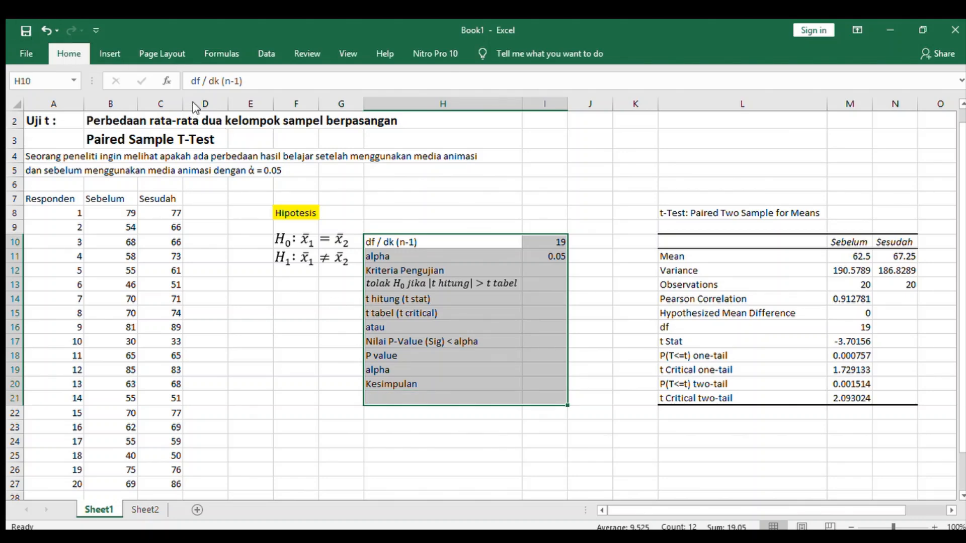
pyautogui.click(410, 270)
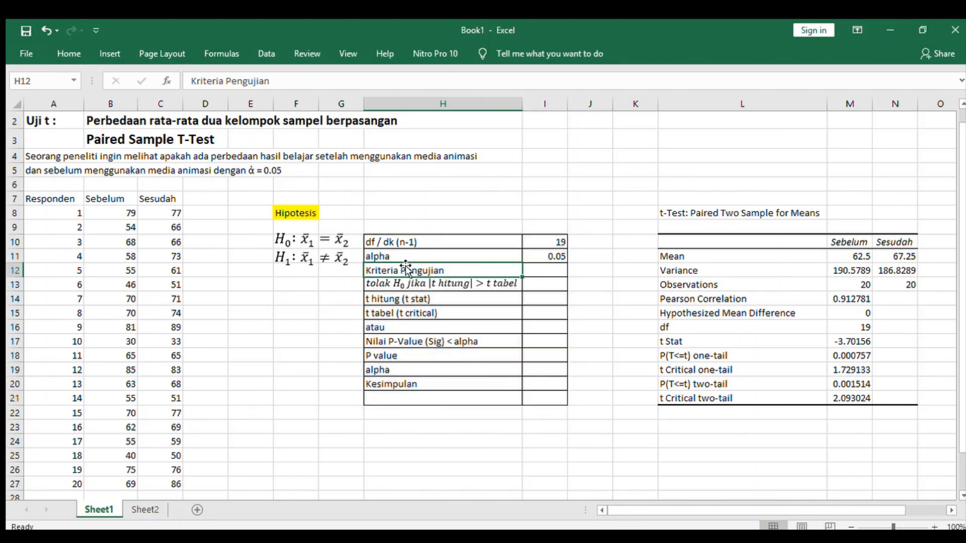
pyautogui.moveTo(463, 270); pyautogui.dragTo(544, 270)
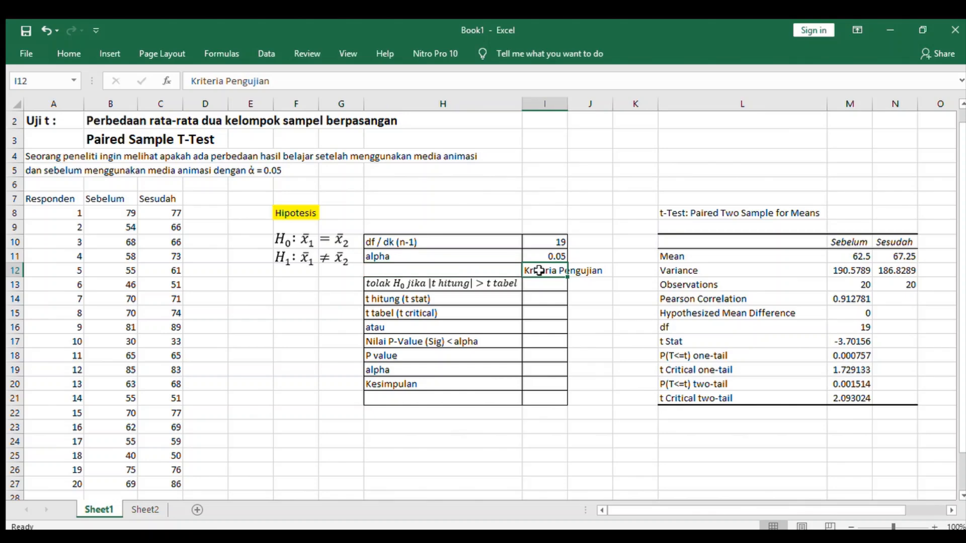
pyautogui.hotkey('ctrl', 'z')
pyautogui.click(441, 298)
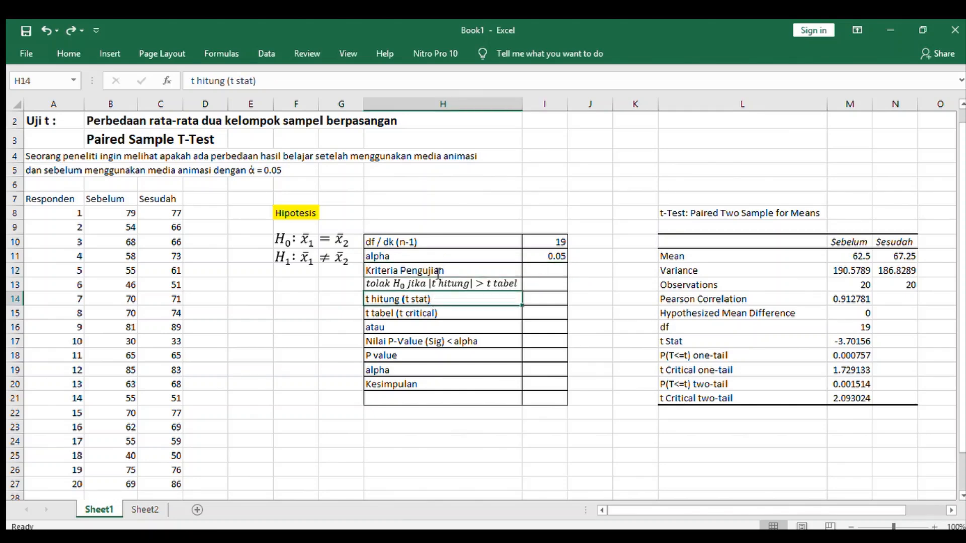
# Step: Fill the Kriteria Pengujian row H12:I12 and the Kesimpulan row H20:I20 with yellow
pyautogui.click(438, 274)
pyautogui.click(576, 285)
pyautogui.moveTo(447, 266); pyautogui.dragTo(538, 270)
pyautogui.click(70, 55)
pyautogui.click(228, 100)
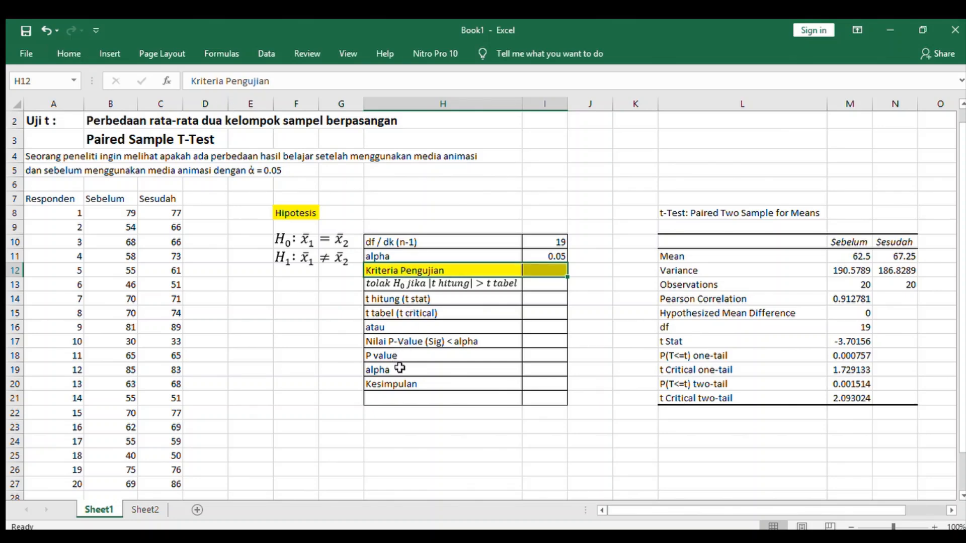
pyautogui.moveTo(402, 384); pyautogui.dragTo(545, 386)
pyautogui.click(69, 52)
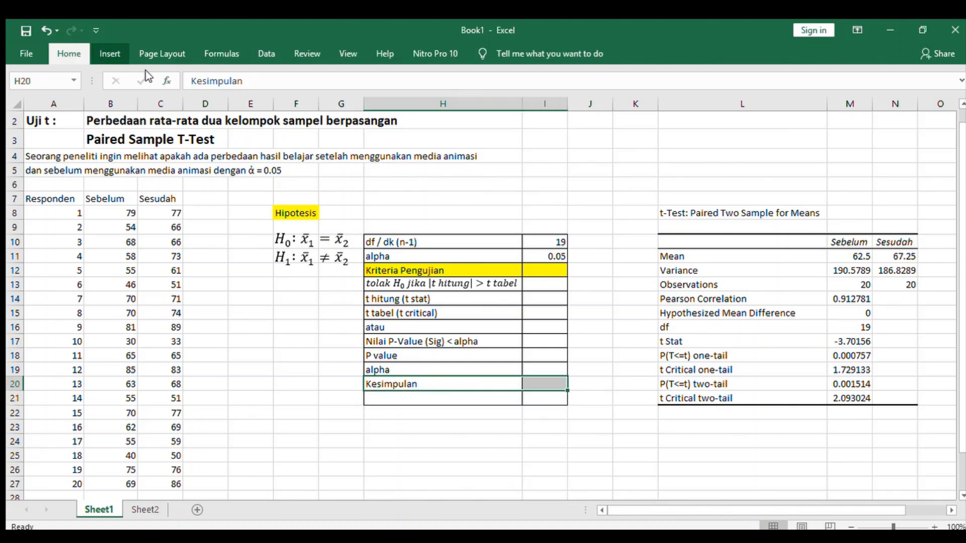
pyautogui.click(207, 104)
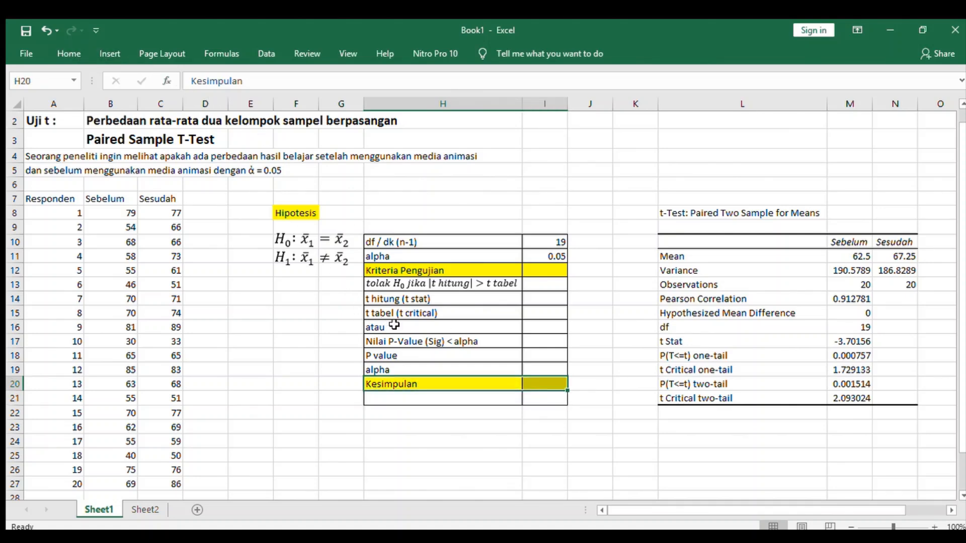
# Step: Merge and center the "atau" row across H16:I16
pyautogui.click(415, 328)
pyautogui.moveTo(415, 329); pyautogui.dragTo(536, 328)
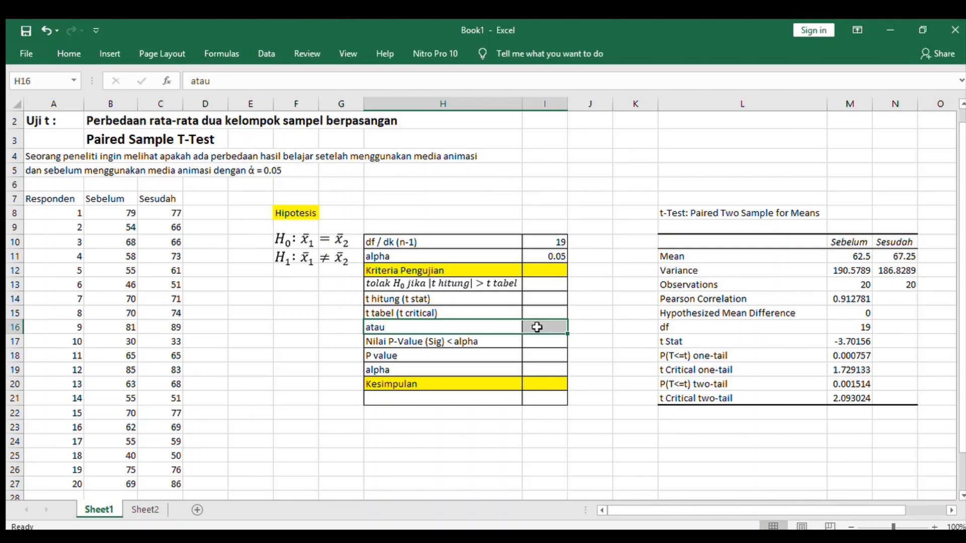
pyautogui.click(69, 53)
pyautogui.click(298, 76)
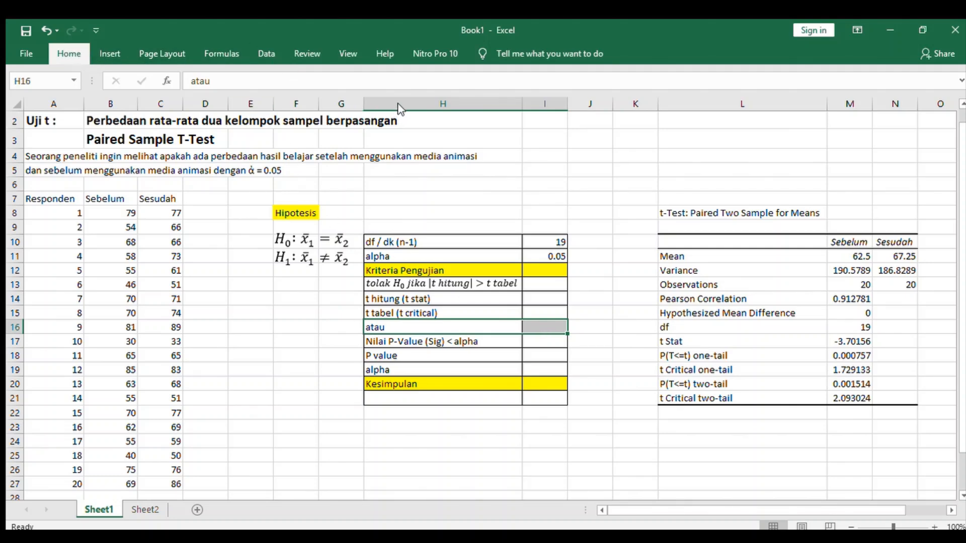
pyautogui.click(407, 297)
# Step: Fill H13:I13 behind the t criterion with grey and merge the two cells
pyautogui.moveTo(539, 282); pyautogui.dragTo(483, 283)
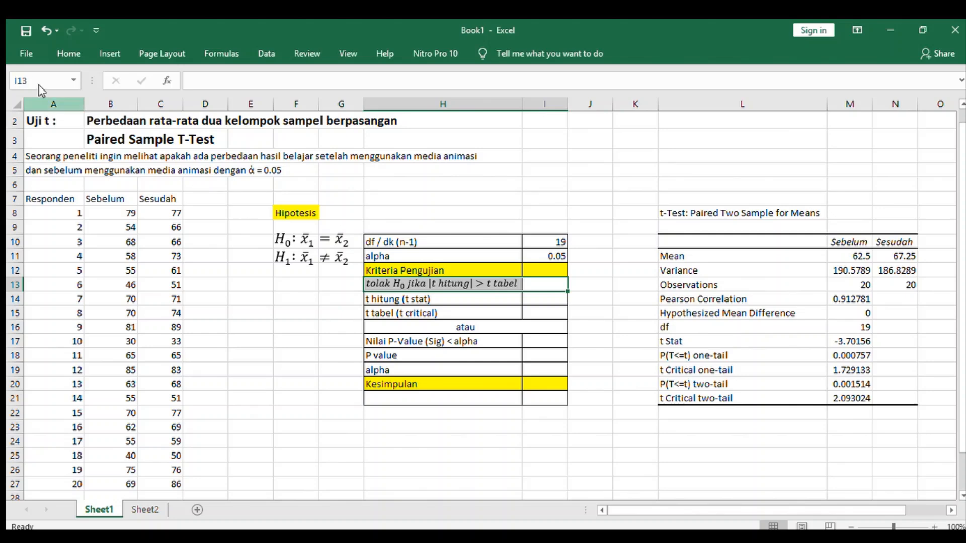
pyautogui.click(68, 56)
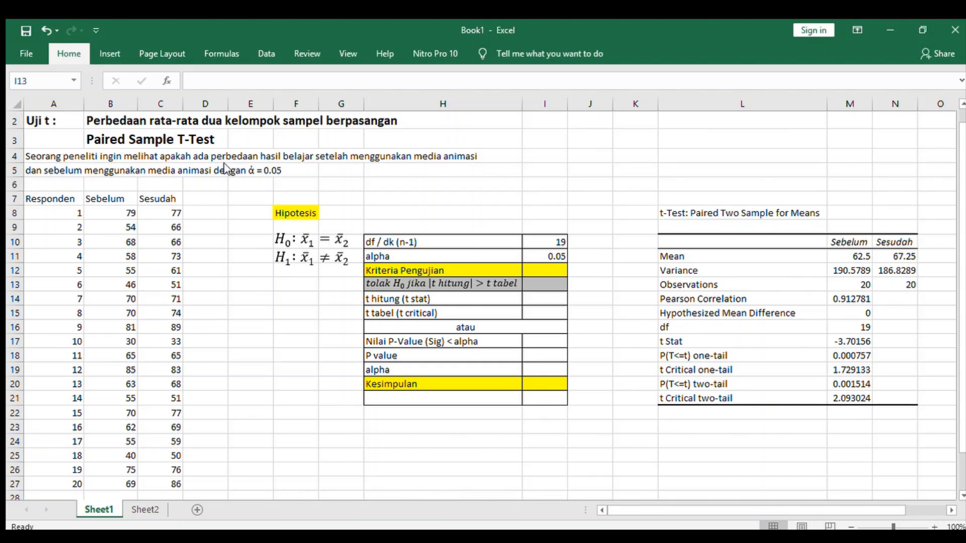
pyautogui.click(394, 95)
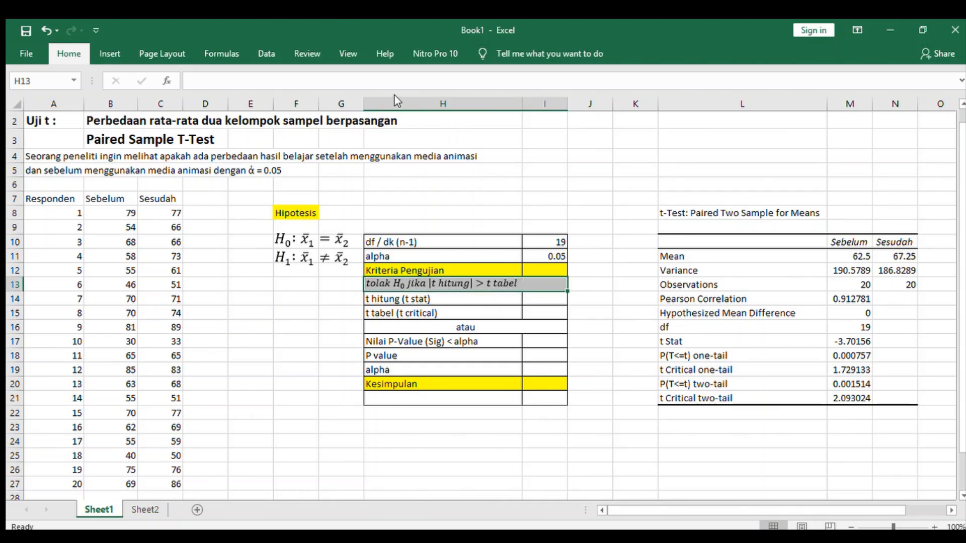
# Step: Format the P-Value criterion row H17:I17 as one merged cell with grey fill and left alignment
pyautogui.moveTo(466, 341); pyautogui.dragTo(541, 341)
pyautogui.click(71, 53)
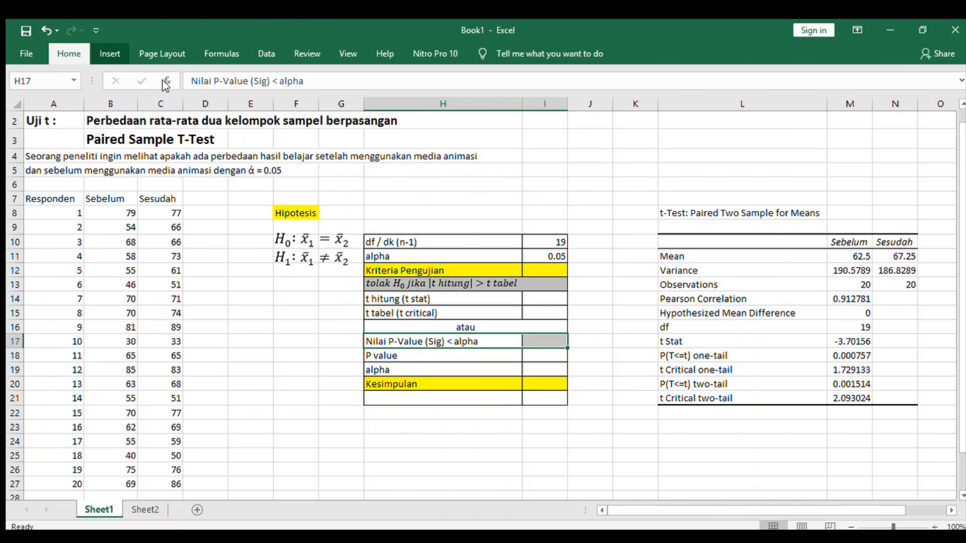
pyautogui.click(215, 96)
pyautogui.click(388, 96)
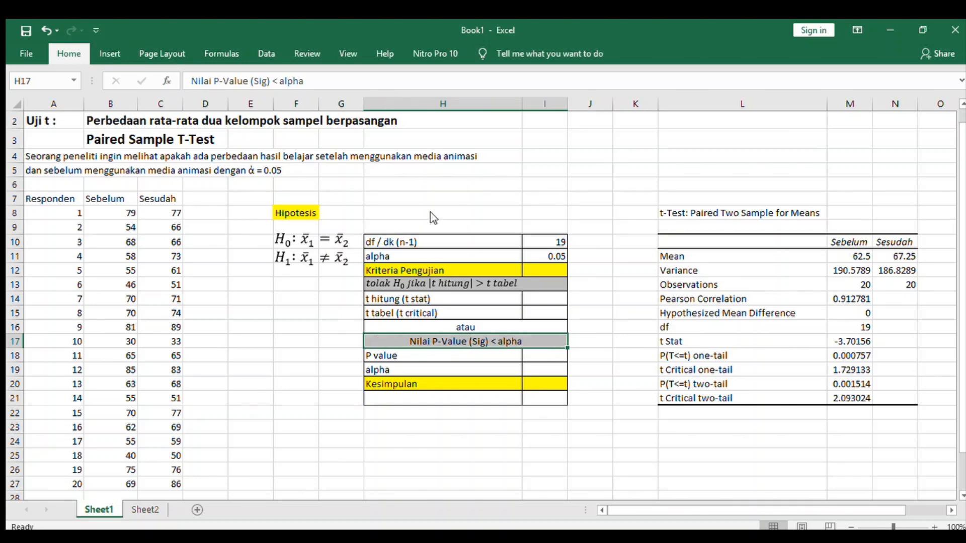
pyautogui.click(281, 103)
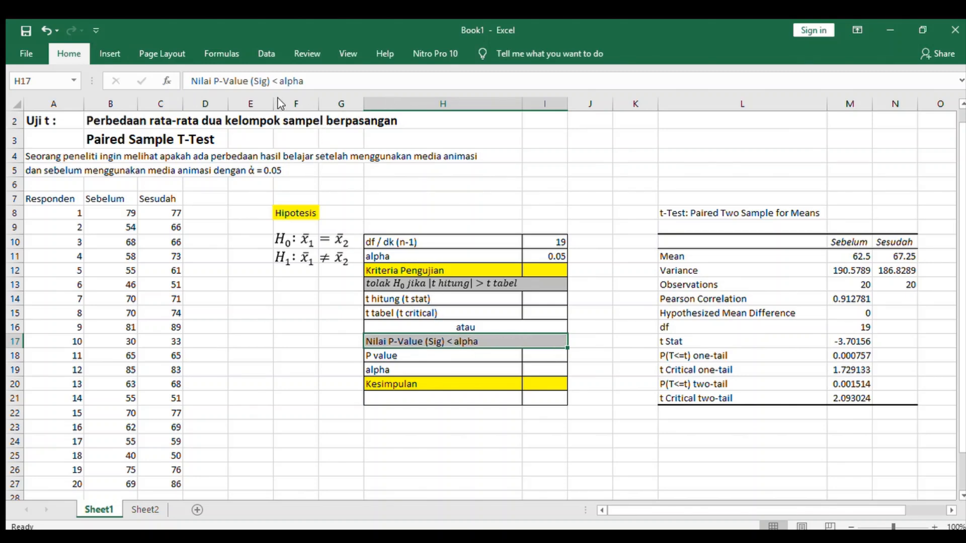
pyautogui.click(413, 458)
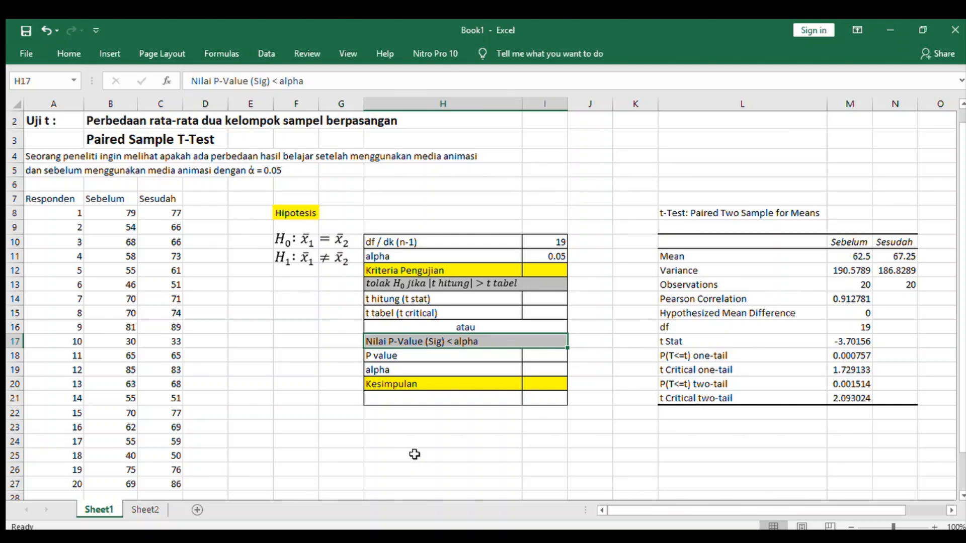
pyautogui.click(398, 464)
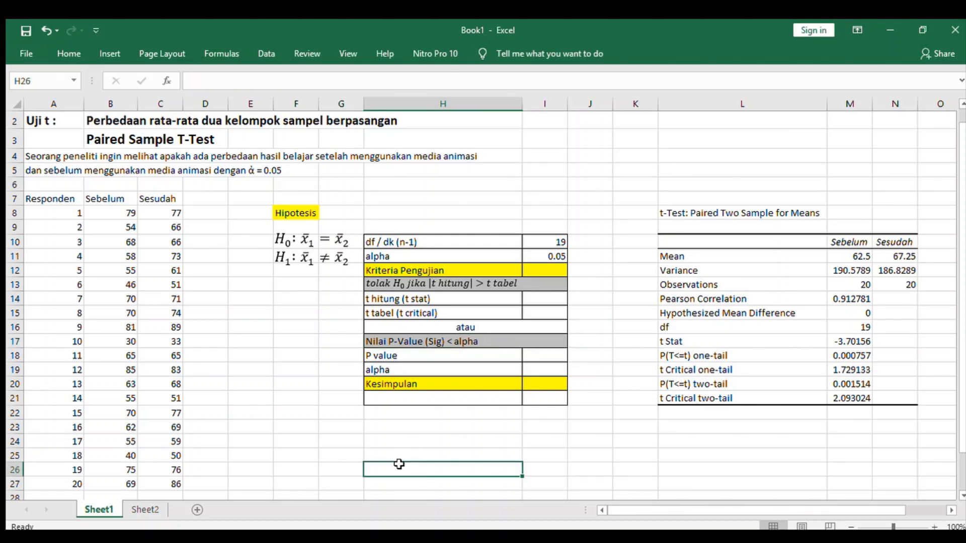
# Step: Enter =ABS(M17) in I14 to bring in the absolute t Stat as t hitung
pyautogui.click(540, 298)
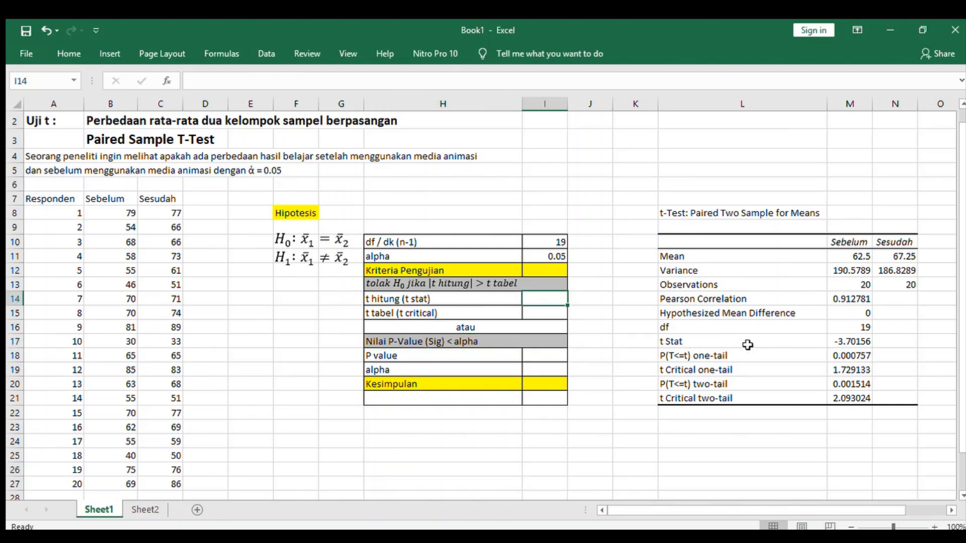
pyautogui.write('=')
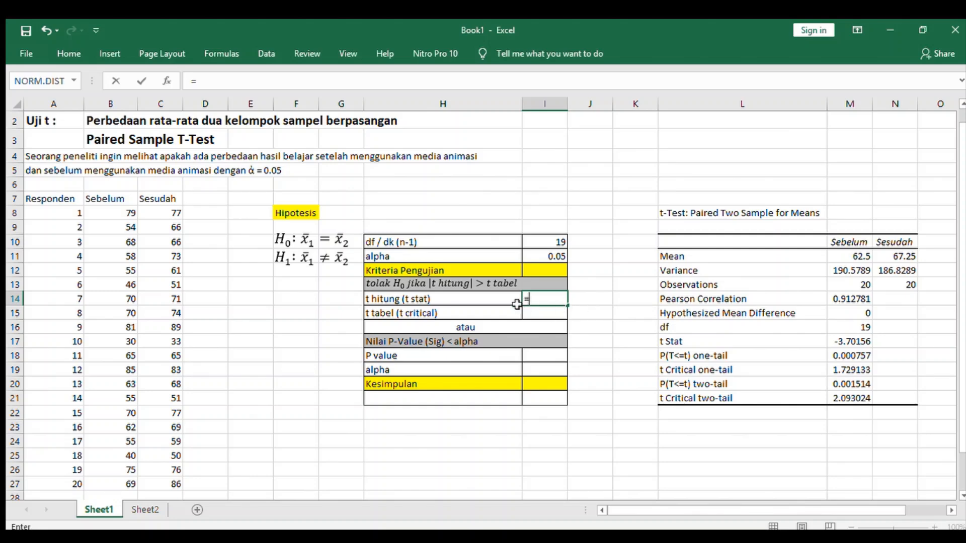
pyautogui.press('BackSpace')
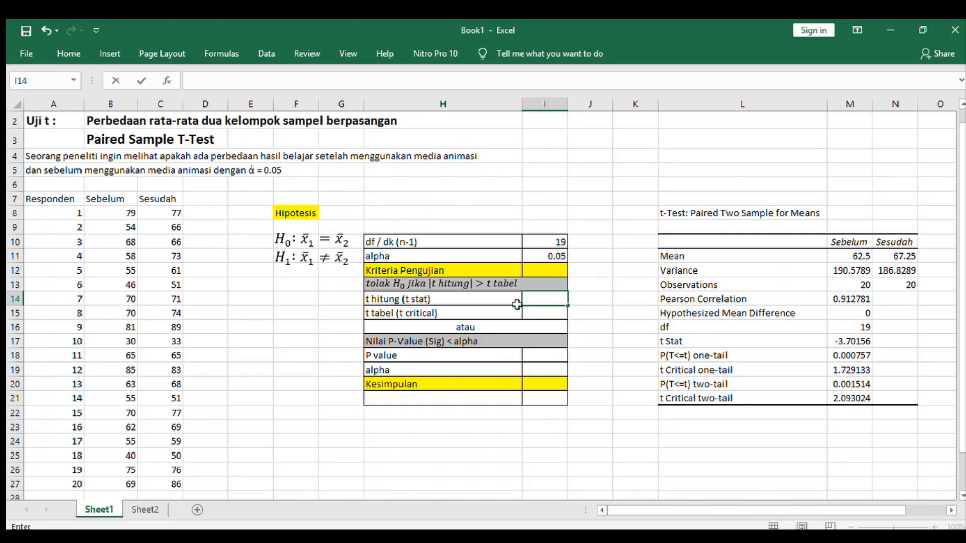
pyautogui.click(386, 302)
pyautogui.click(545, 299)
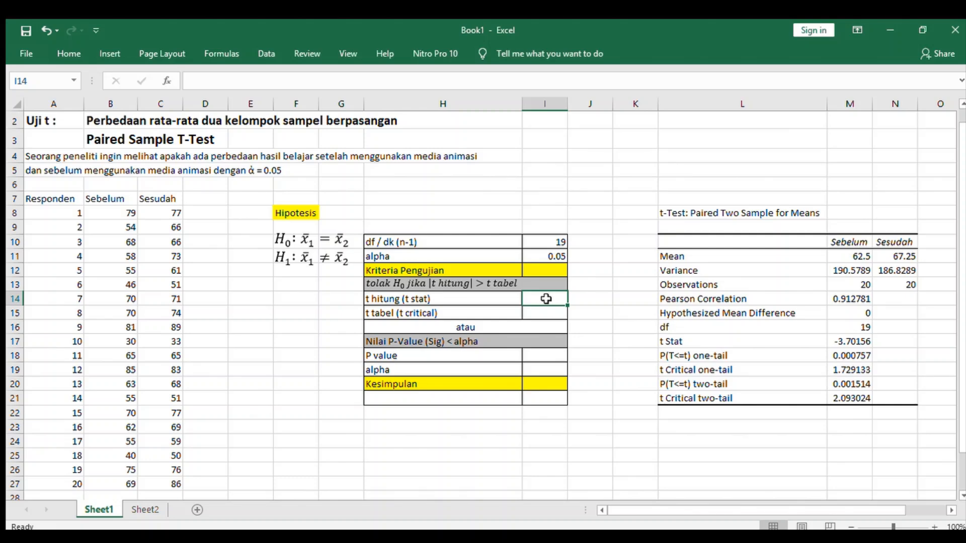
pyautogui.click(495, 298)
pyautogui.click(524, 298)
pyautogui.write('=abs')
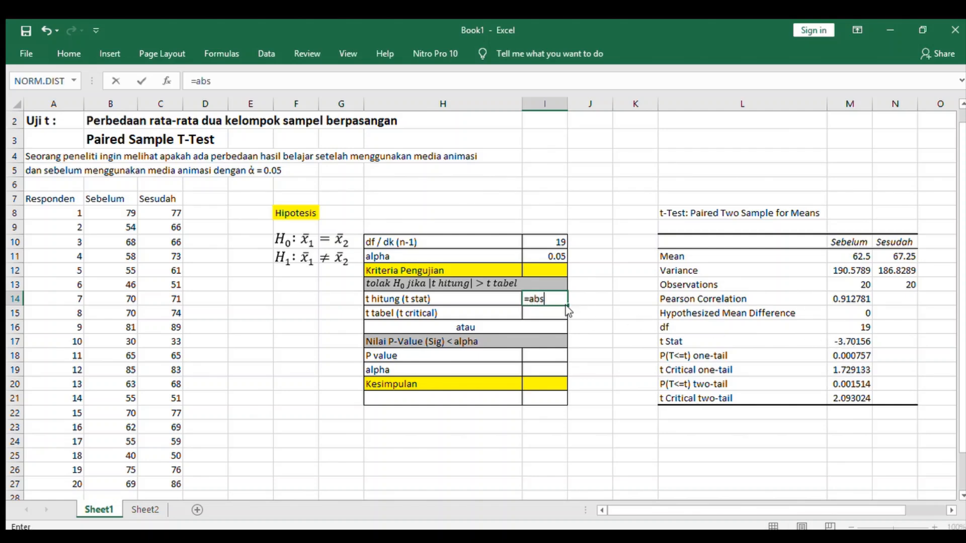
pyautogui.write('(')
pyautogui.click(859, 340)
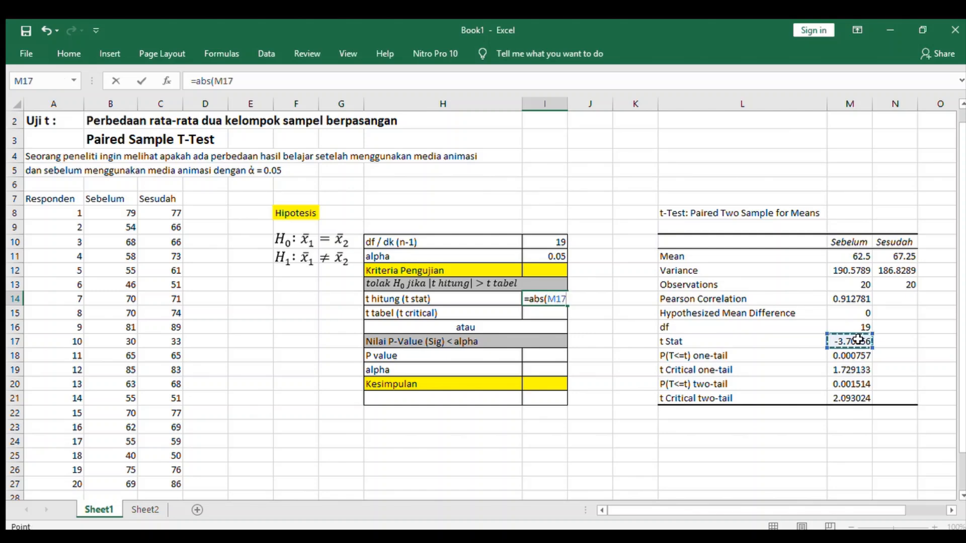
pyautogui.press('Return')
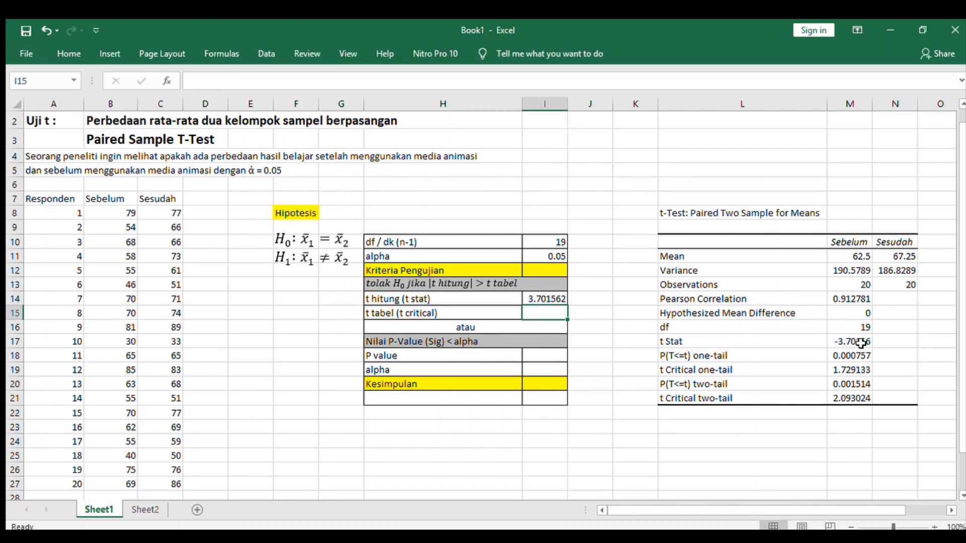
# Step: Enter =M21 in I15 to link t tabel to the two-tail t Critical value
pyautogui.click(408, 318)
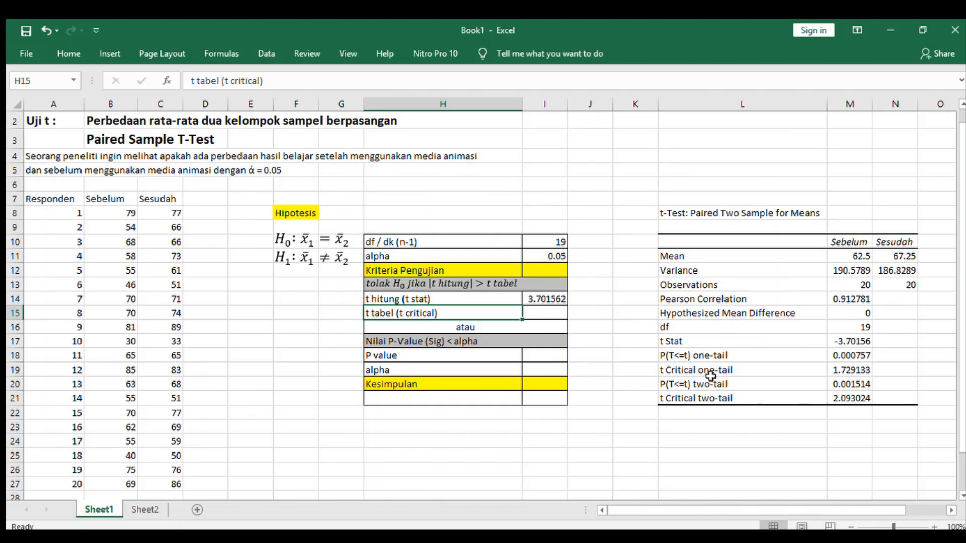
pyautogui.click(559, 315)
pyautogui.write('=')
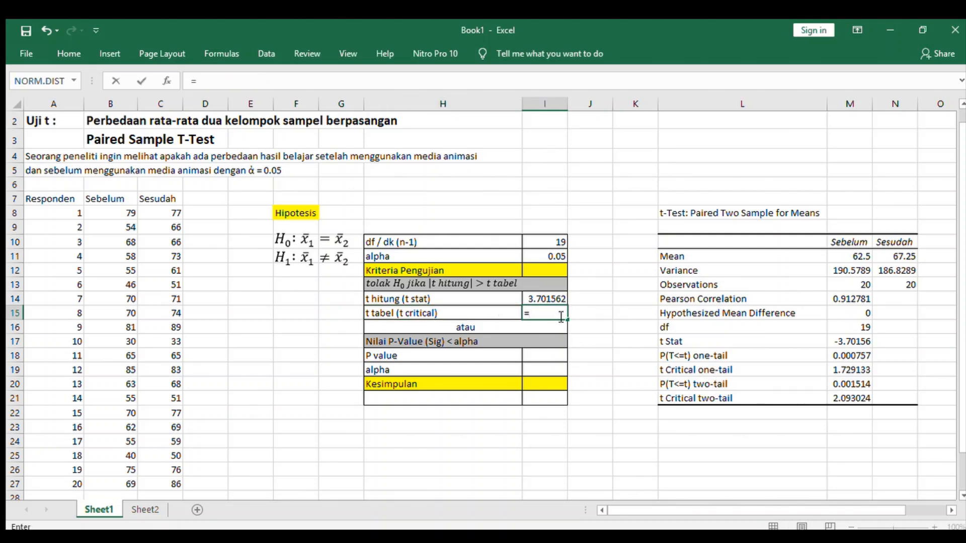
pyautogui.click(849, 399)
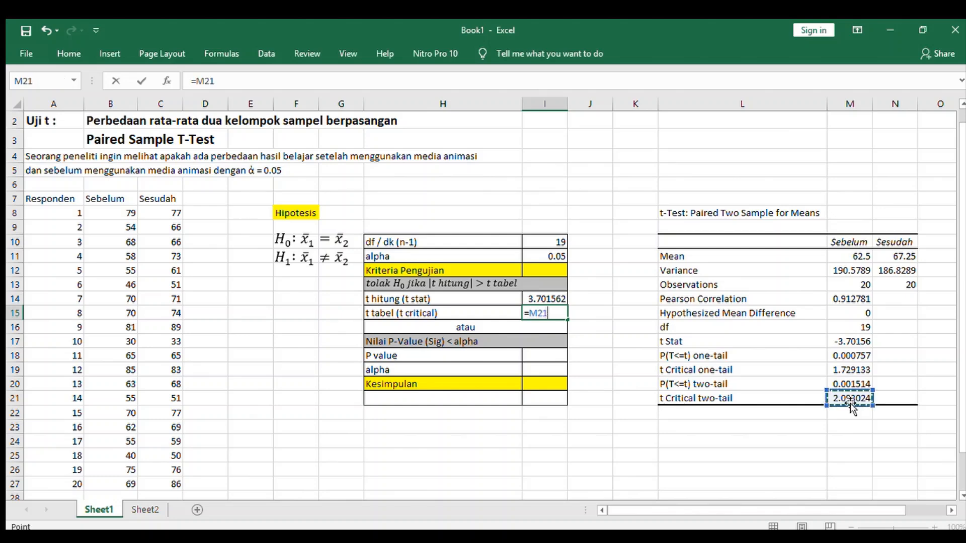
pyautogui.press('Return')
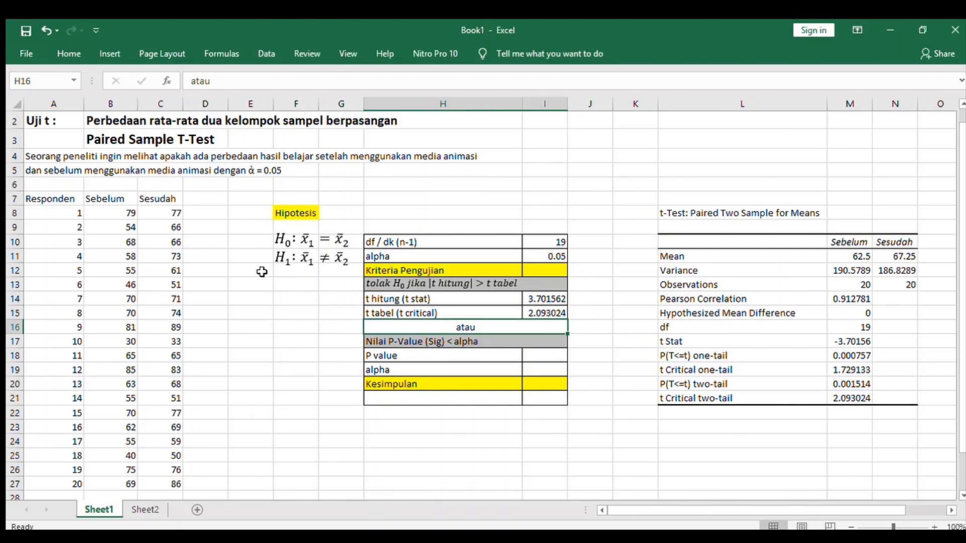
pyautogui.click(312, 267)
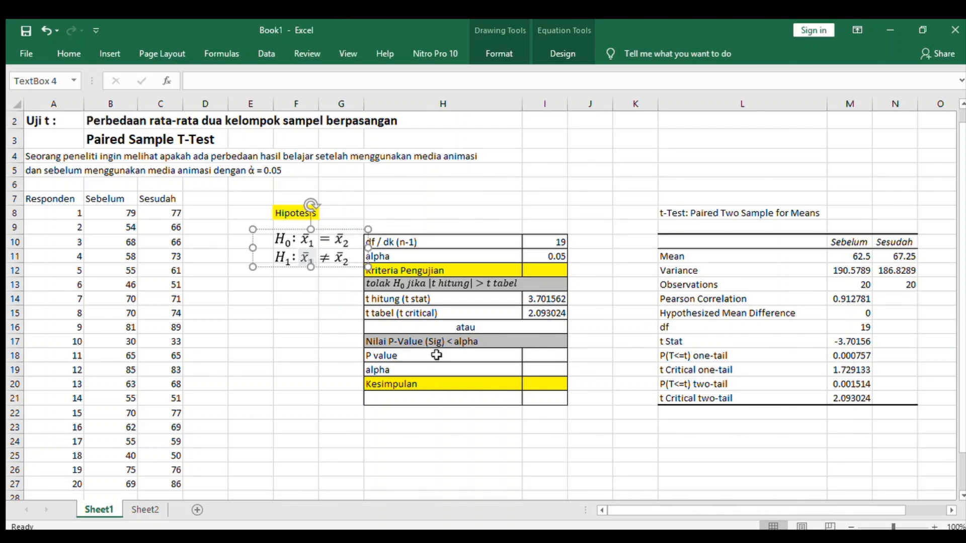
pyautogui.click(461, 411)
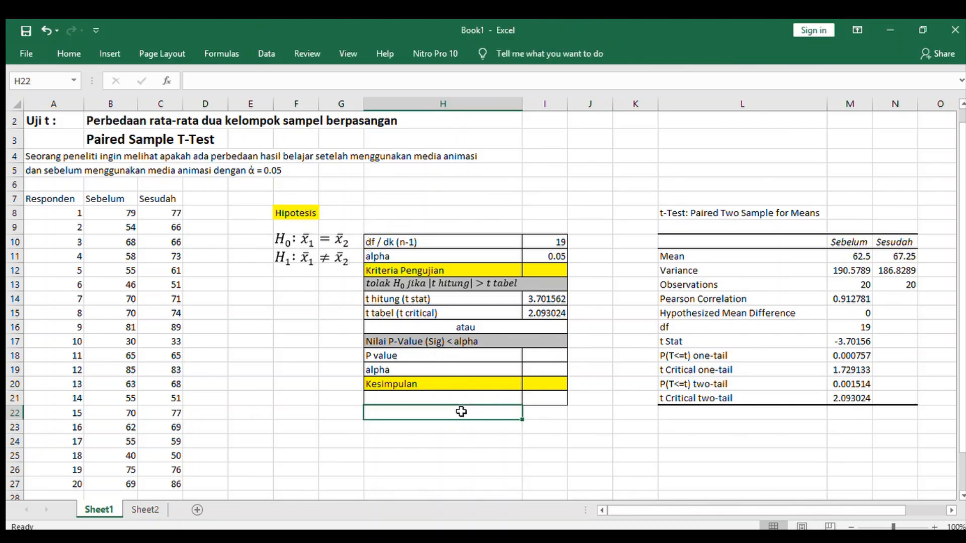
# Step: Enter =M20 in I18 to link the P value to the two-tail P(T<=t) result
pyautogui.click(406, 351)
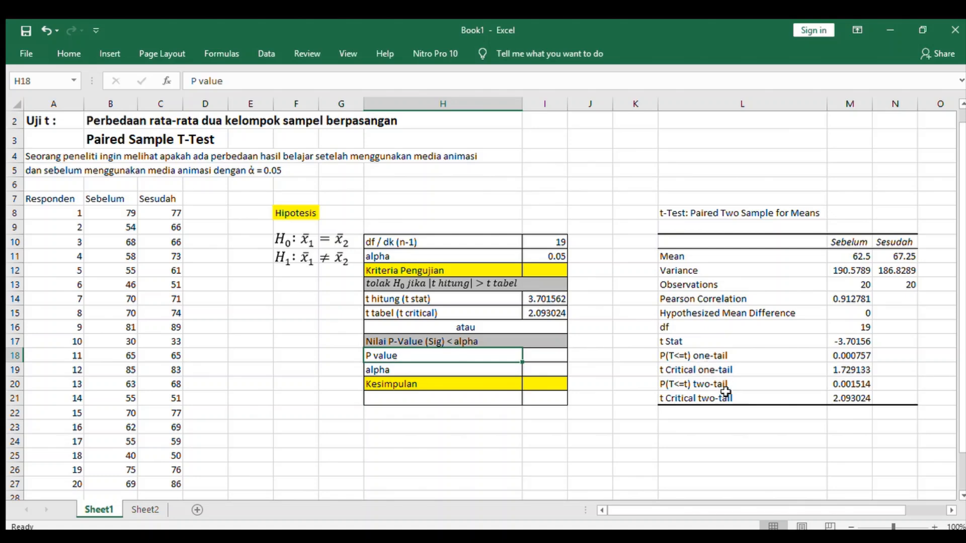
pyautogui.click(540, 357)
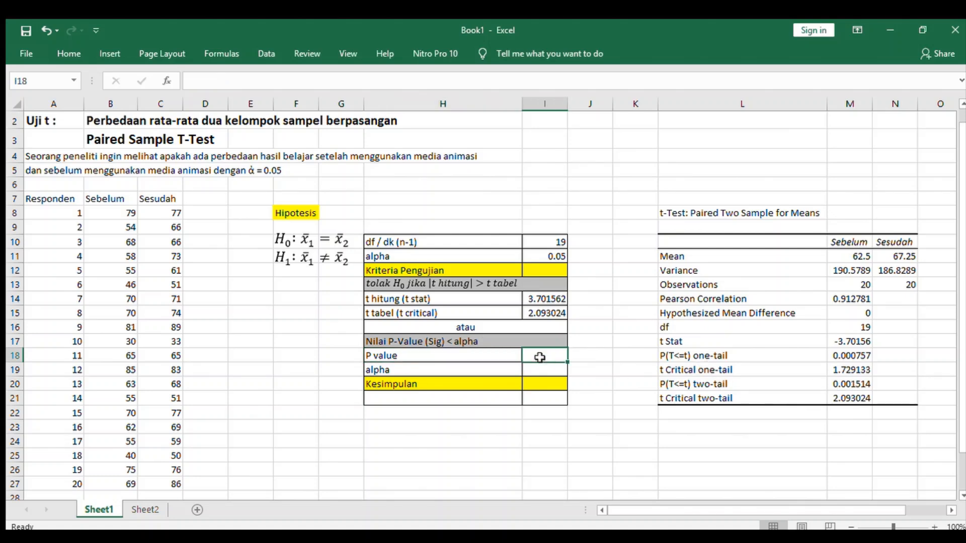
pyautogui.write('=')
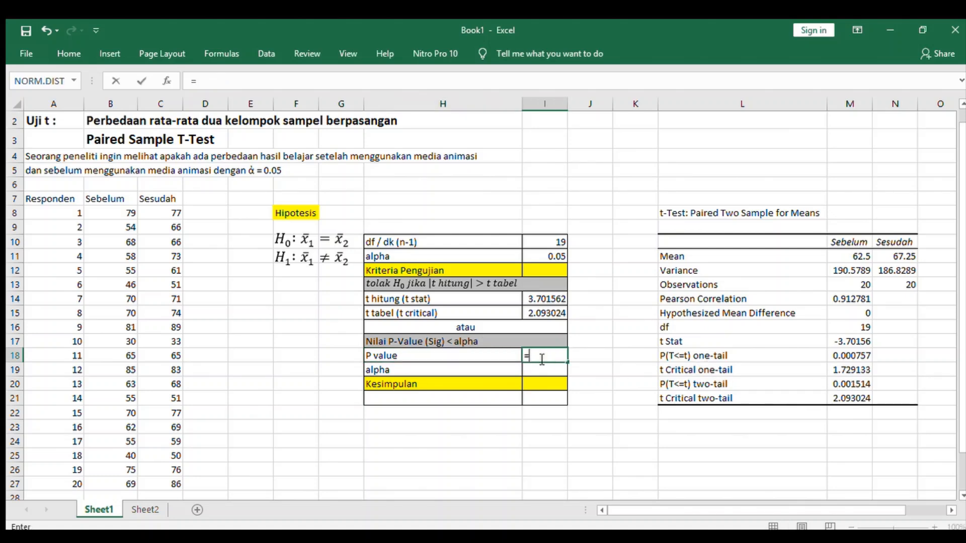
pyautogui.click(865, 385)
pyautogui.press('Return')
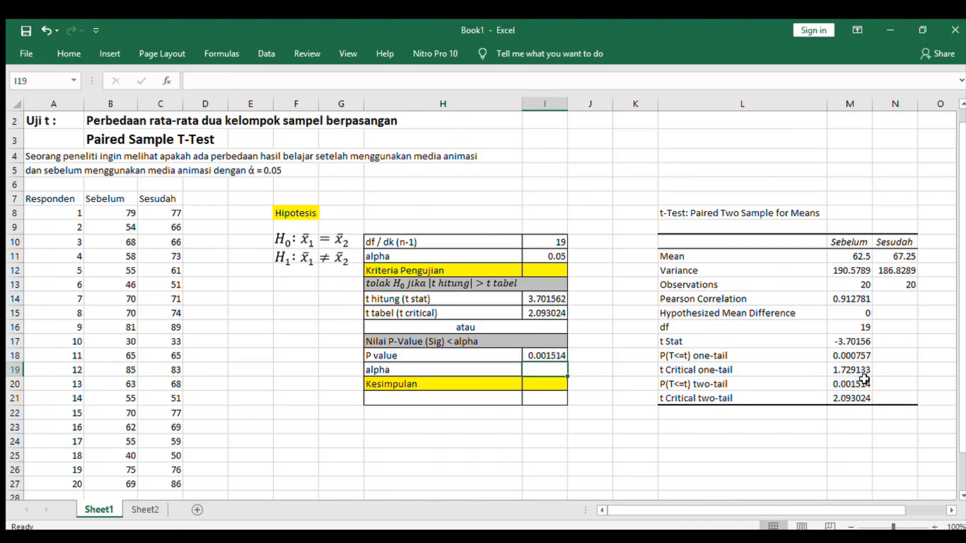
# Step: Enter =I11 in I19 to link the second alpha row to the alpha defined above
pyautogui.write('=')
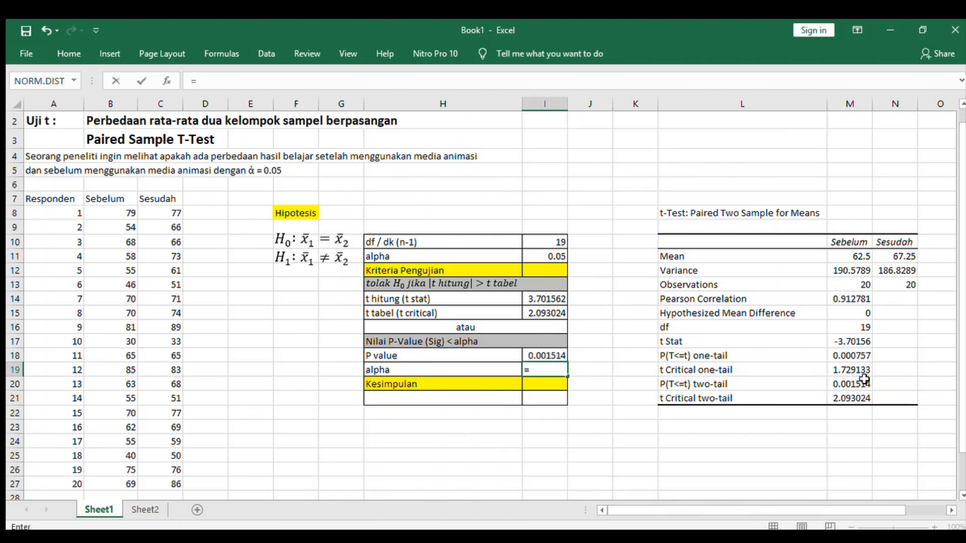
pyautogui.click(548, 261)
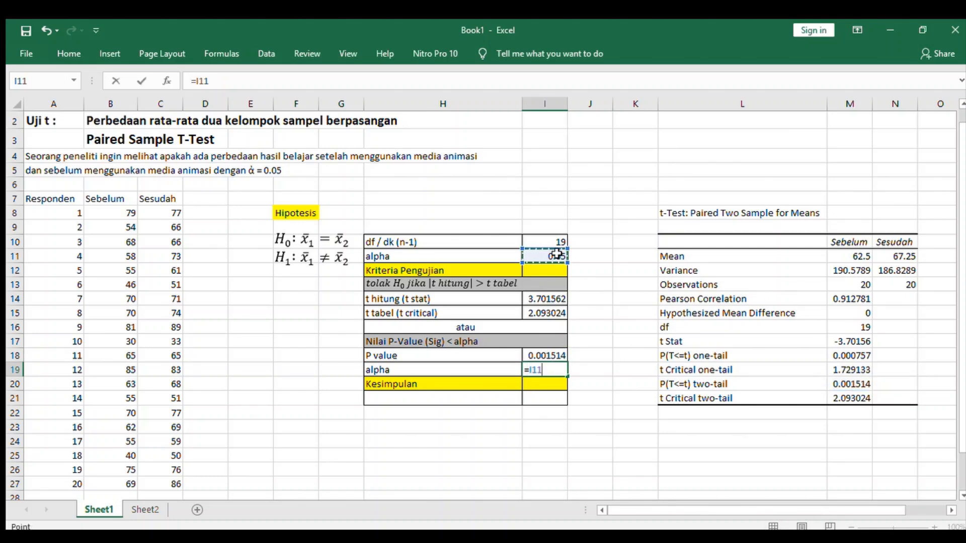
pyautogui.press('Return')
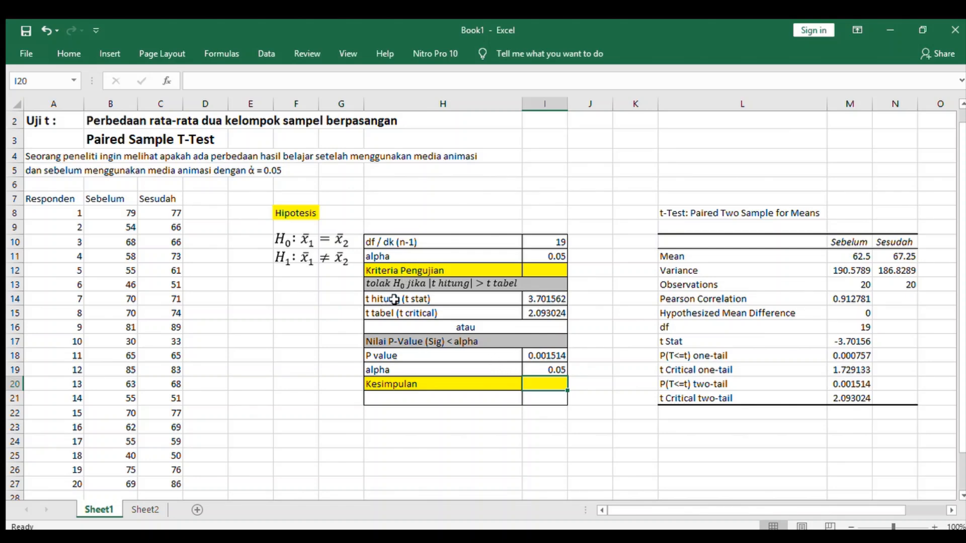
# Step: Compare t hitung with t tabel in I14:I15, and the Sebelum mean with the Sesudah mean in the t-test output
pyautogui.click(553, 314)
pyautogui.click(531, 301)
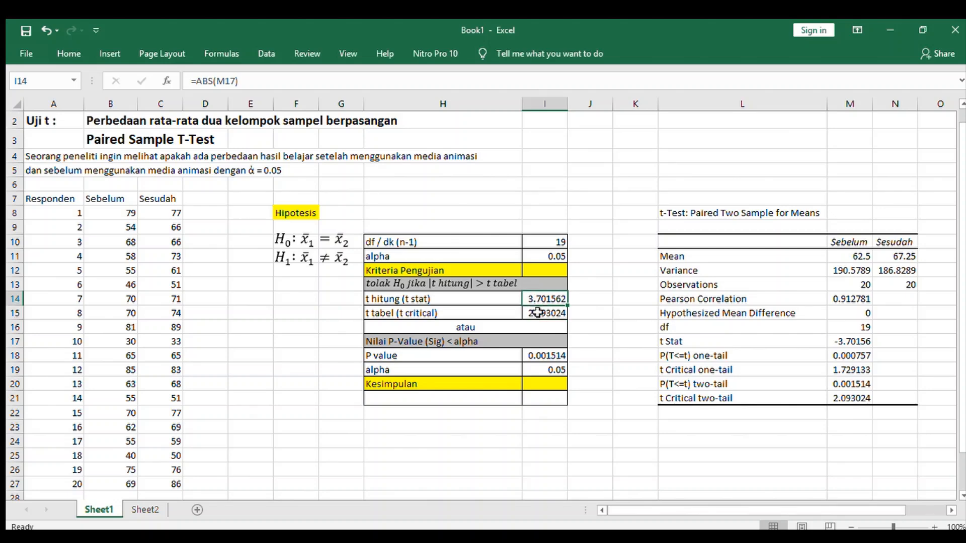
pyautogui.click(532, 312)
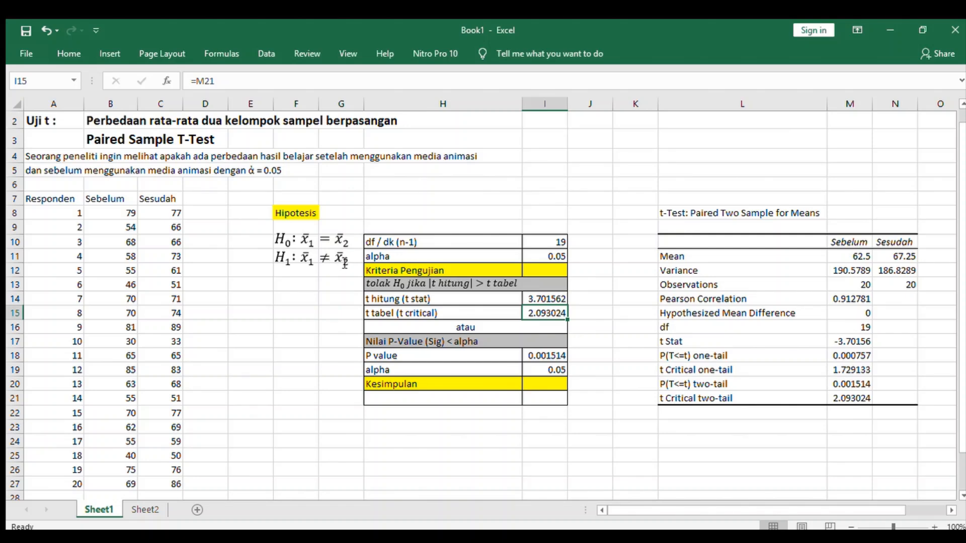
pyautogui.click(845, 266)
pyautogui.click(690, 255)
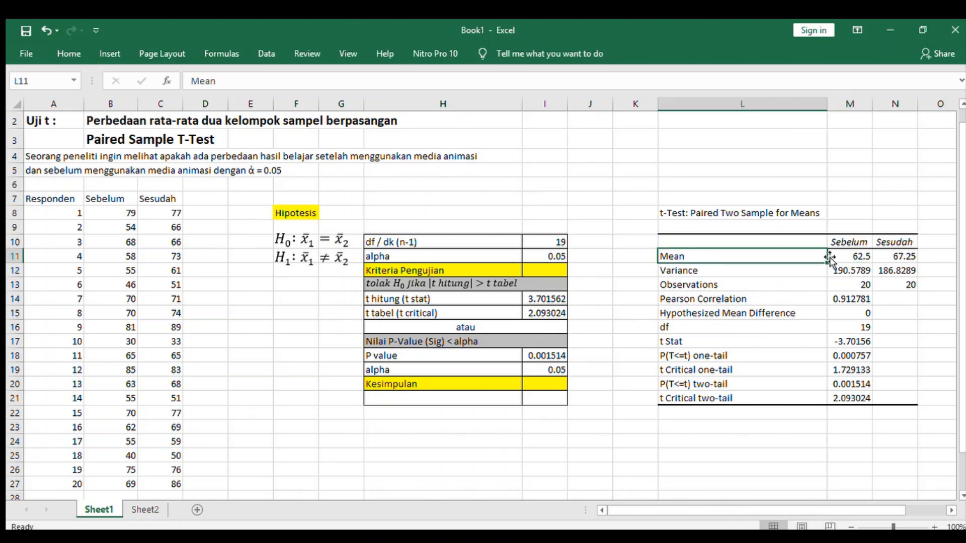
pyautogui.click(843, 257)
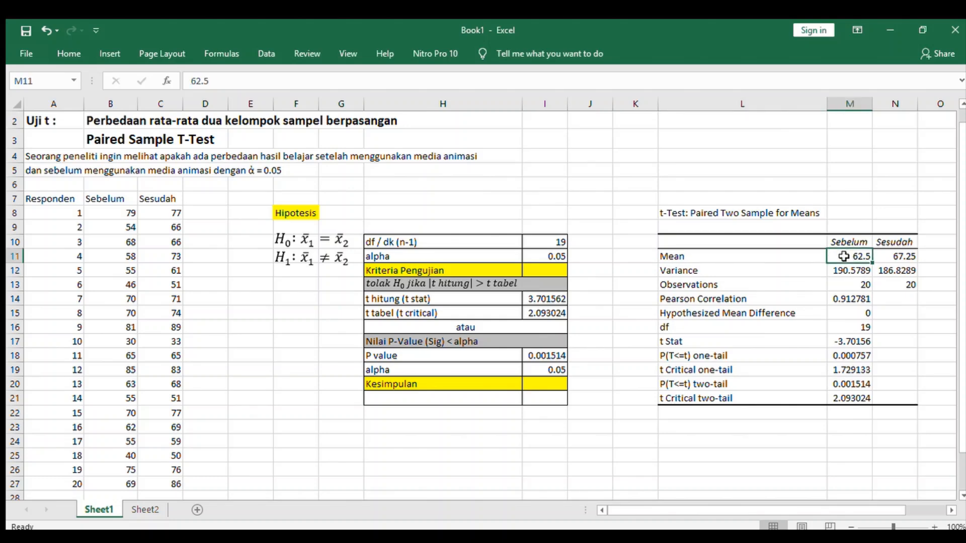
pyautogui.click(900, 256)
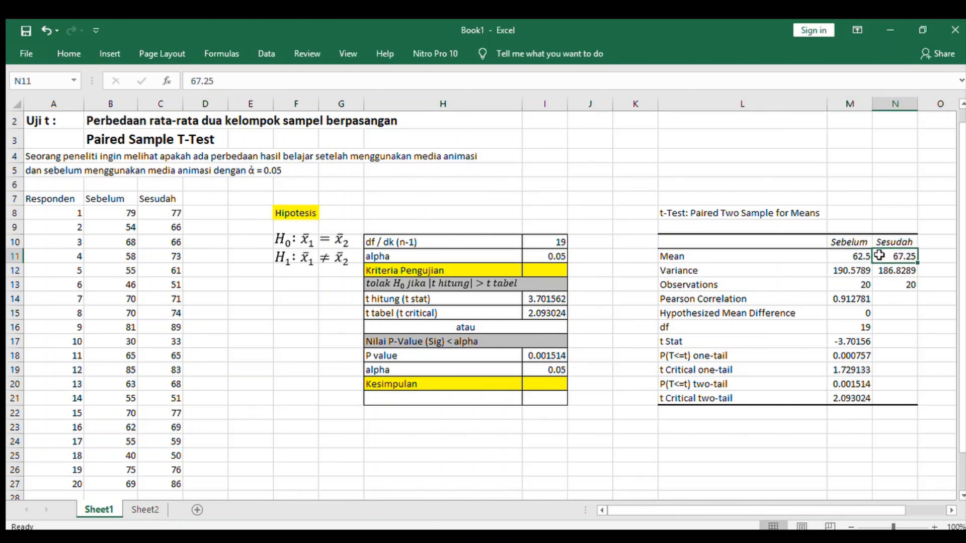
pyautogui.click(861, 258)
pyautogui.click(895, 258)
pyautogui.click(864, 257)
pyautogui.click(883, 256)
pyautogui.click(866, 257)
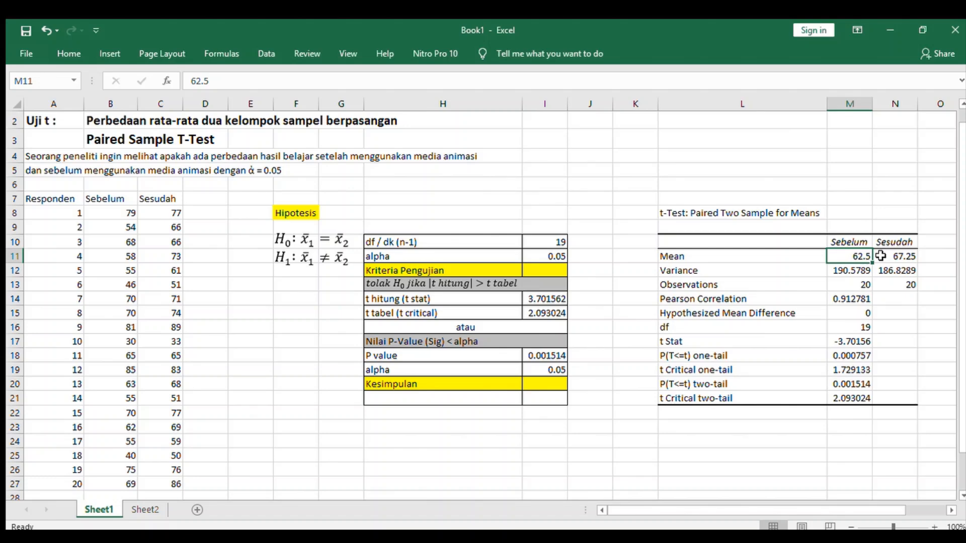
pyautogui.click(881, 256)
pyautogui.click(858, 256)
# Step: Review the research question, the Sebelum and Sesudah data, and both rejection criteria with their t and P-value rows
pyautogui.click(135, 170)
pyautogui.click(144, 158)
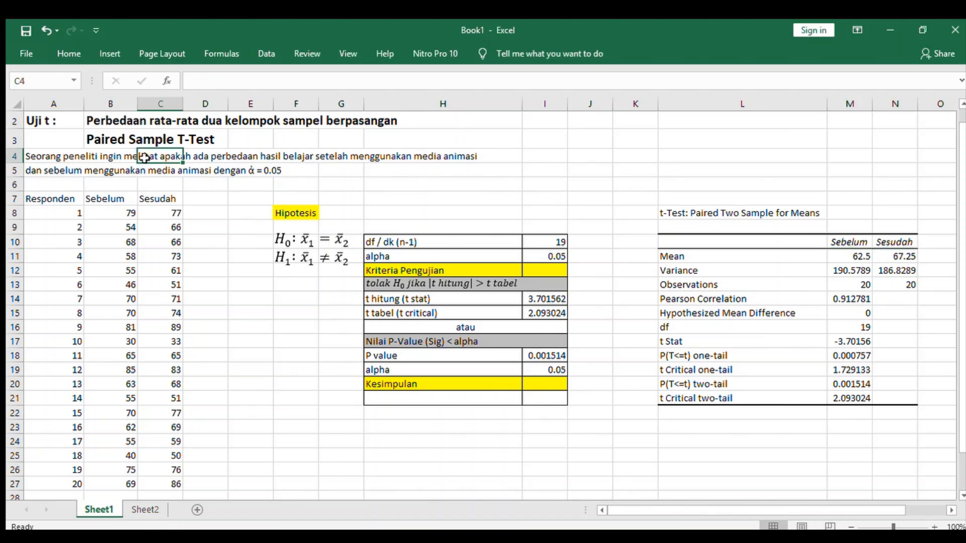
pyautogui.click(418, 159)
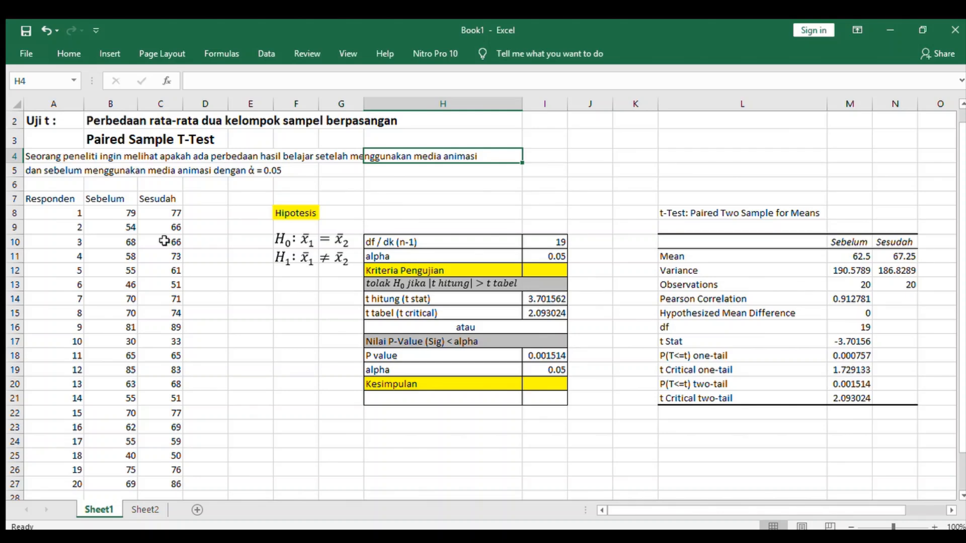
pyautogui.click(168, 215)
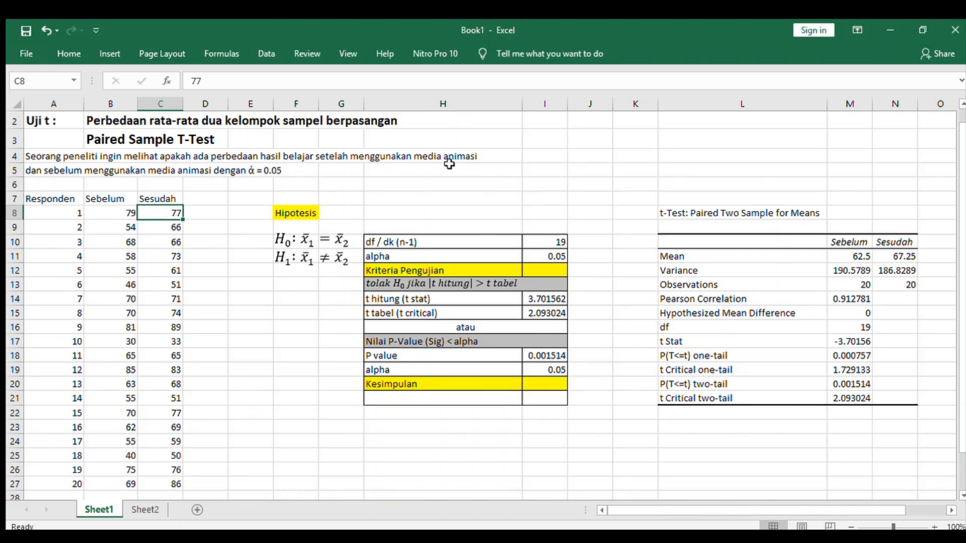
pyautogui.click(118, 214)
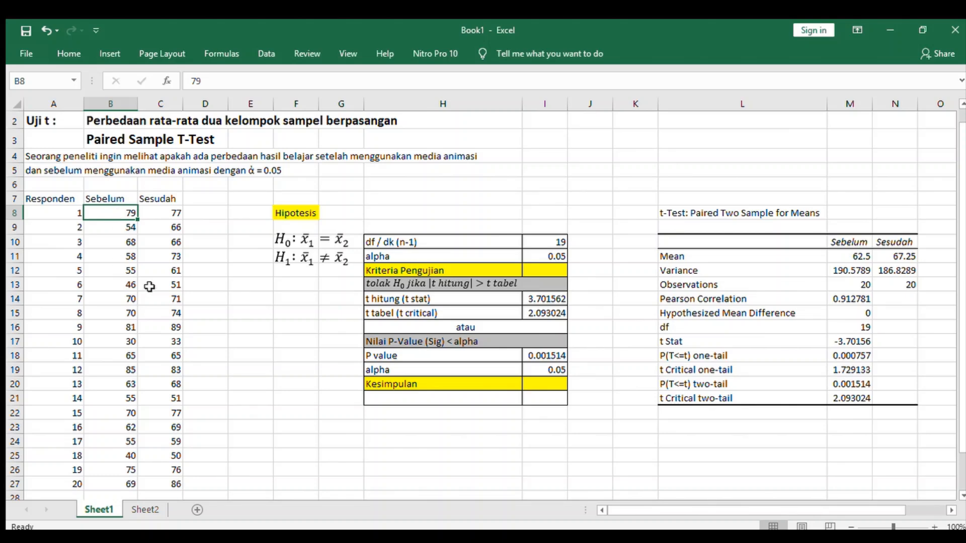
pyautogui.click(395, 285)
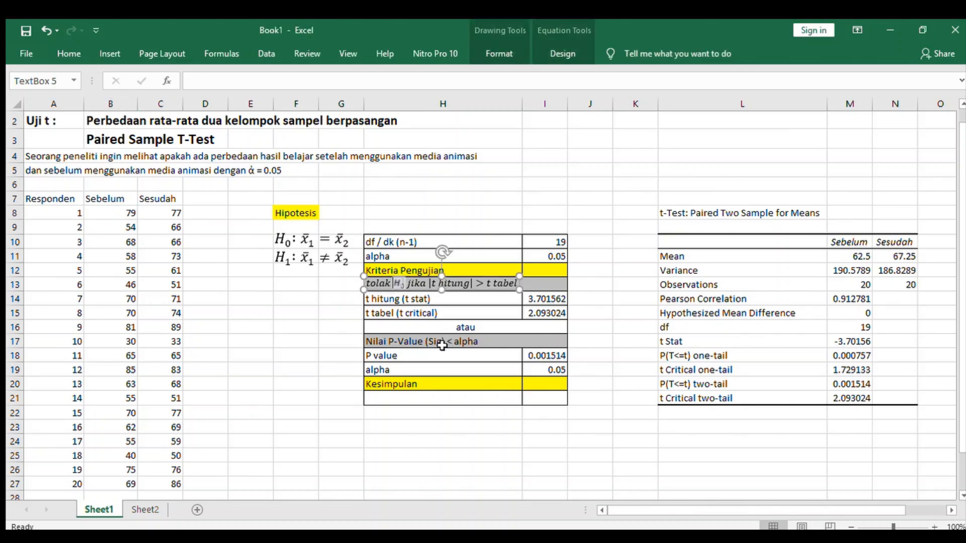
pyautogui.click(440, 342)
pyautogui.click(436, 356)
pyautogui.click(440, 370)
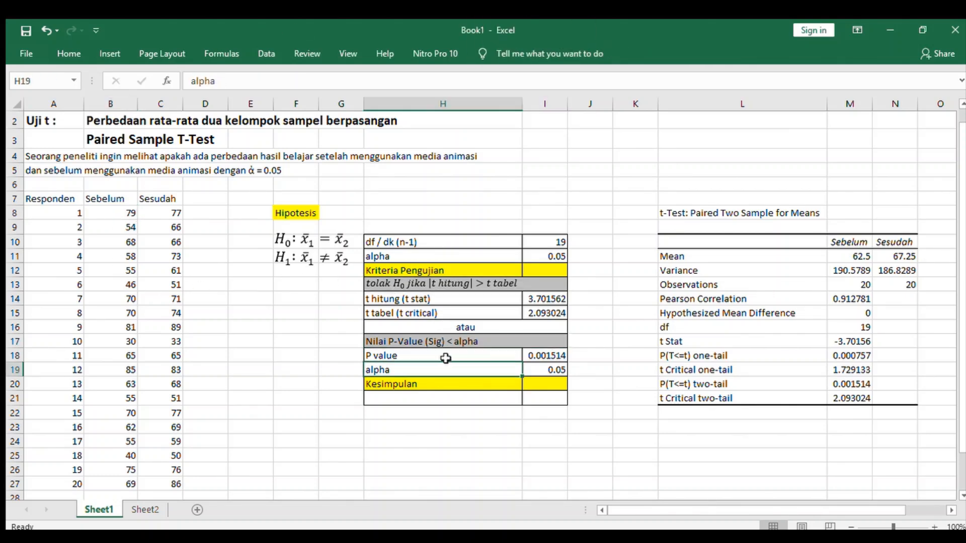
pyautogui.click(445, 357)
pyautogui.click(455, 302)
pyautogui.click(452, 313)
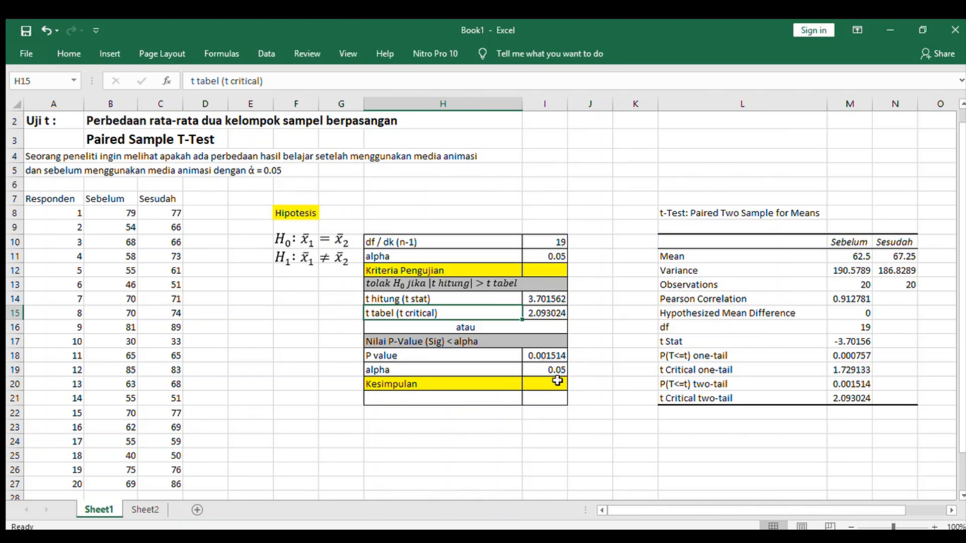
# Step: Enter the conclusion "Tolak H0" in H21 under Kesimpulan
pyautogui.click(498, 398)
pyautogui.write('Tolak H0')
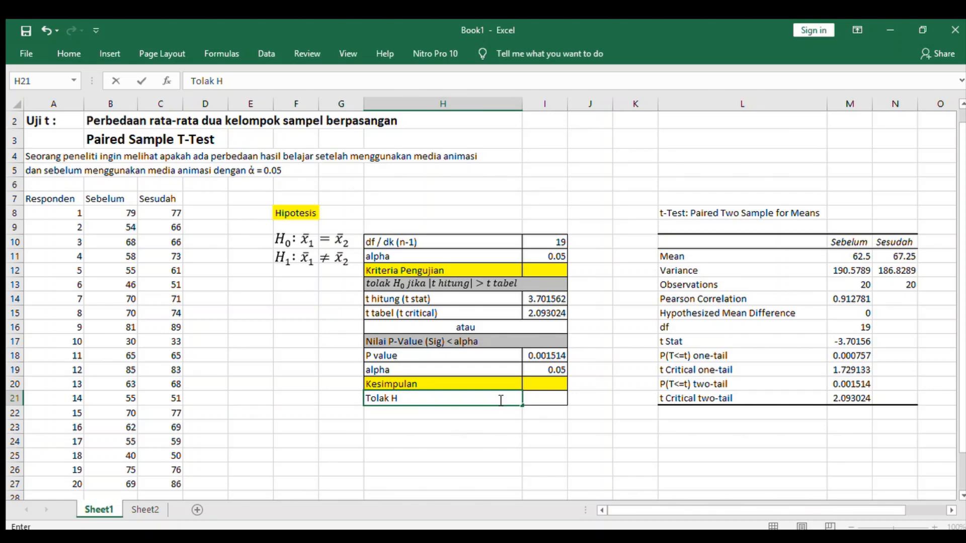
pyautogui.click(455, 436)
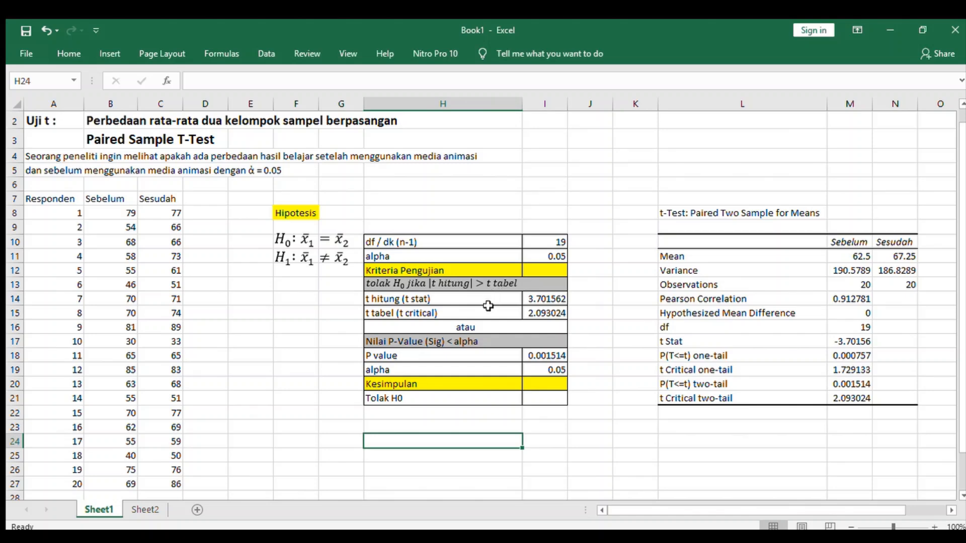
# Step: Examine the t-test output rows, from Mean and Pearson Correlation through df, t Stat and the one-tail results
pyautogui.click(494, 374)
pyautogui.click(493, 383)
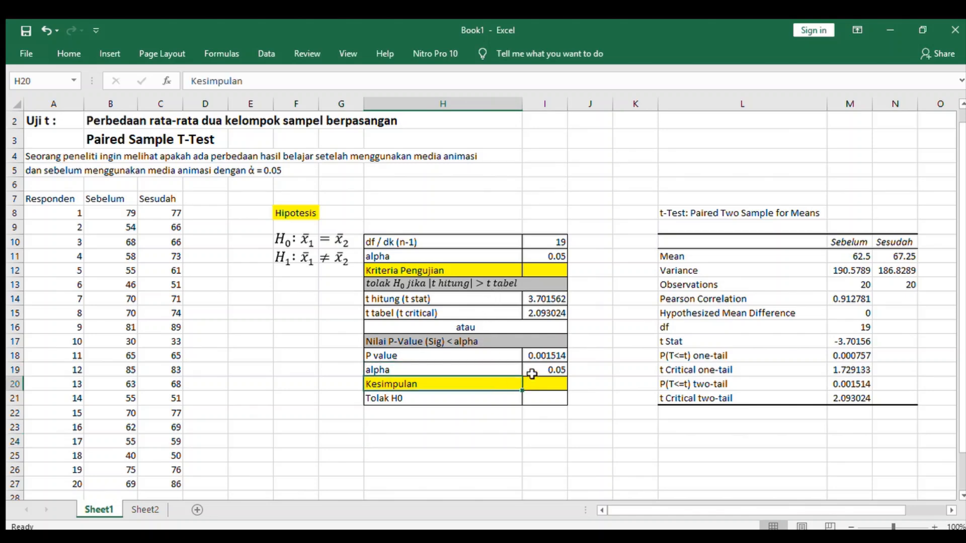
pyautogui.click(802, 269)
pyautogui.click(798, 255)
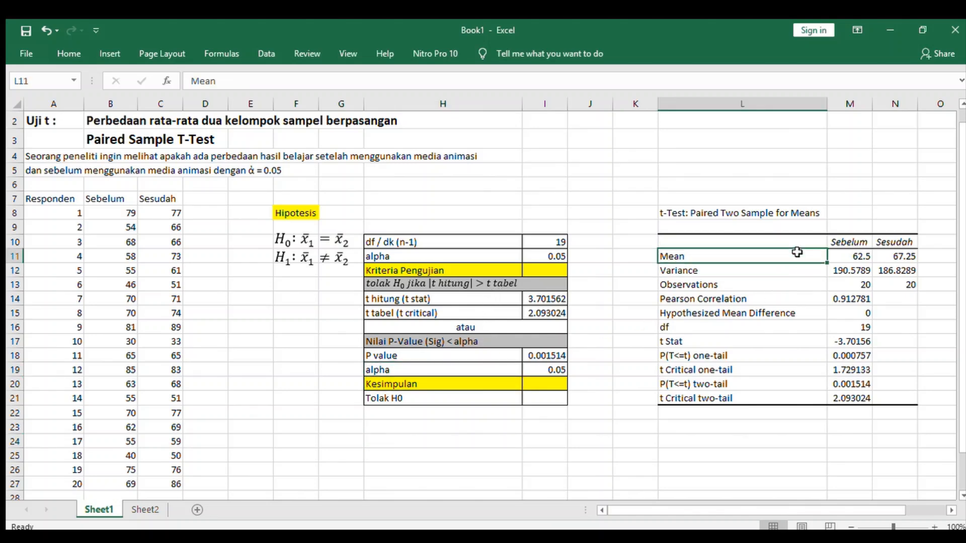
pyautogui.click(721, 298)
pyautogui.click(726, 313)
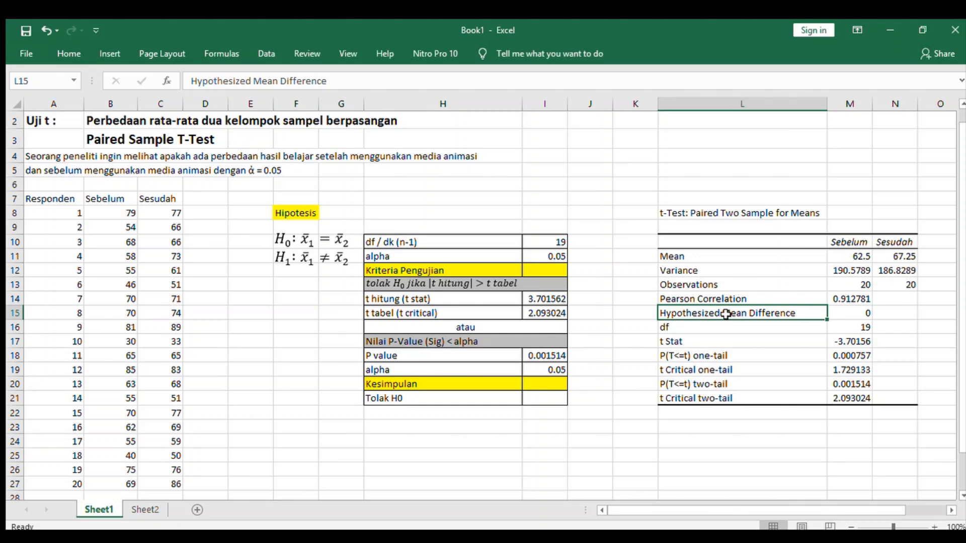
pyautogui.click(718, 342)
pyautogui.click(716, 355)
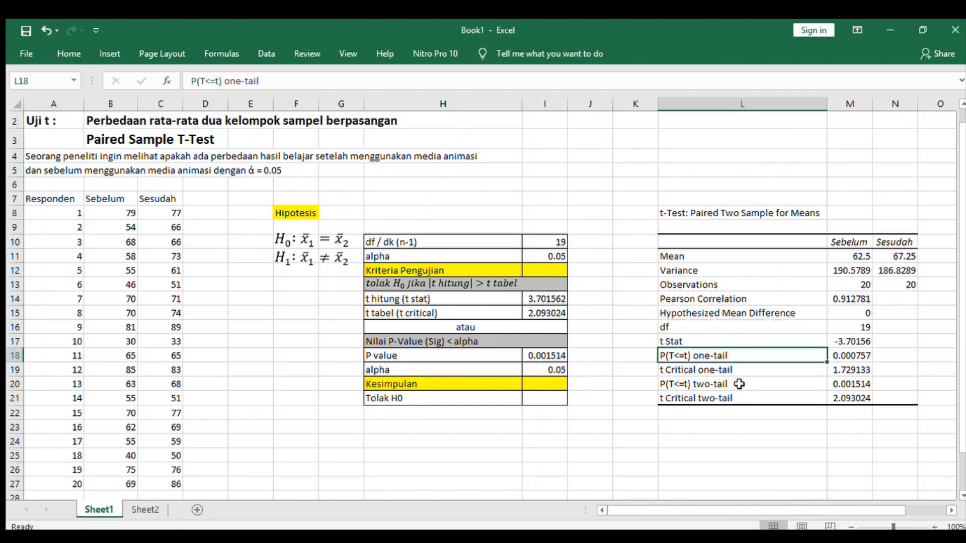
pyautogui.click(757, 372)
pyautogui.click(758, 342)
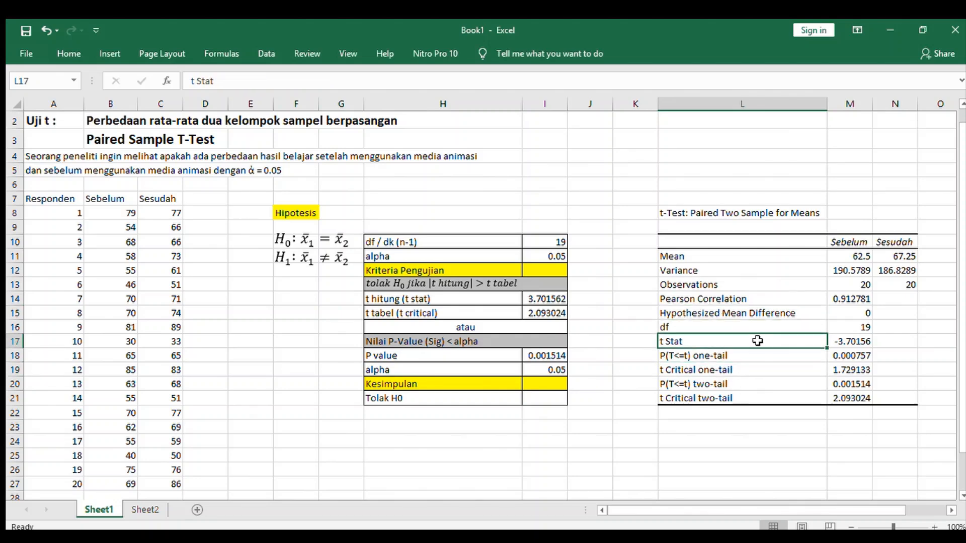
pyautogui.click(763, 327)
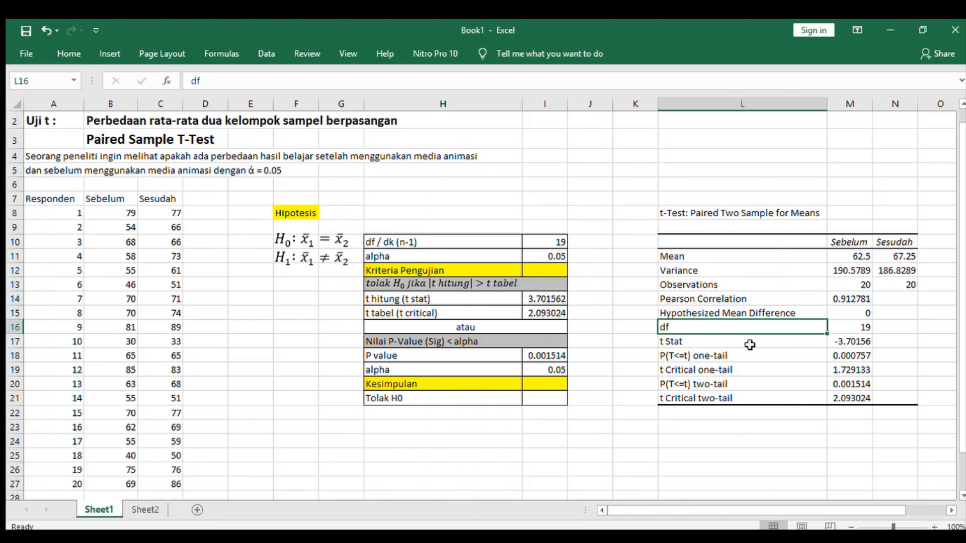
pyautogui.click(750, 344)
pyautogui.click(749, 356)
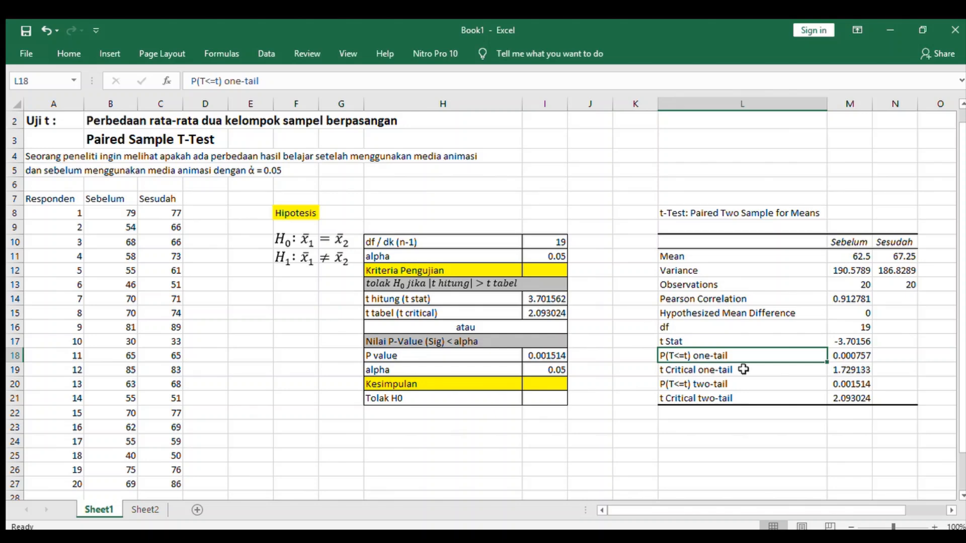
pyautogui.click(711, 374)
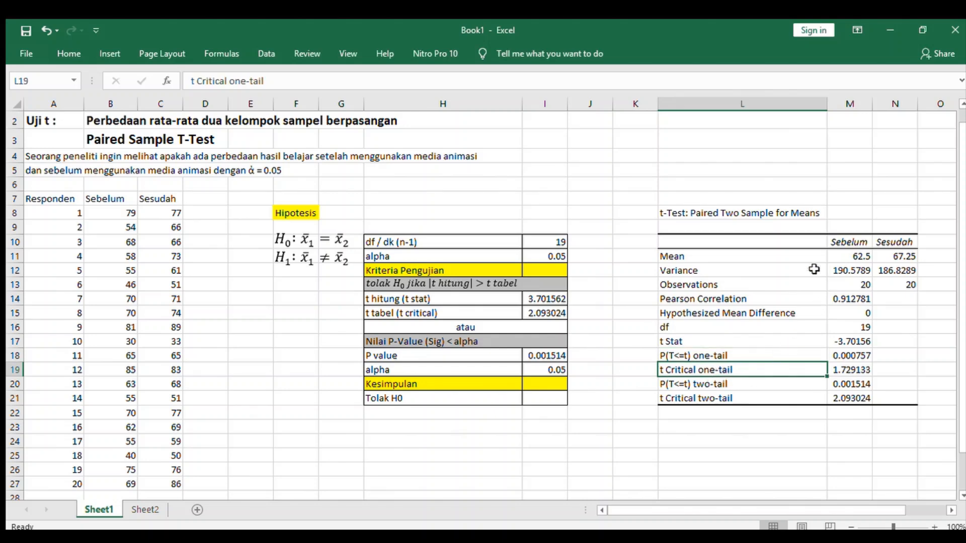
pyautogui.click(693, 428)
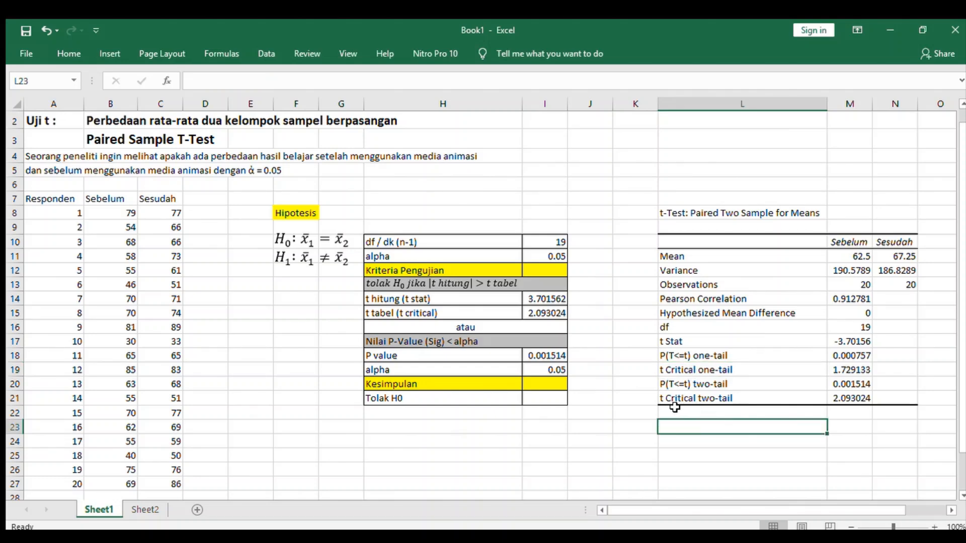
# Step: Inspect the t Critical two-tail and df values in the output, and open the t distribution table on Sheet2
pyautogui.click(688, 398)
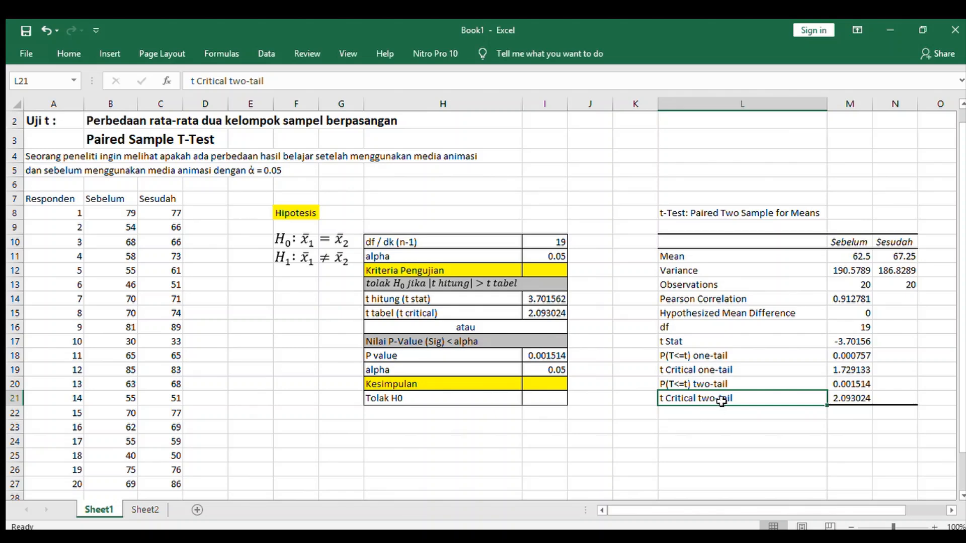
pyautogui.click(852, 401)
pyautogui.click(802, 398)
pyautogui.click(847, 397)
pyautogui.click(745, 329)
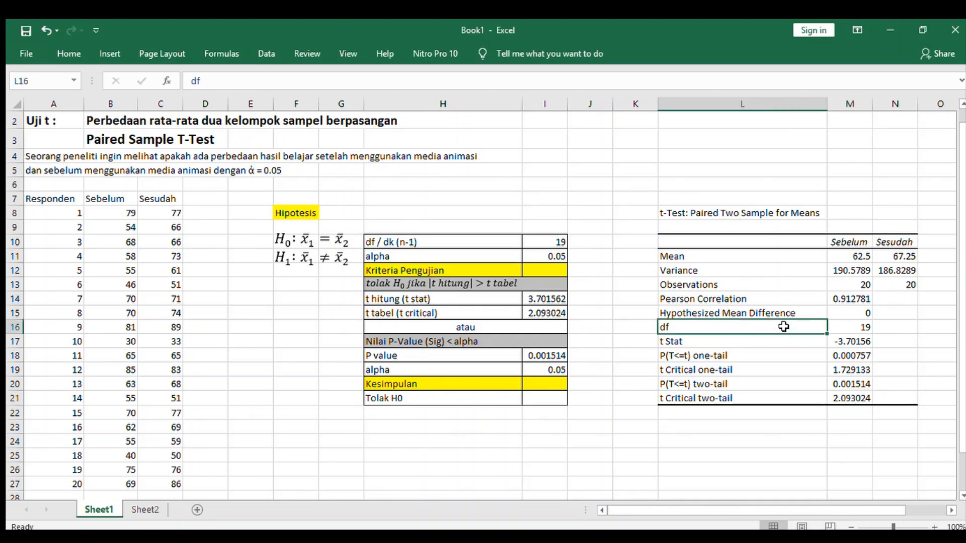
pyautogui.click(858, 326)
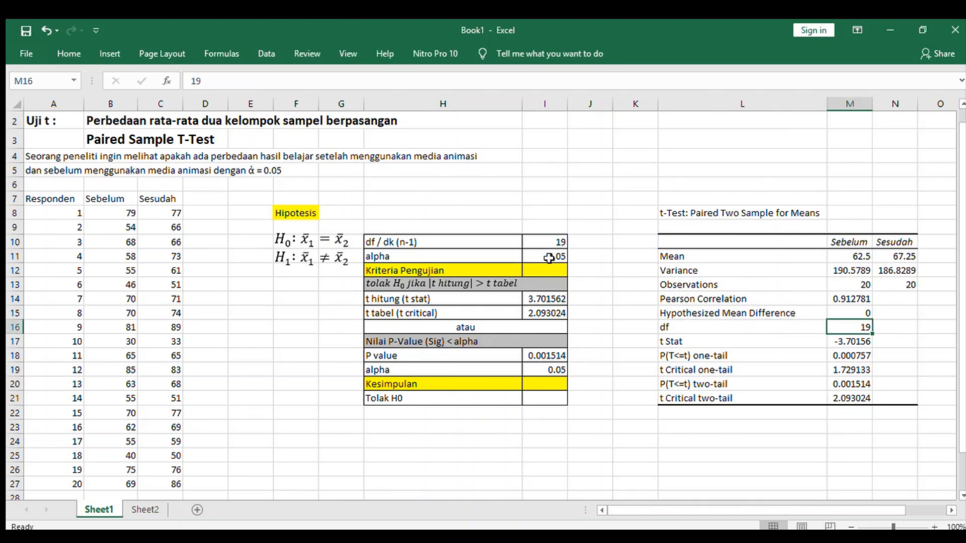
pyautogui.click(149, 501)
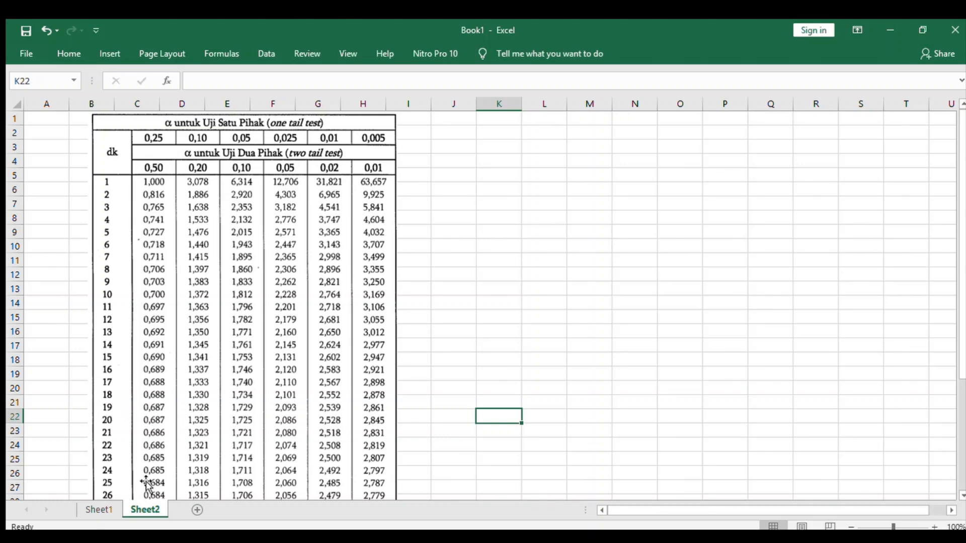
# Step: Return to Sheet1 and examine the t Critical two-tail value in the t-test output
pyautogui.click(99, 509)
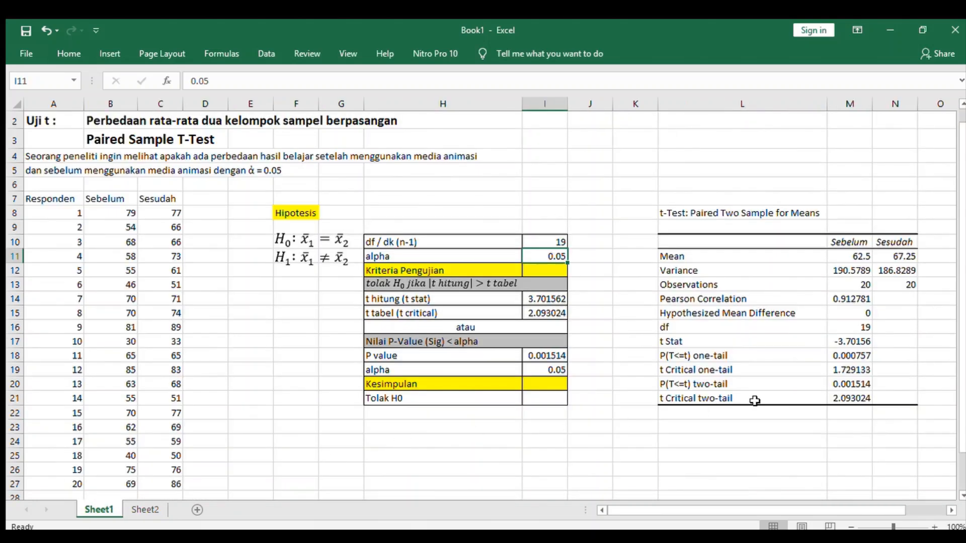
pyautogui.click(861, 400)
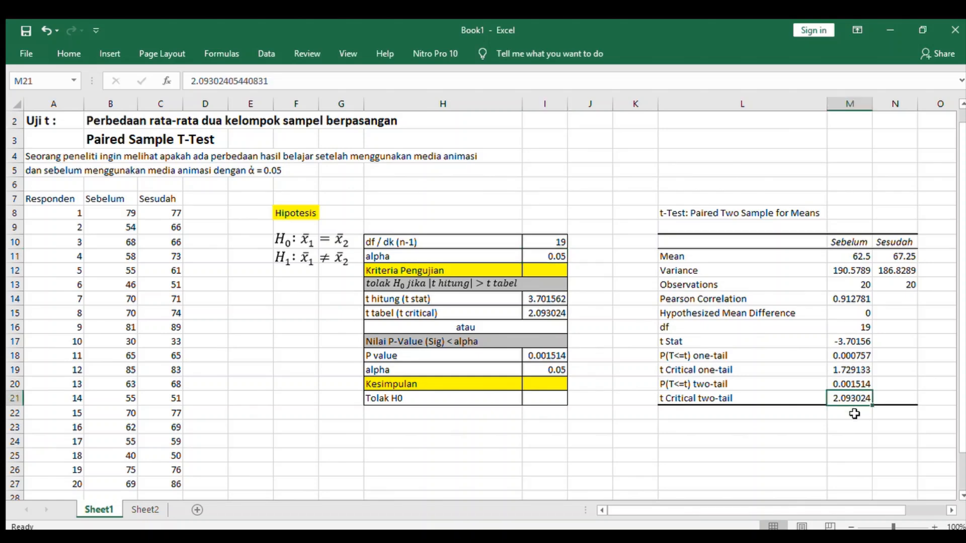
pyautogui.click(853, 413)
pyautogui.click(855, 396)
pyautogui.click(792, 397)
pyautogui.click(846, 399)
pyautogui.click(320, 302)
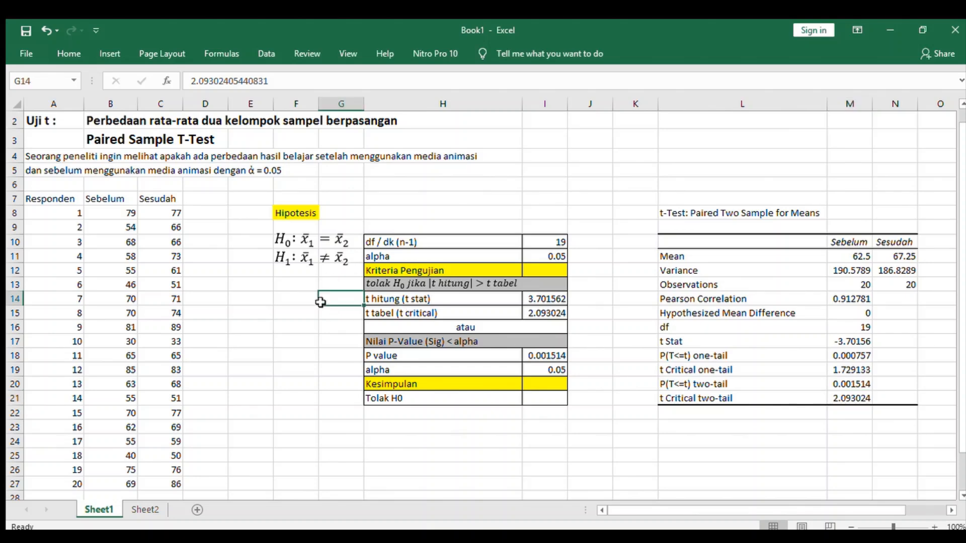
pyautogui.click(280, 306)
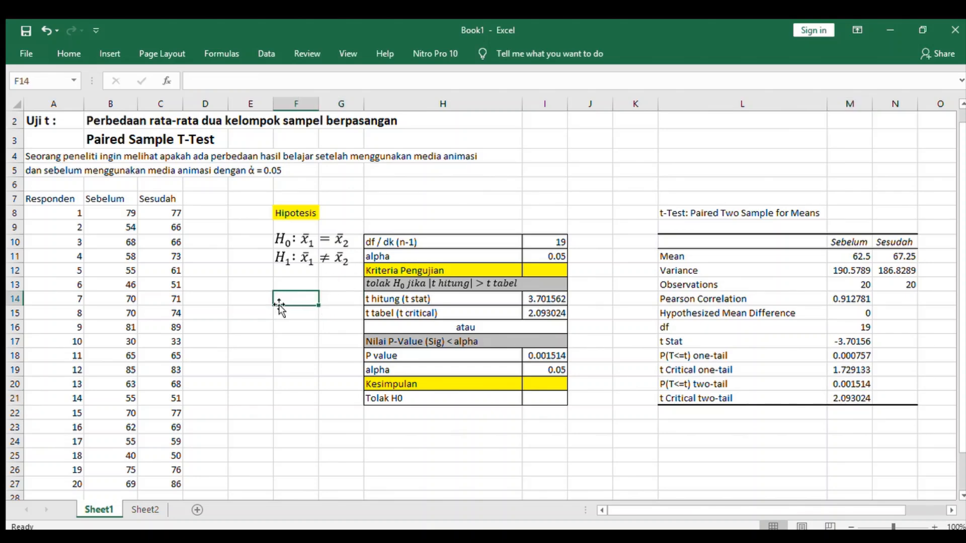
pyautogui.click(346, 293)
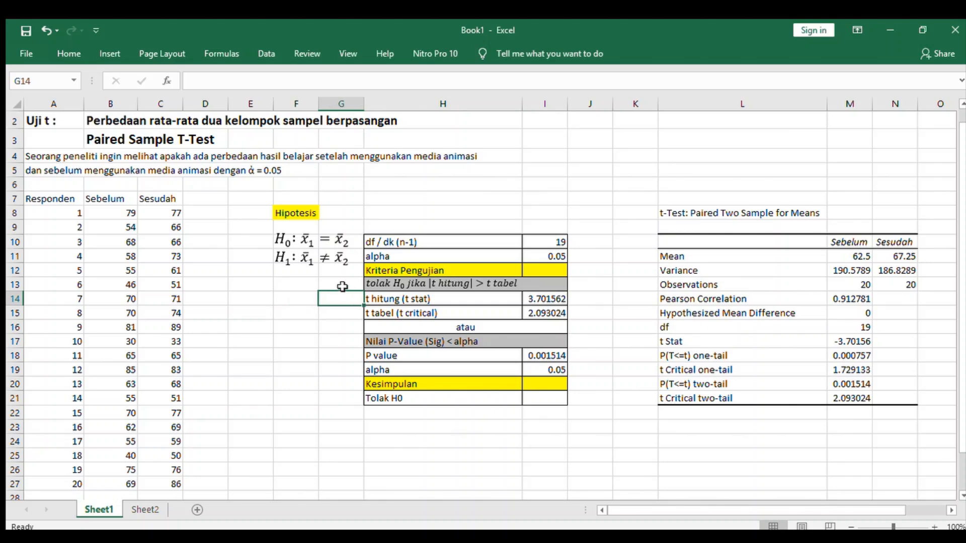
pyautogui.click(344, 285)
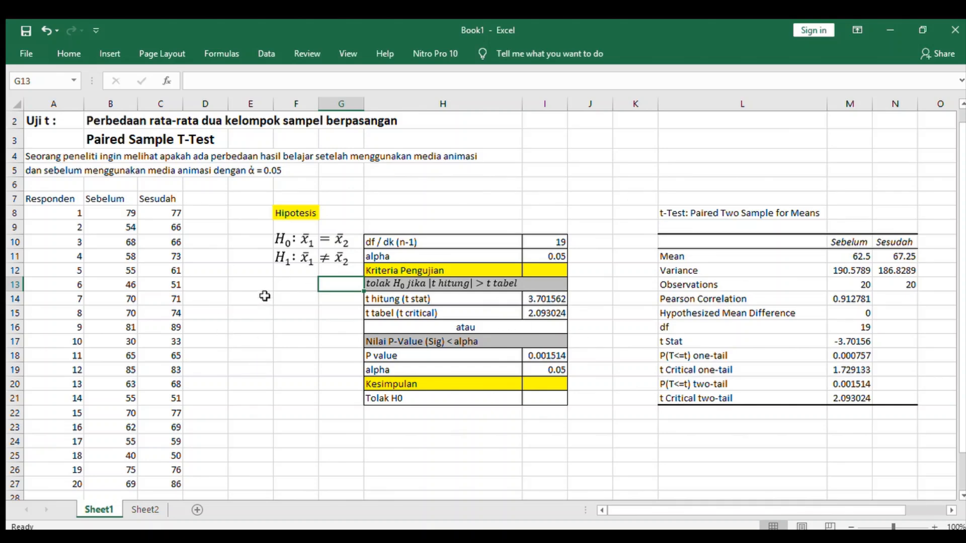
pyautogui.click(281, 261)
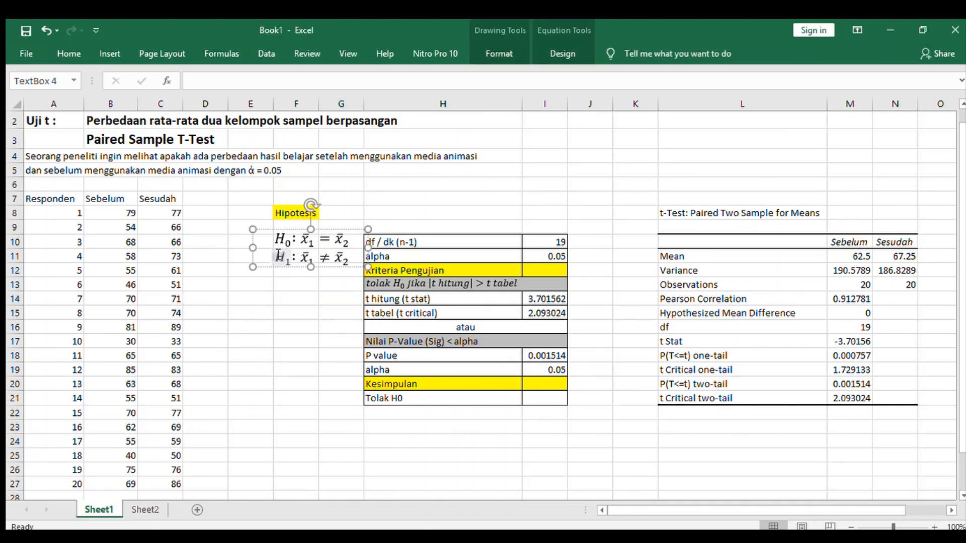
pyautogui.moveTo(275, 257); pyautogui.dragTo(282, 338)
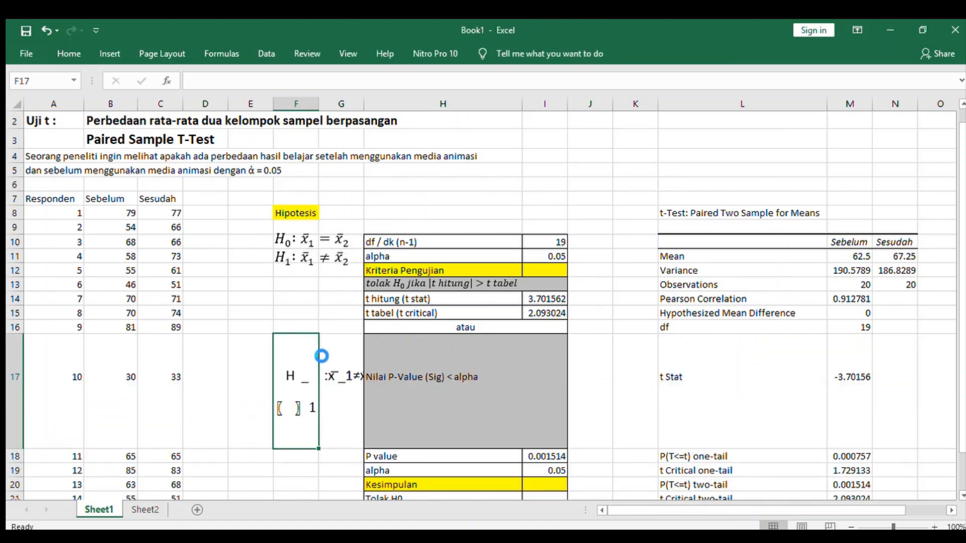
pyautogui.hotkey('ctrl', 'z')
# Step: Duplicate the H0/H1 equation text box and place the copy below the original, around rows 14 to 16
pyautogui.click(319, 257)
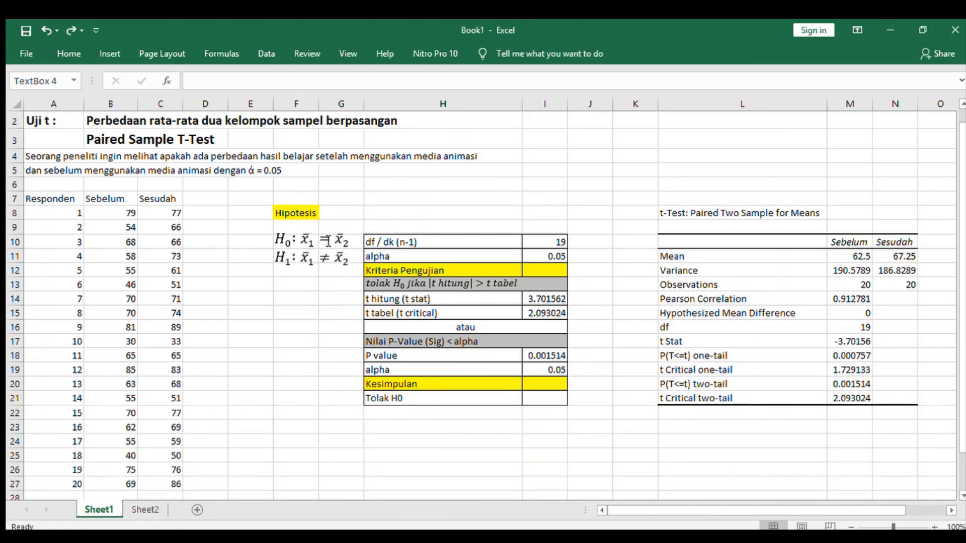
pyautogui.hotkey('ctrl', 'c')
pyautogui.hotkey('ctrl', 'v')
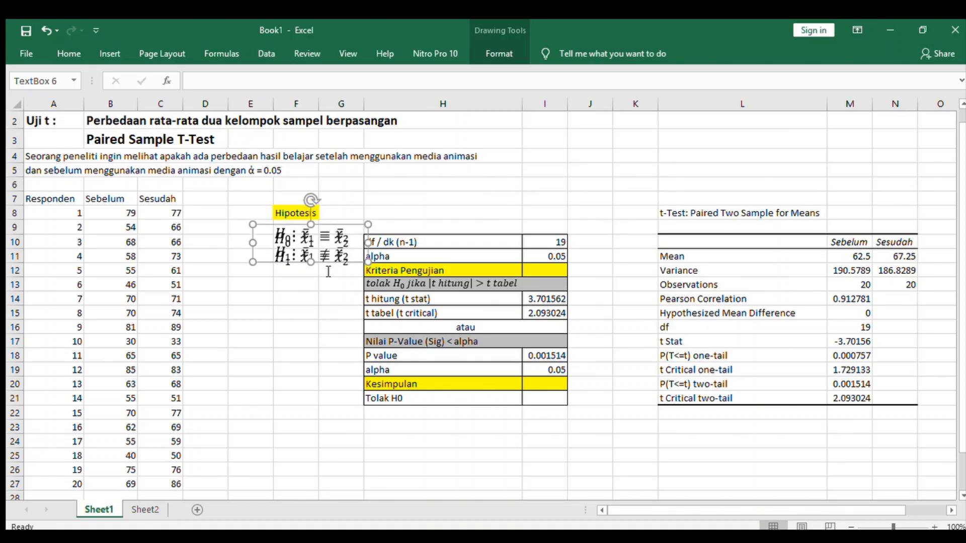
pyautogui.moveTo(337, 268); pyautogui.dragTo(319, 338)
pyautogui.click(313, 323)
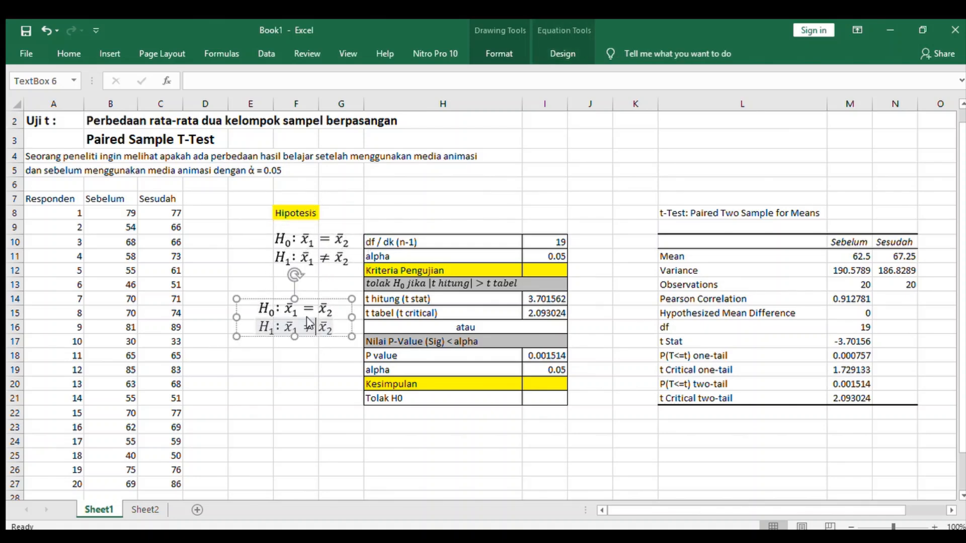
pyautogui.hotkey('ctrl', 'a')
pyautogui.press('Delete')
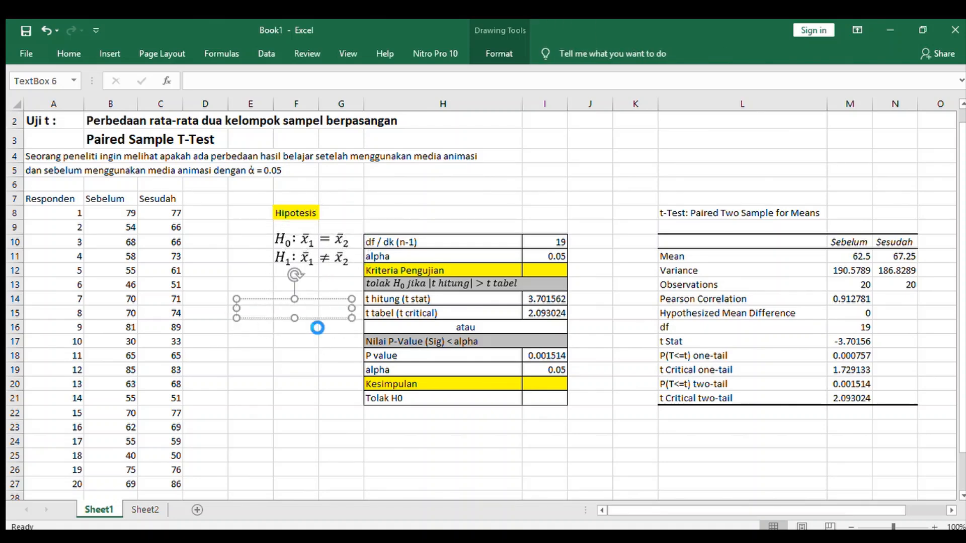
pyautogui.hotkey('ctrl', 'z')
# Step: Replace the H0 and H1 equations in the copied text box with "t ="
pyautogui.hotkey('shift', 'Left')
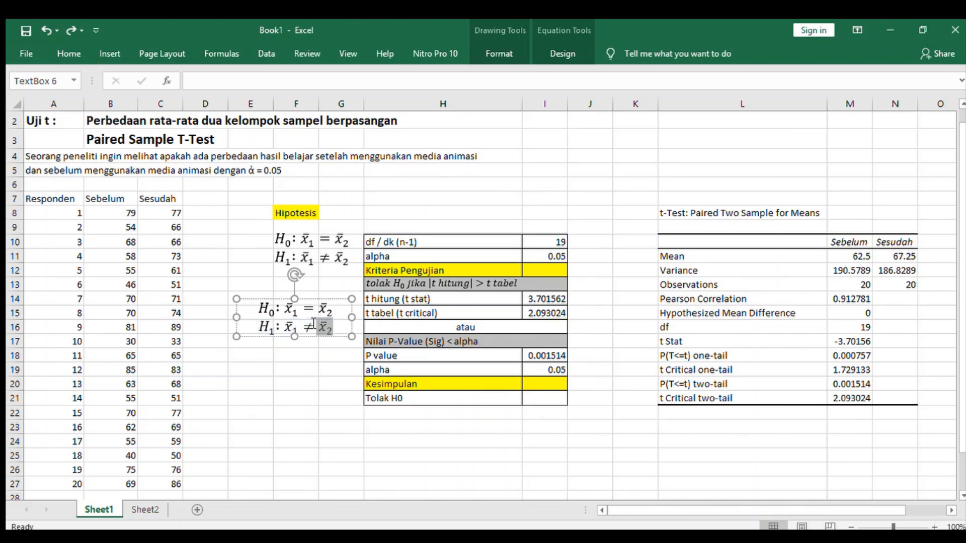
pyautogui.hotkey('shift', 'Left')
pyautogui.hotkey('shift', 'Left')
pyautogui.press('Delete')
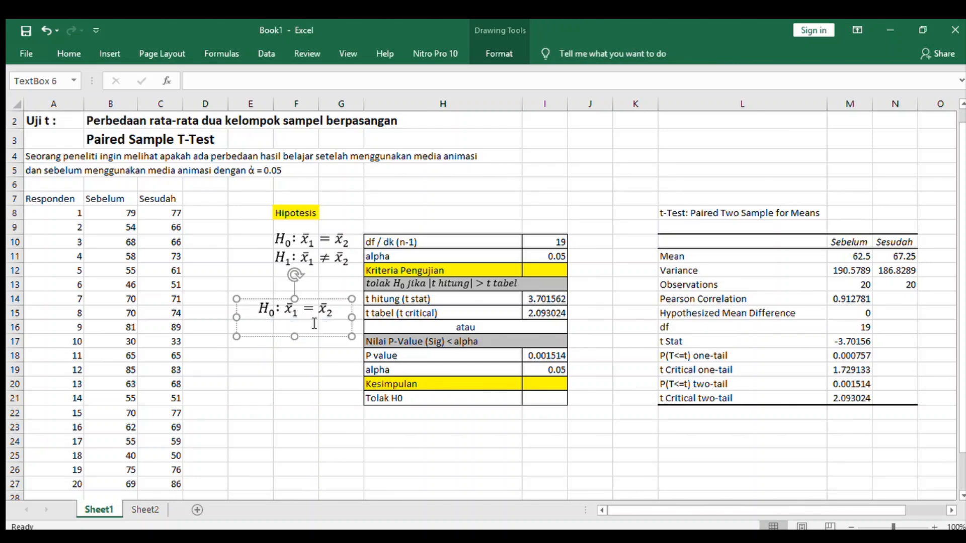
pyautogui.press('BackSpace')
pyautogui.press('BackSpace')
pyautogui.press('BackSpace')
pyautogui.press('BackSpace')
pyautogui.press('BackSpace')
pyautogui.press('BackSpace')
pyautogui.press('BackSpace')
pyautogui.press('BackSpace')
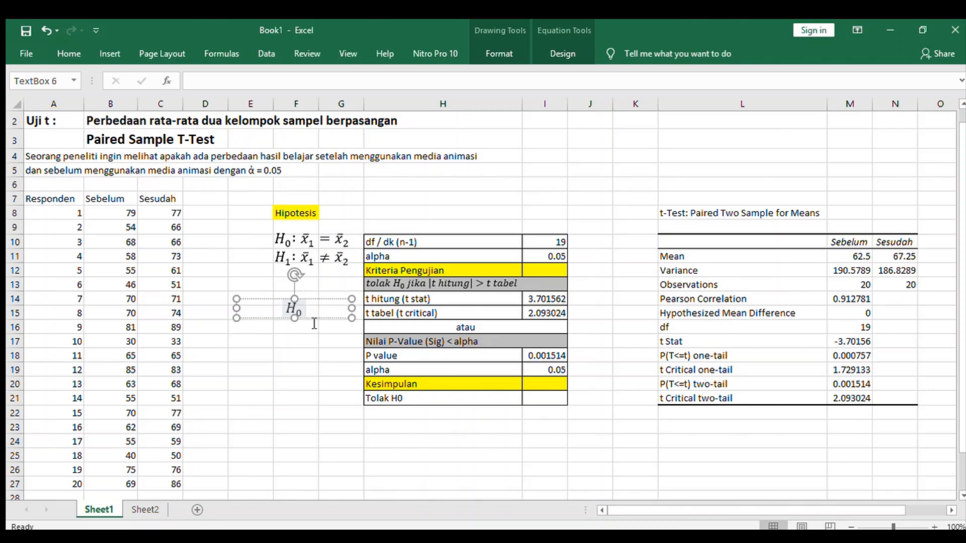
pyautogui.write('t')
pyautogui.press('BackSpace')
pyautogui.press('BackSpace')
pyautogui.press('BackSpace')
pyautogui.write('=')
# Step: Insert a stacked fraction after "t =" with d as numerator and Sd with subscript d followed by "/" as denominator
pyautogui.click(553, 48)
pyautogui.click(587, 77)
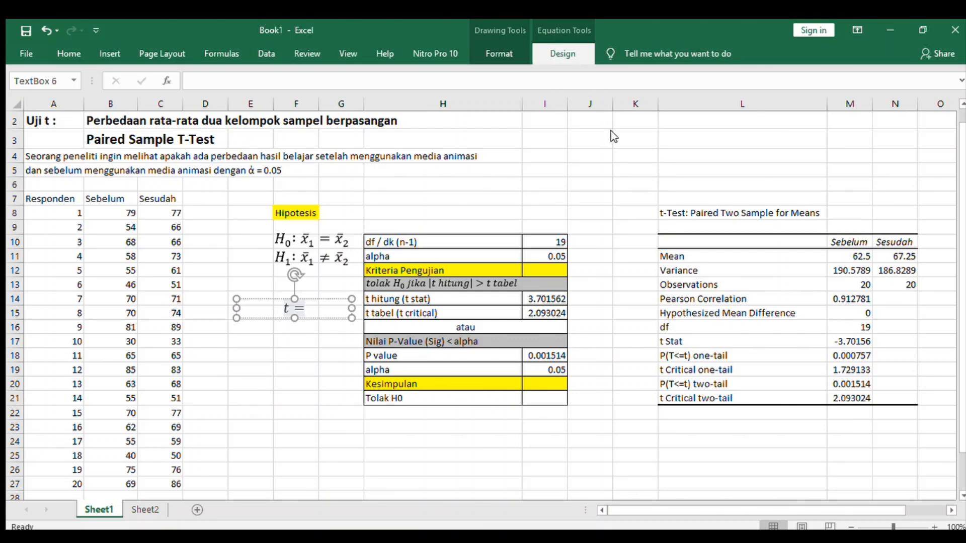
pyautogui.click(611, 155)
pyautogui.click(307, 307)
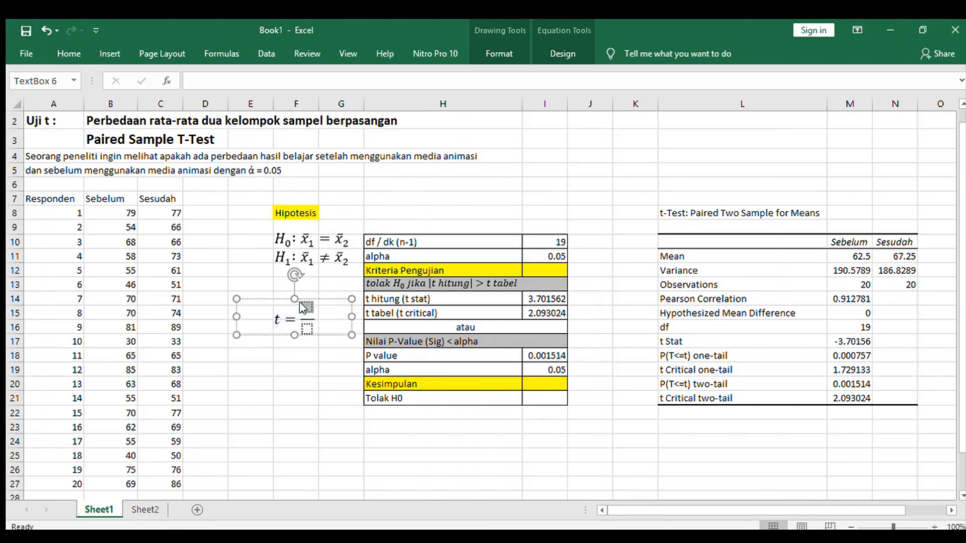
pyautogui.write('d')
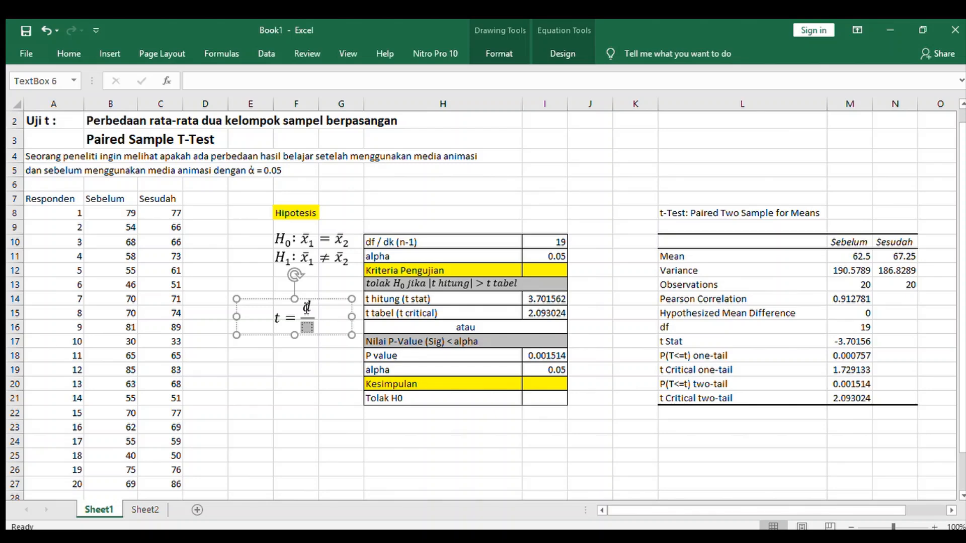
pyautogui.write('Sd')
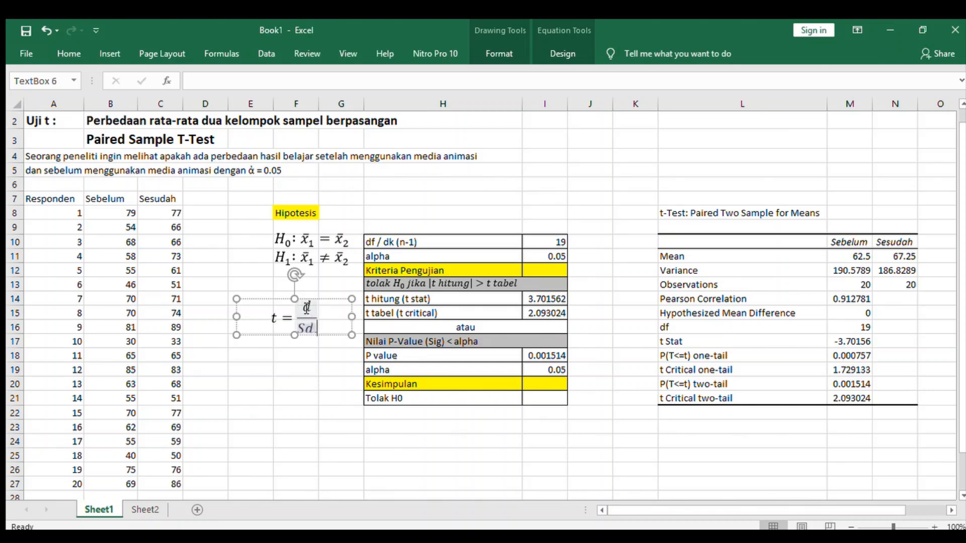
pyautogui.write(' d')
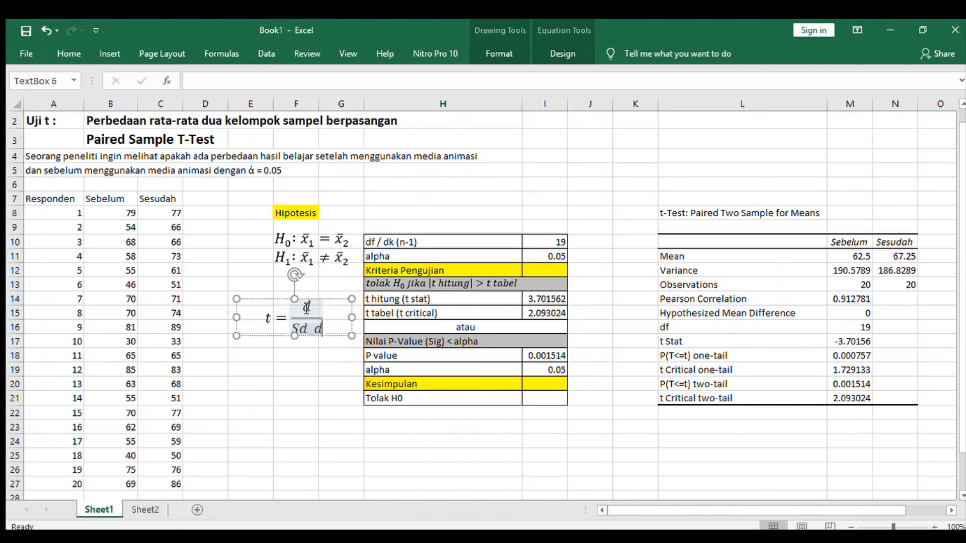
pyautogui.write('/')
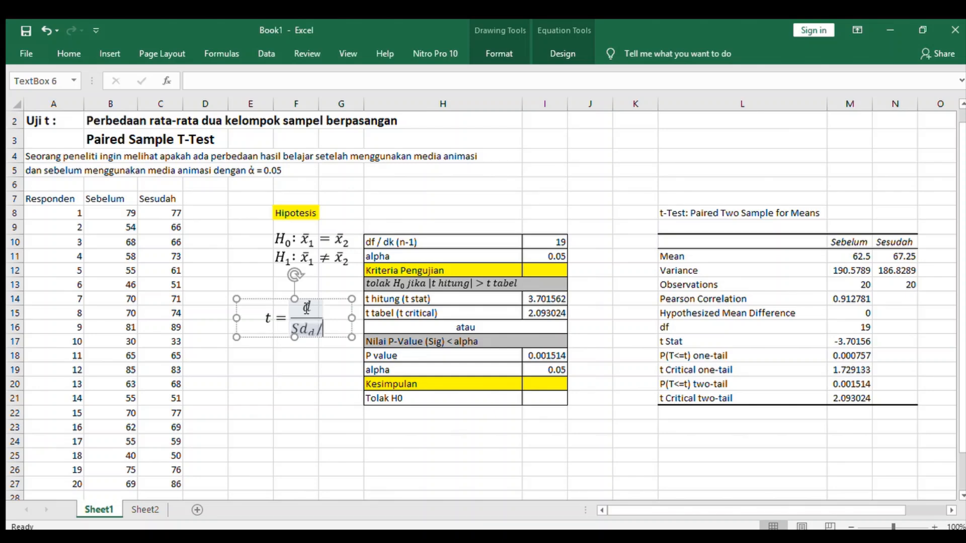
# Step: Complete the fraction's denominator with the square root of n
pyautogui.click(561, 47)
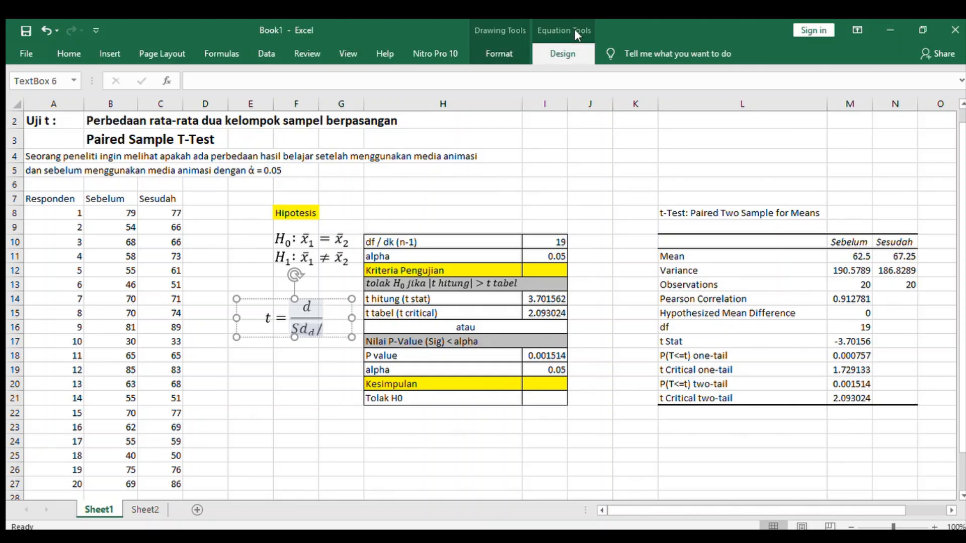
pyautogui.click(665, 161)
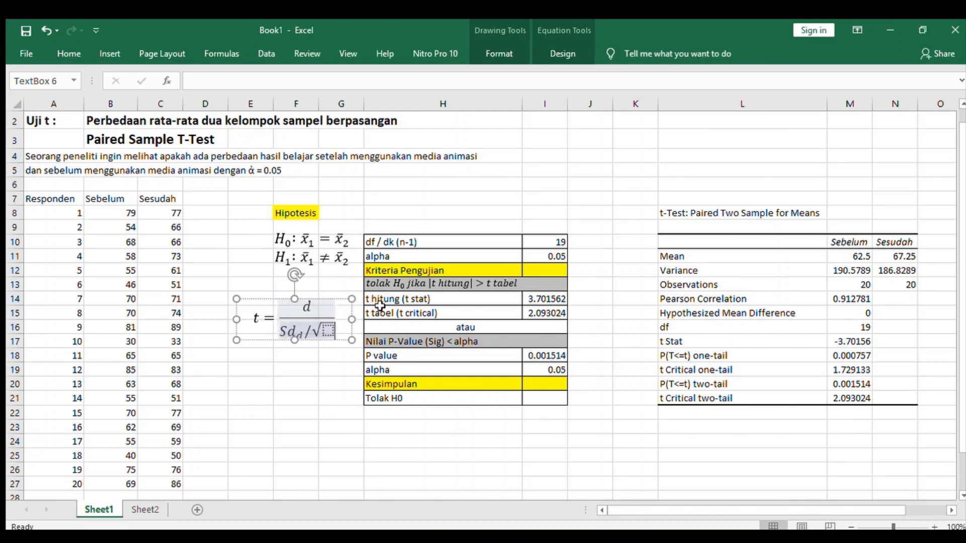
pyautogui.click(322, 326)
pyautogui.write('n')
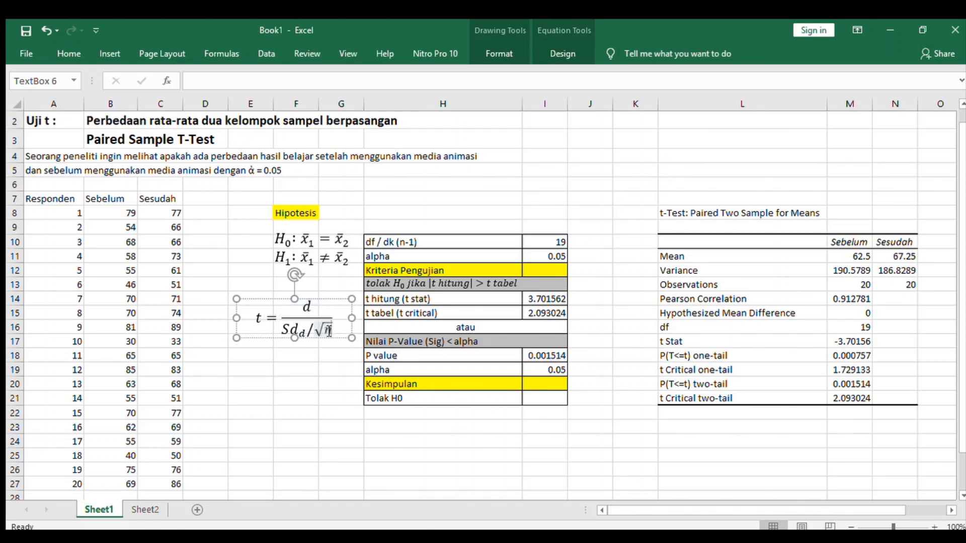
# Step: Move the t formula text box up so it sits directly beneath the H1 hypothesis
pyautogui.click(325, 369)
pyautogui.click(317, 312)
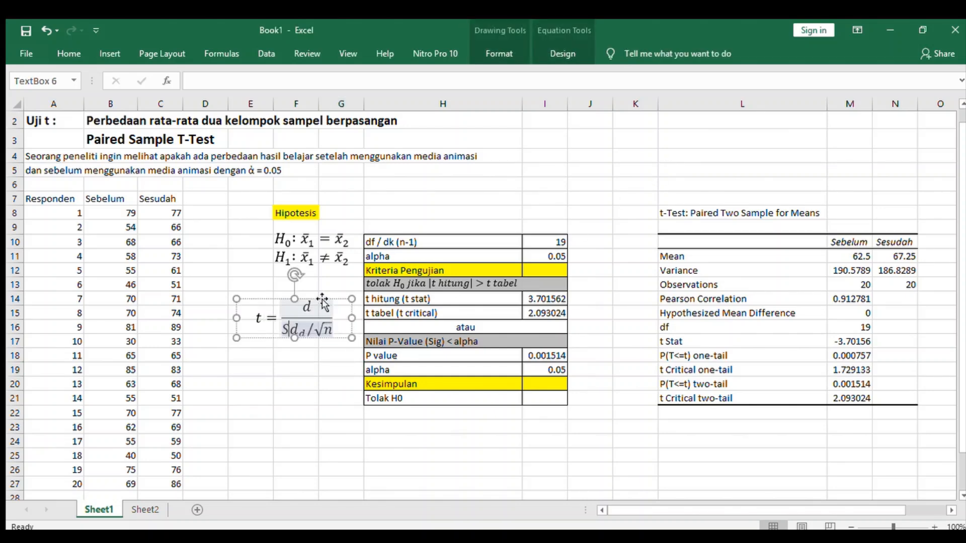
pyautogui.moveTo(322, 298); pyautogui.dragTo(337, 277)
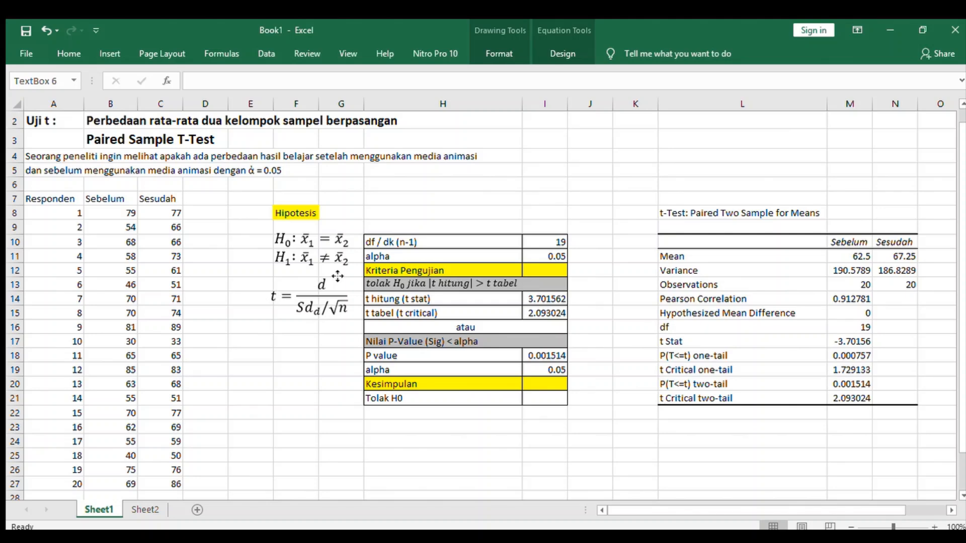
pyautogui.click(296, 384)
# Step: Enter the column heading "deviasi" in D7, next to Sesudah
pyautogui.click(203, 202)
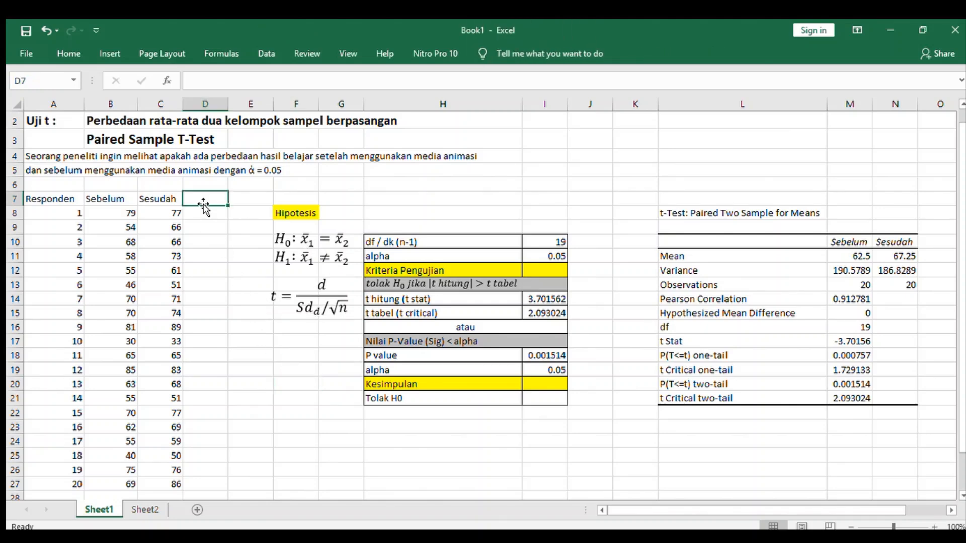
pyautogui.write('deviasi')
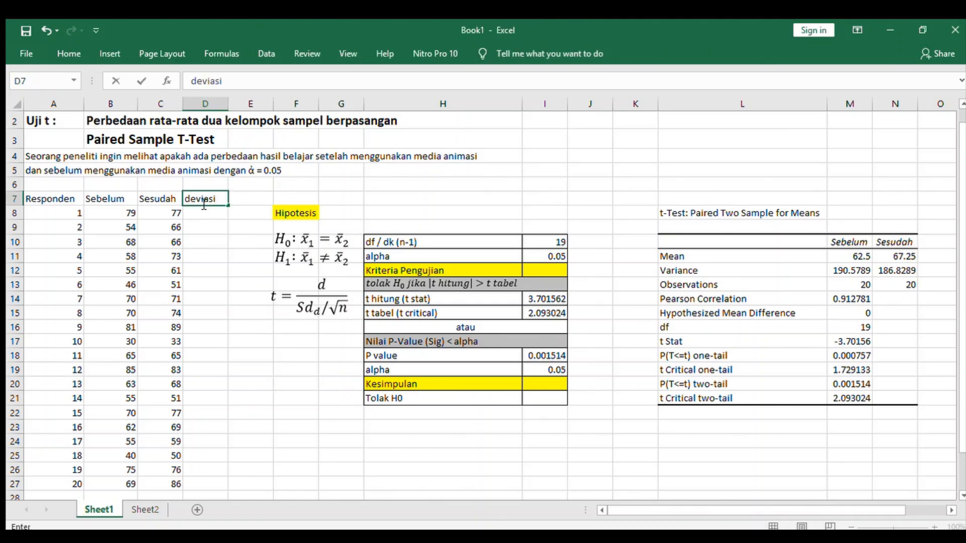
pyautogui.press('Return')
# Step: Calculate the deviation in D8 with =C8-B8 and fill the formula down to D27
pyautogui.write('=')
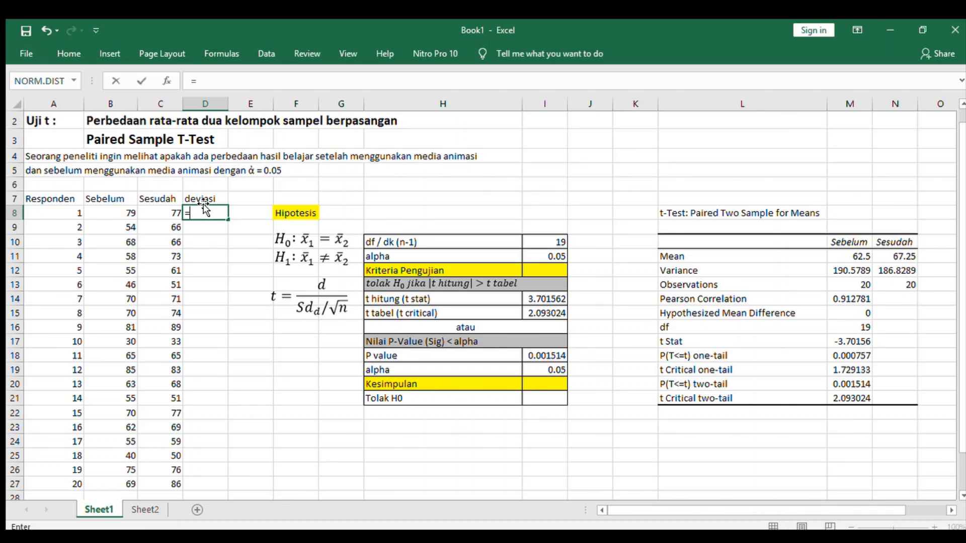
pyautogui.press('Left')
pyautogui.write('-')
pyautogui.press('Left')
pyautogui.press('Left')
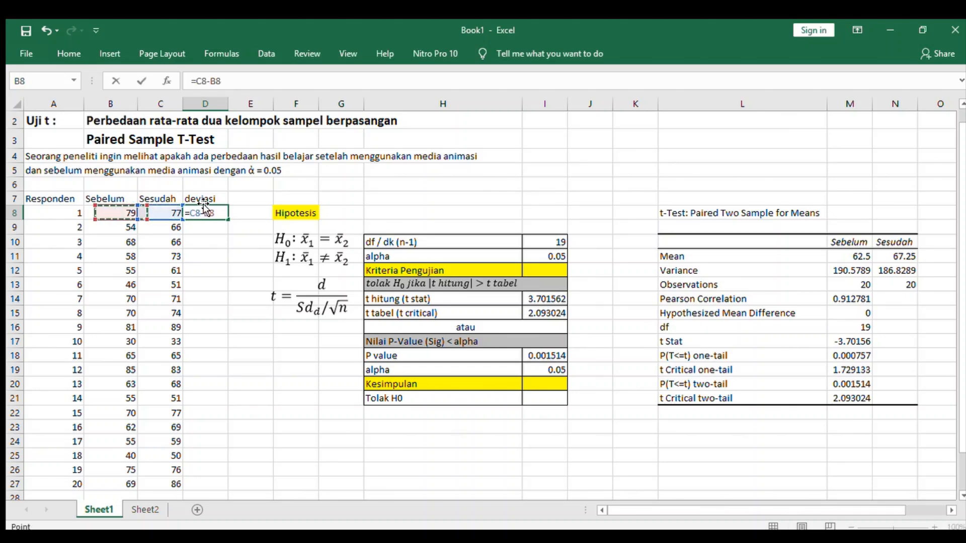
pyautogui.press('Return')
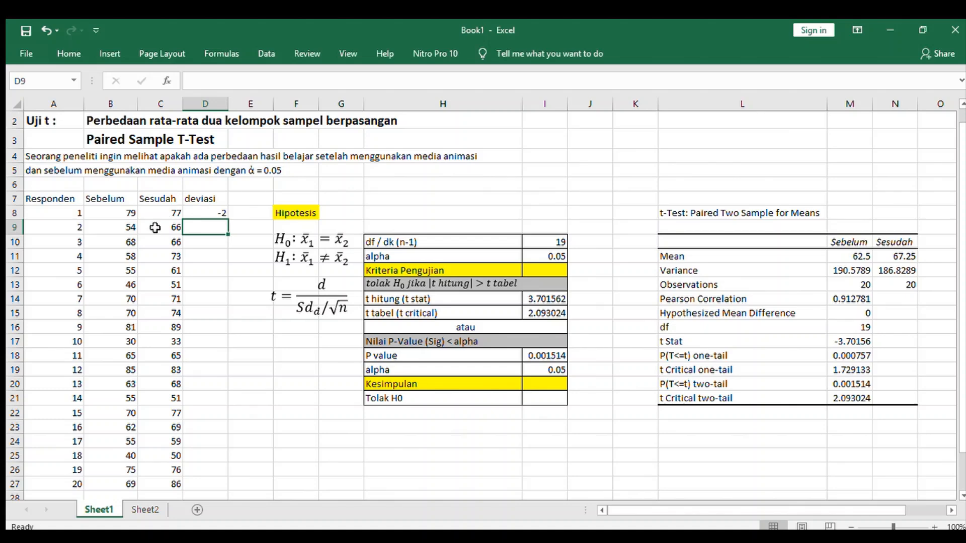
pyautogui.click(203, 213)
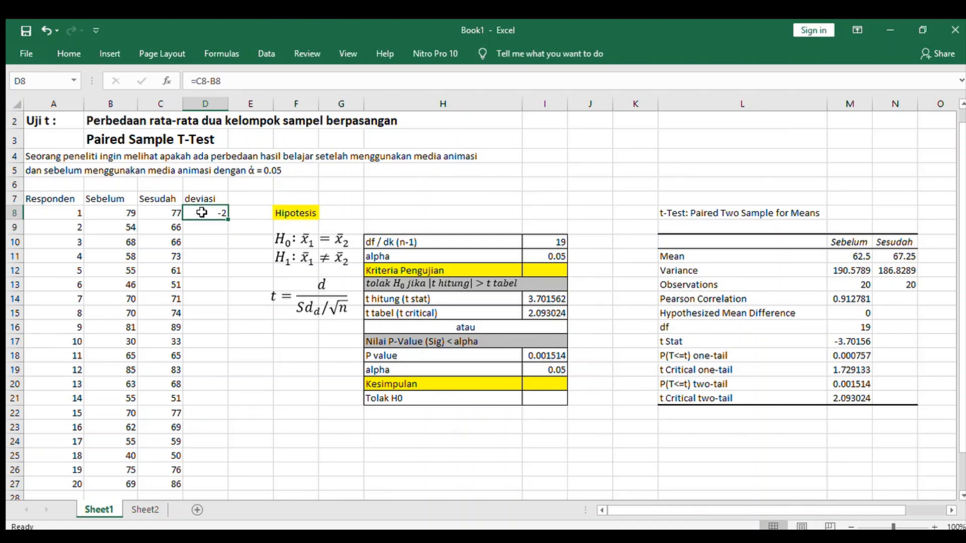
pyautogui.doubleClick(228, 220)
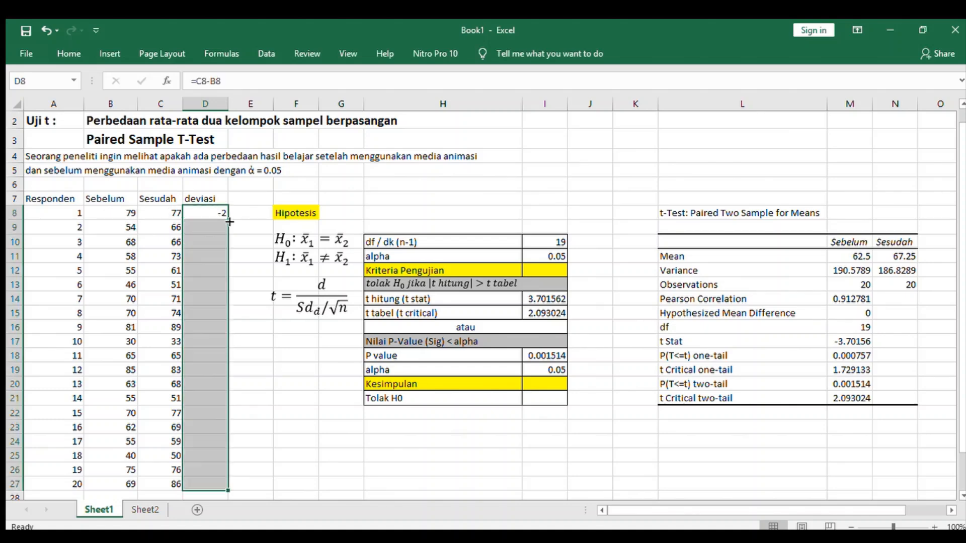
# Step: Enter the label "d" in E17, below the t formula
pyautogui.click(282, 342)
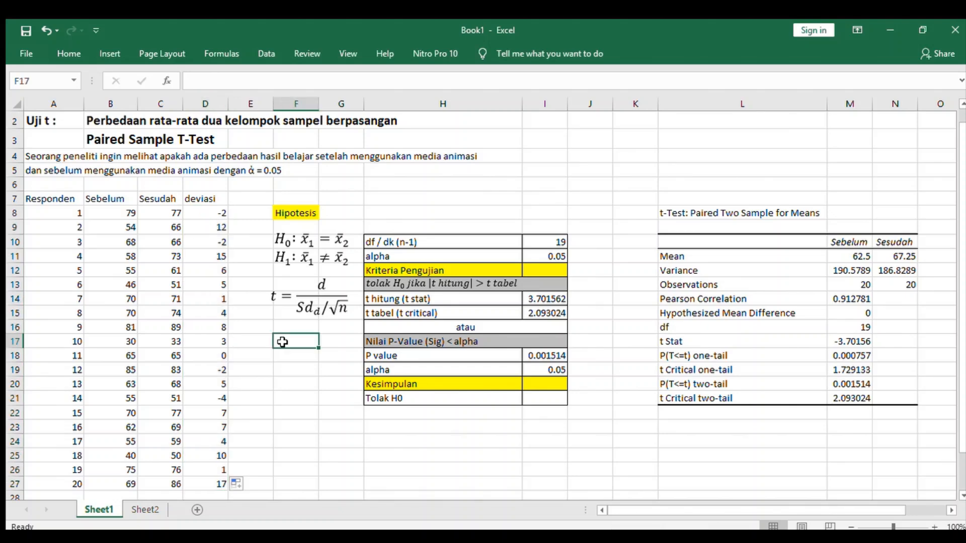
pyautogui.press('Left')
pyautogui.write('d')
pyautogui.click(286, 341)
pyautogui.press('Left')
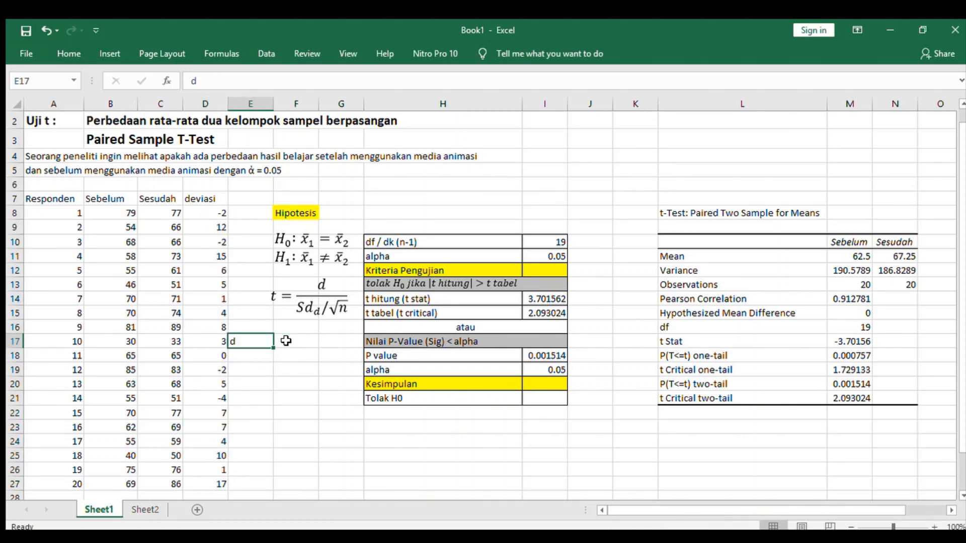
# Step: Calculate the mean deviation in F17 with =AVERAGE(D8:D27)
pyautogui.click(285, 341)
pyautogui.write('=average(')
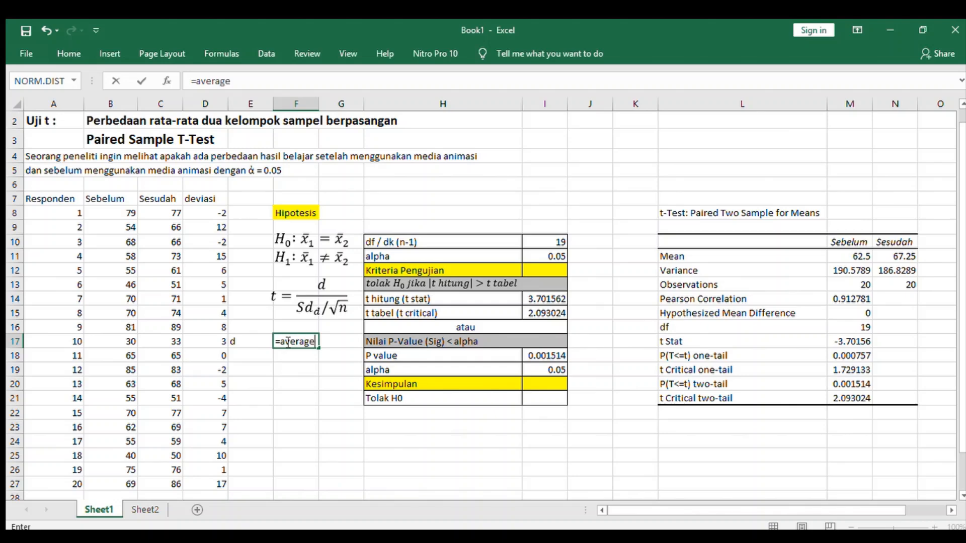
pyautogui.click(212, 214)
pyautogui.click(212, 214)
pyautogui.hotkey('ctrl', 'shift', 'Down')
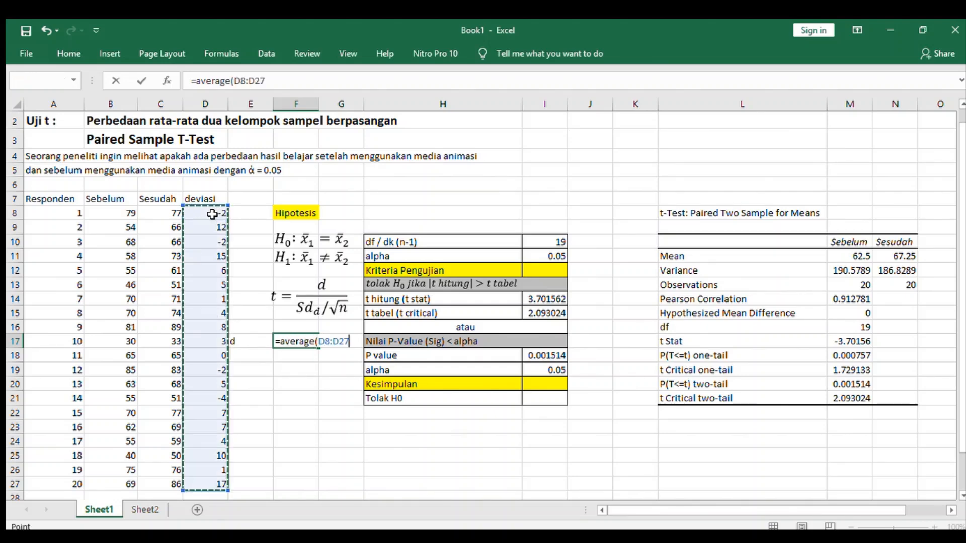
pyautogui.press('Return')
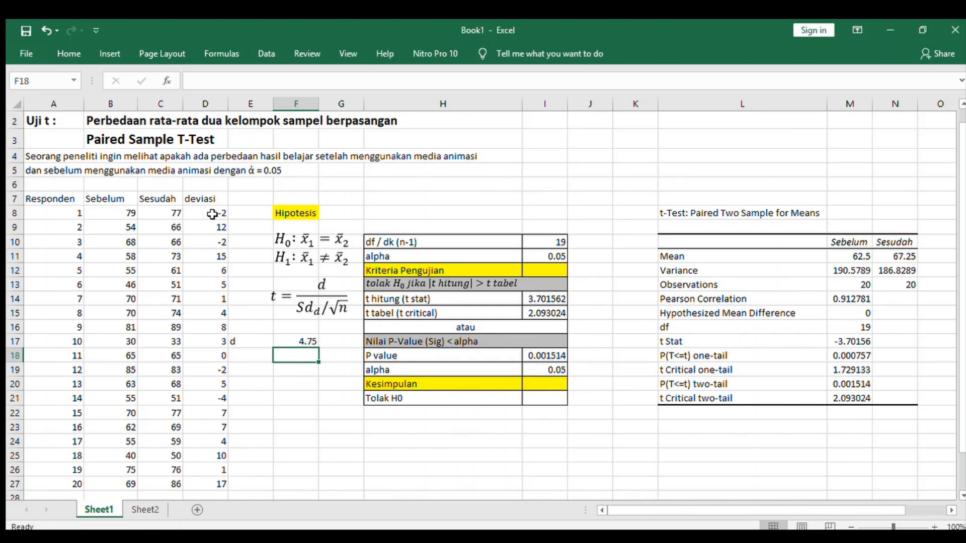
# Step: Enter the label "stdev" in E18 and calculate the deviations' sample standard deviation in F18 with =STDEV.S(D8:D27)
pyautogui.press('Left')
pyautogui.write('s')
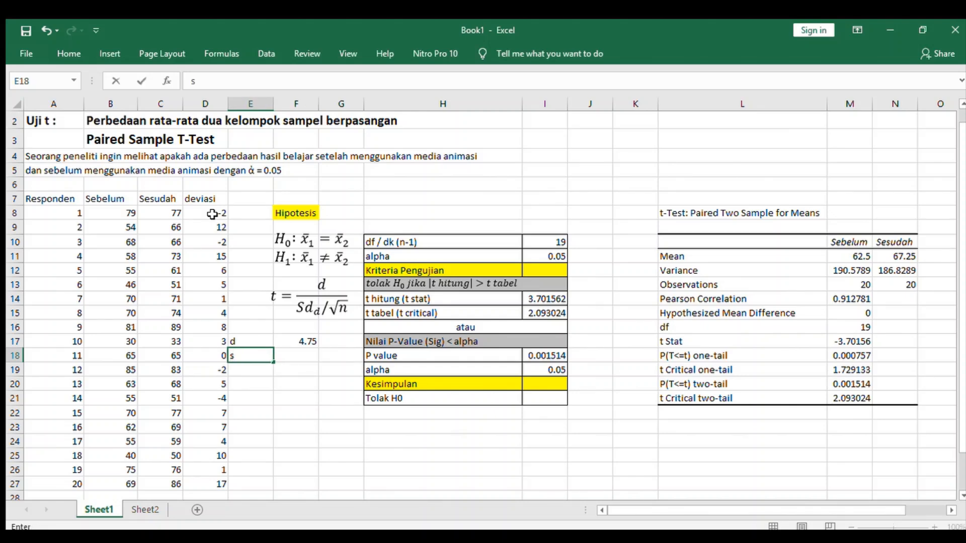
pyautogui.write('tdev')
pyautogui.press('Tab')
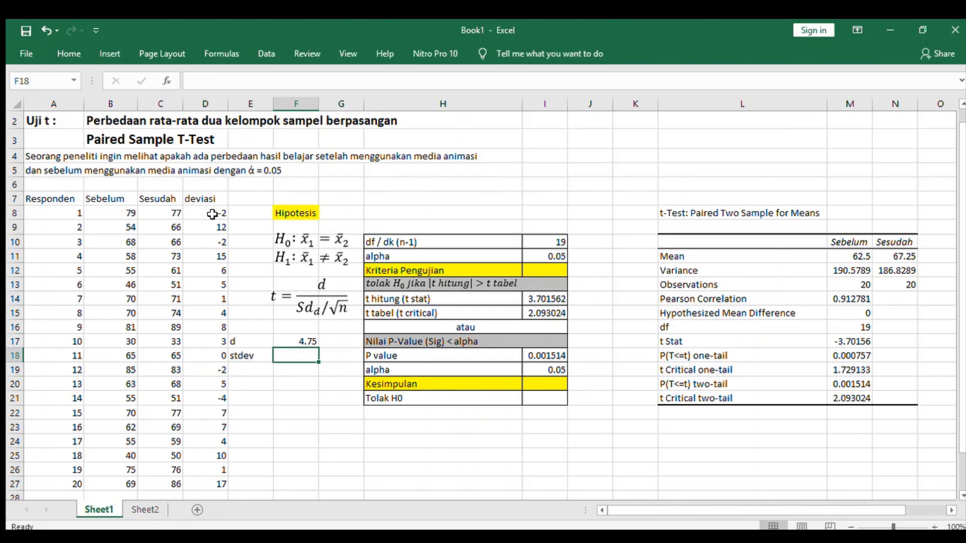
pyautogui.write('=stde')
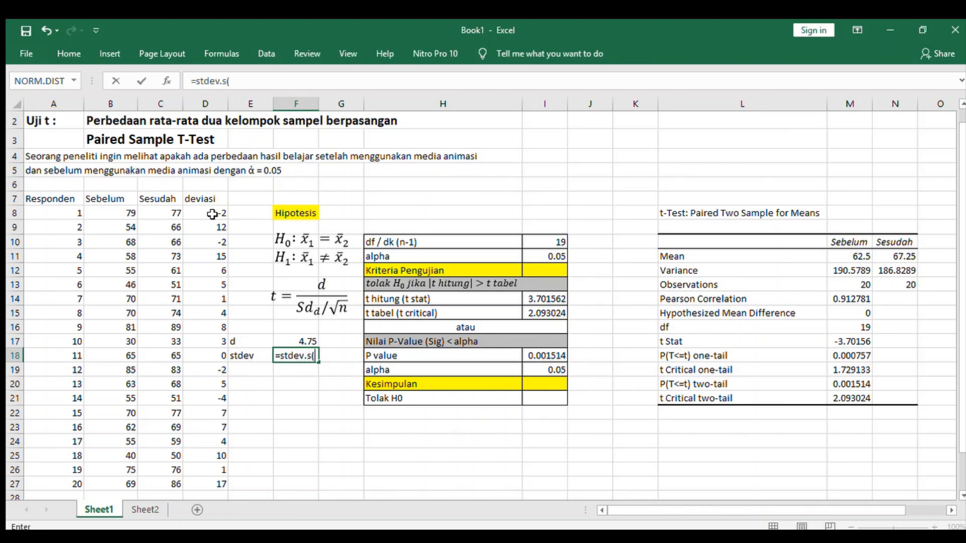
pyautogui.write('v.s(')
pyautogui.click(213, 213)
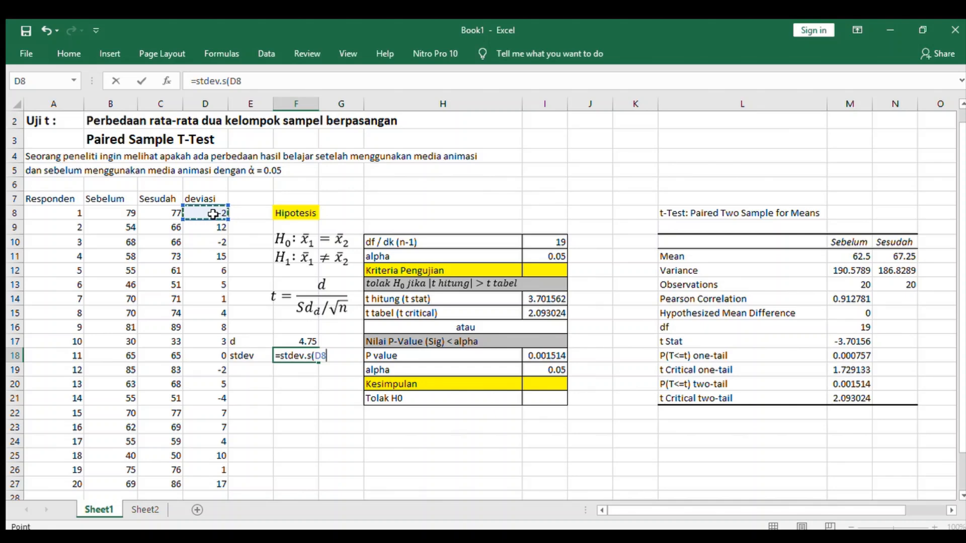
pyautogui.hotkey('ctrl', 'shift', 'Down')
pyautogui.press('Return')
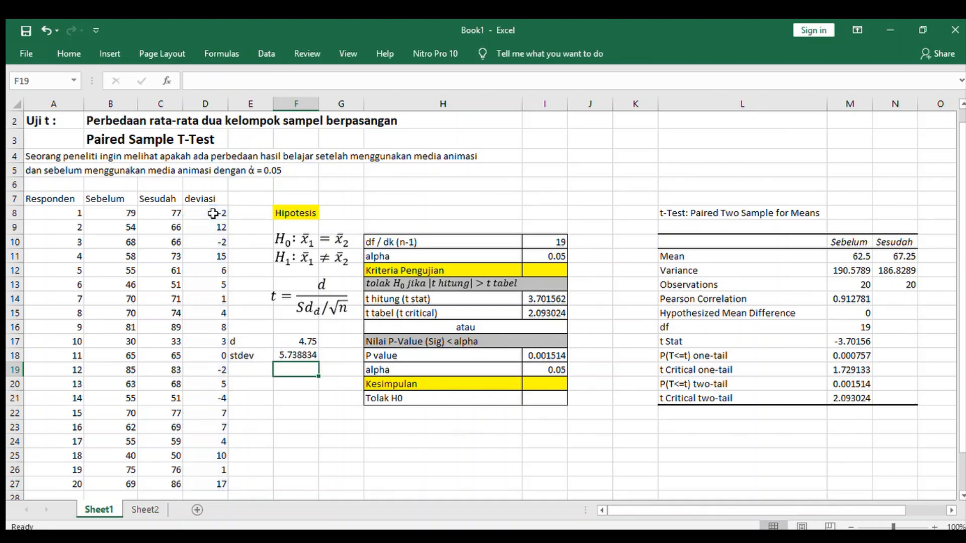
# Step: Enter the label "t" in E19 and calculate the t value in F19 with =F17/(F18/SQRT(20))
pyautogui.press('Left')
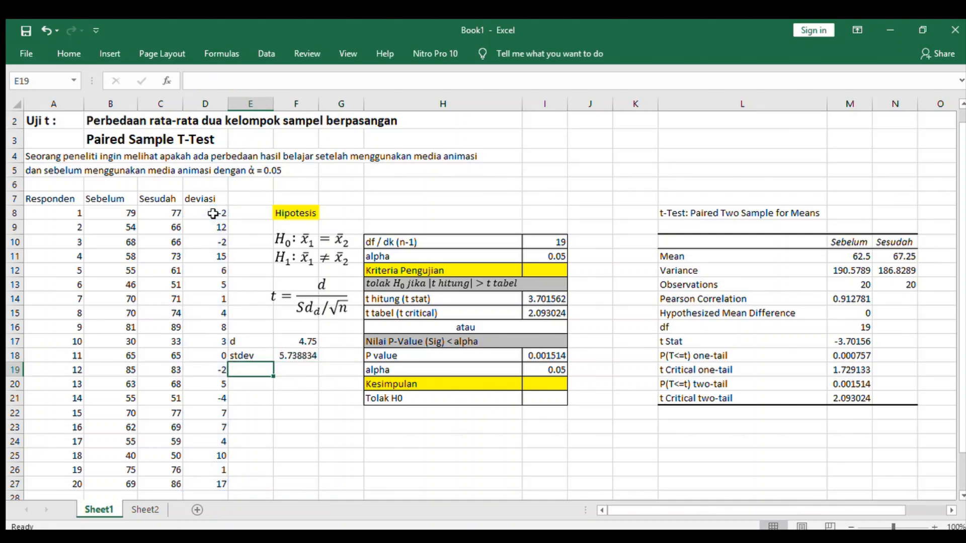
pyautogui.write('t')
pyautogui.press('Tab')
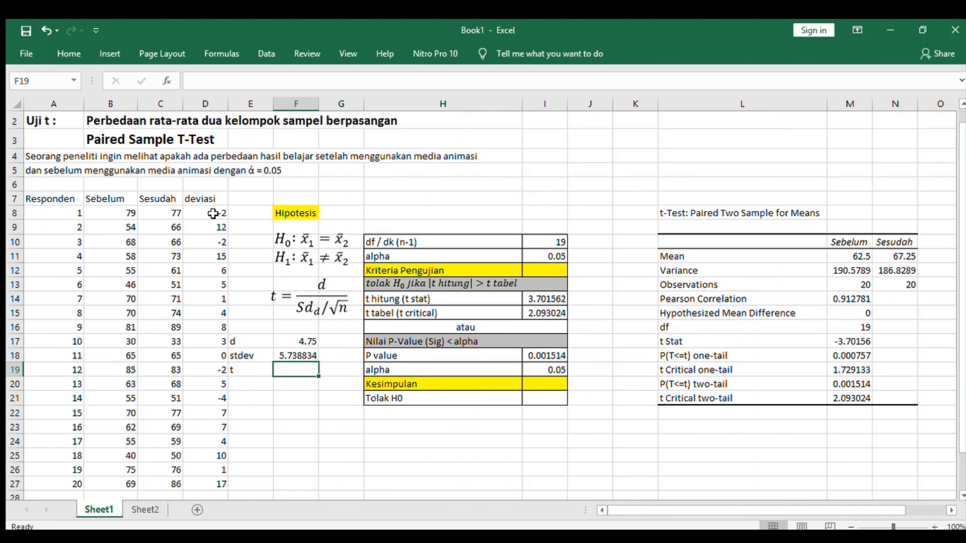
pyautogui.write('=')
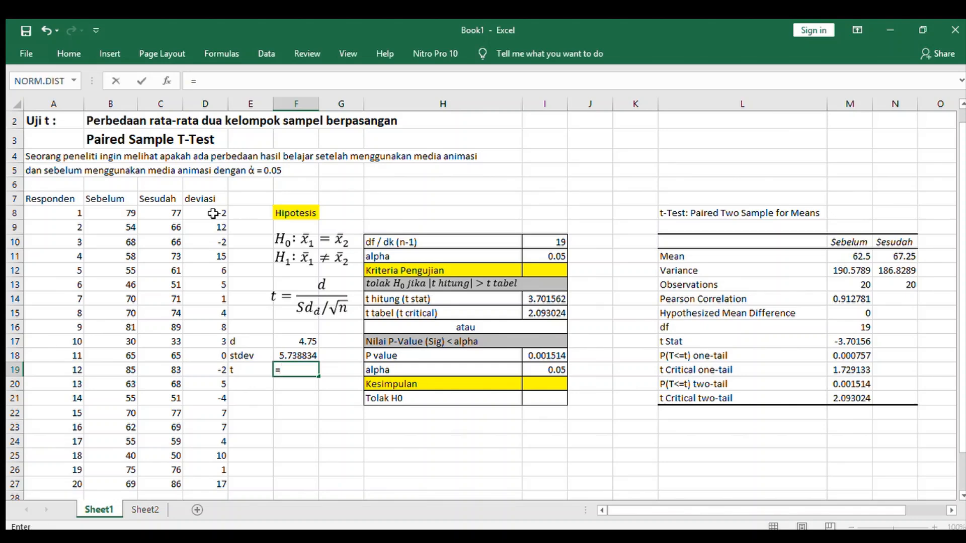
pyautogui.press('Up')
pyautogui.press('Up')
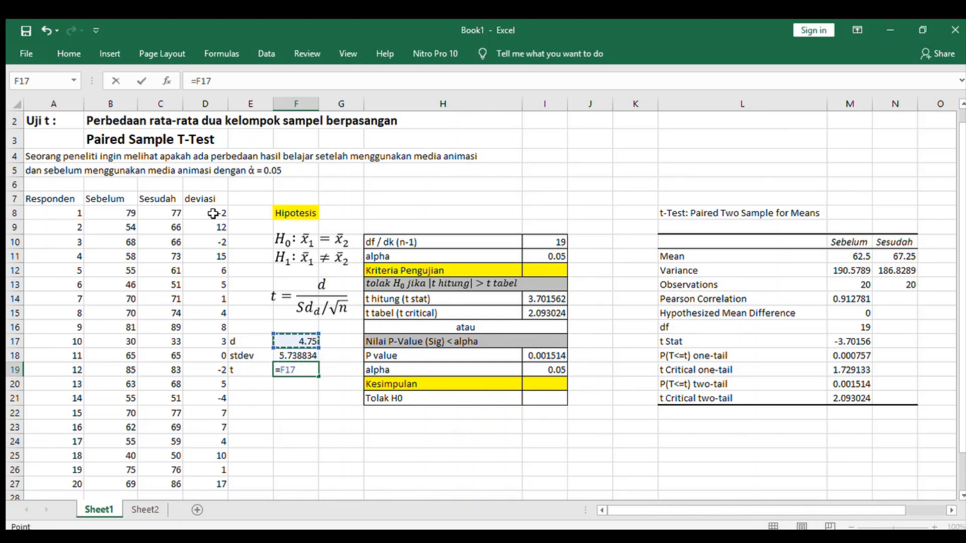
pyautogui.write('/(')
pyautogui.press('Up')
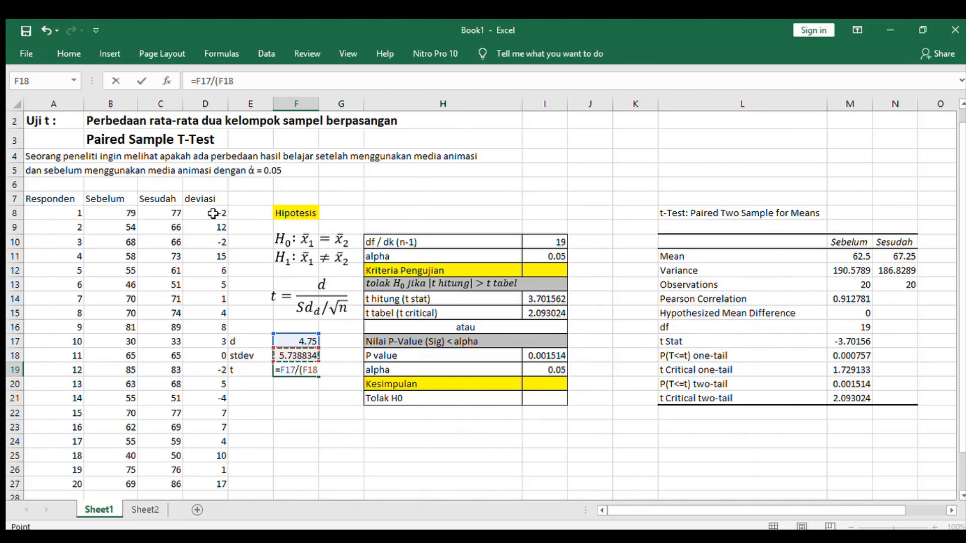
pyautogui.write('/sqrt')
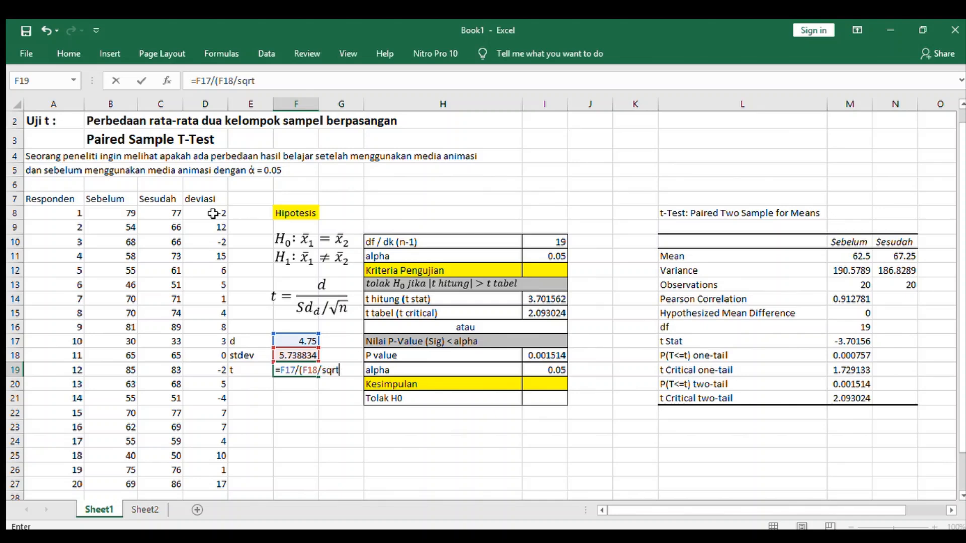
pyautogui.write('(20))')
pyautogui.press('Return')
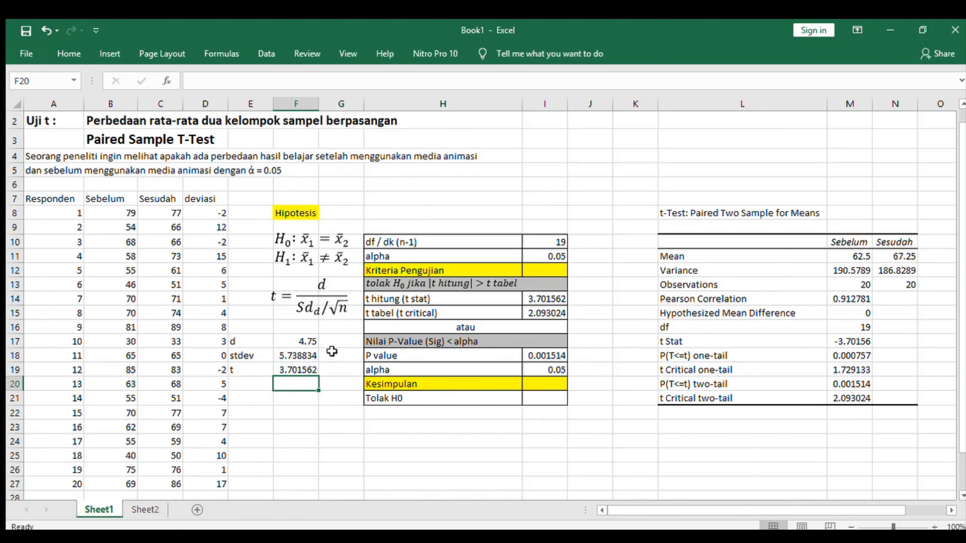
# Step: Compare the manually calculated t in F19 with the t hitung (t stat) value in I14
pyautogui.click(291, 370)
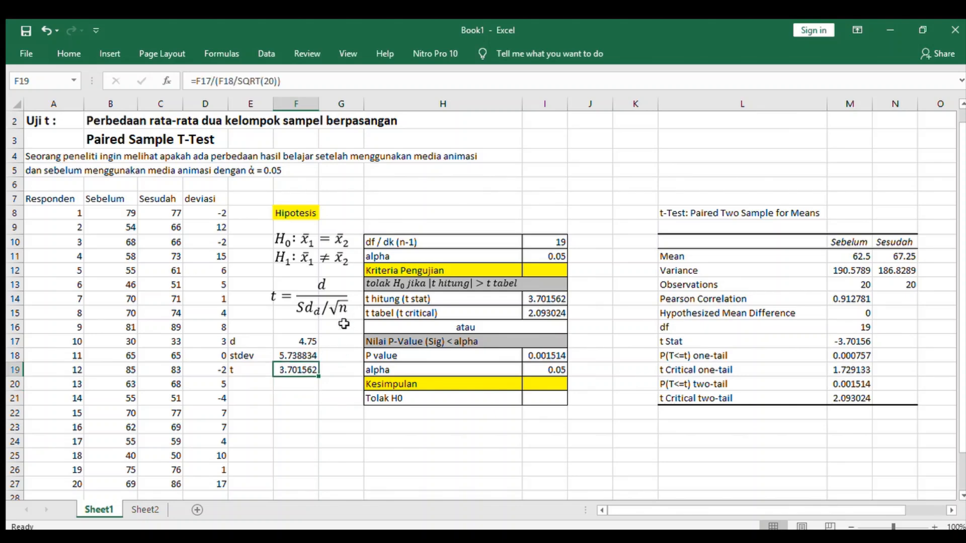
pyautogui.click(552, 298)
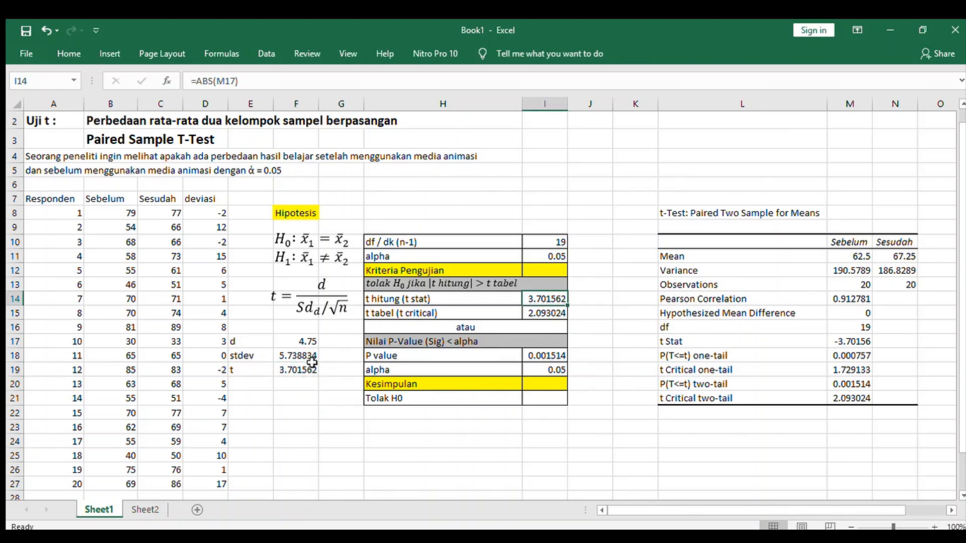
pyautogui.click(294, 369)
pyautogui.click(531, 302)
pyautogui.click(251, 374)
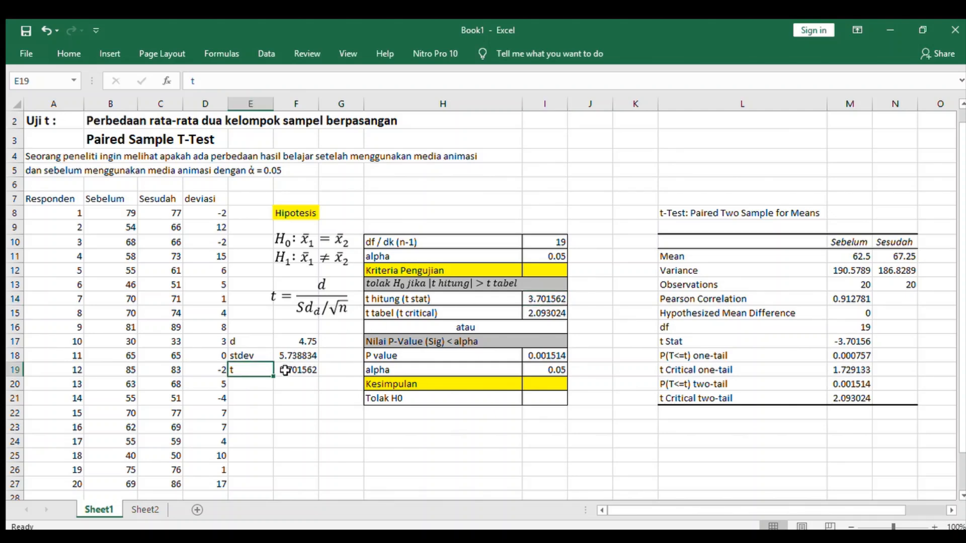
pyautogui.click(283, 371)
pyautogui.click(269, 373)
pyautogui.click(289, 368)
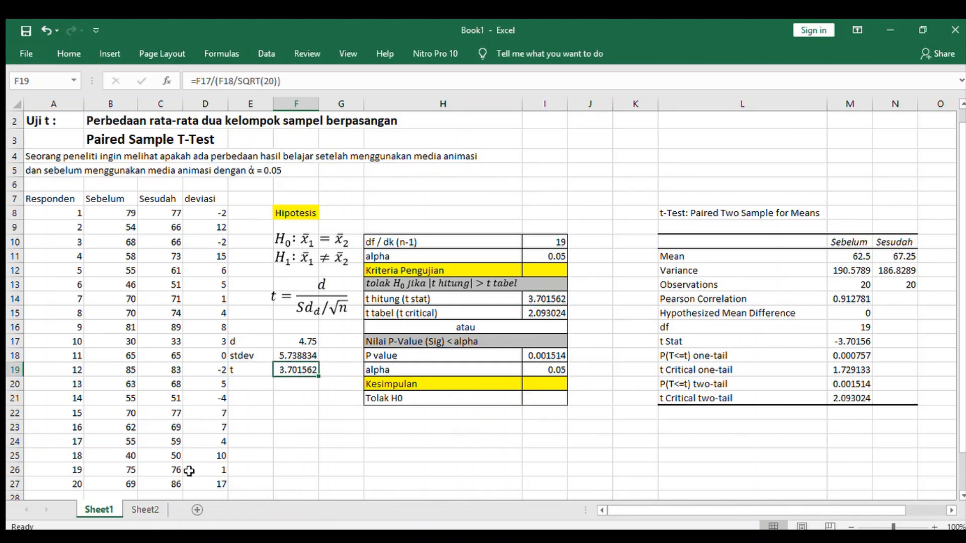
# Step: Check the t table on Sheet2 against the t tabel value in I15, and review the manual d, stdev and t results on Sheet1
pyautogui.click(145, 510)
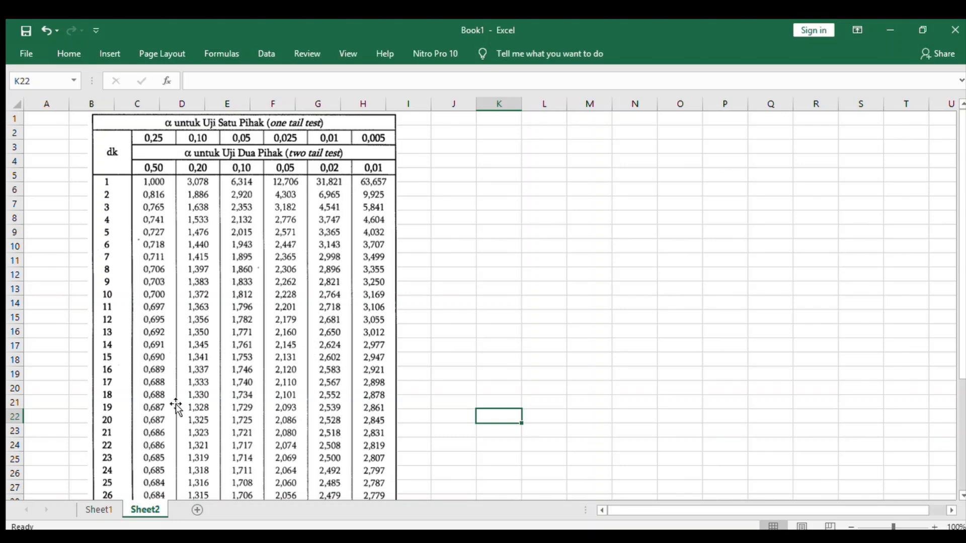
pyautogui.click(100, 509)
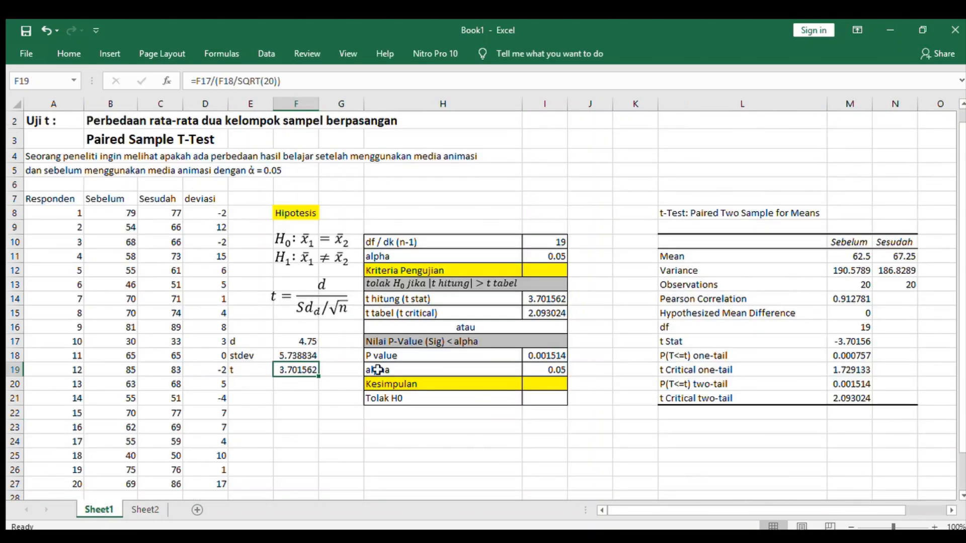
pyautogui.click(541, 312)
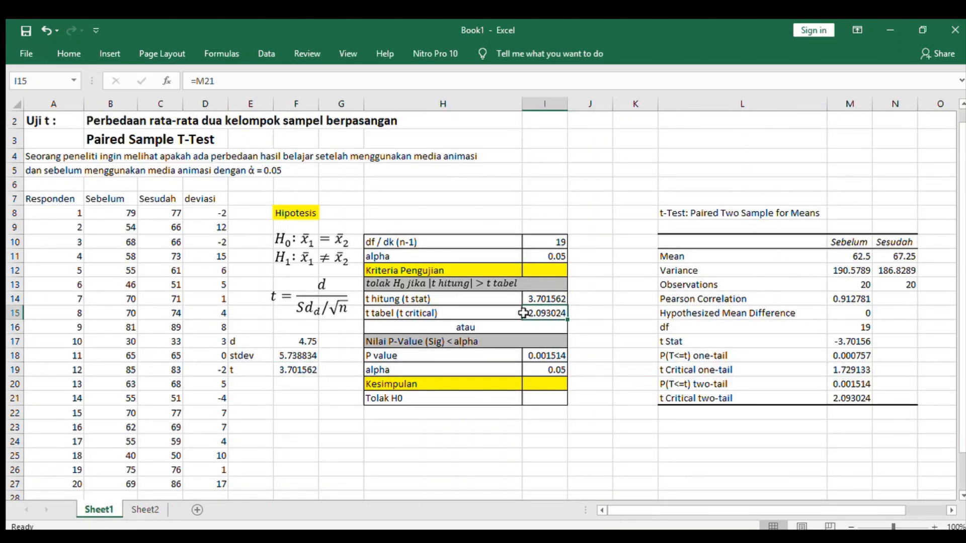
pyautogui.click(306, 371)
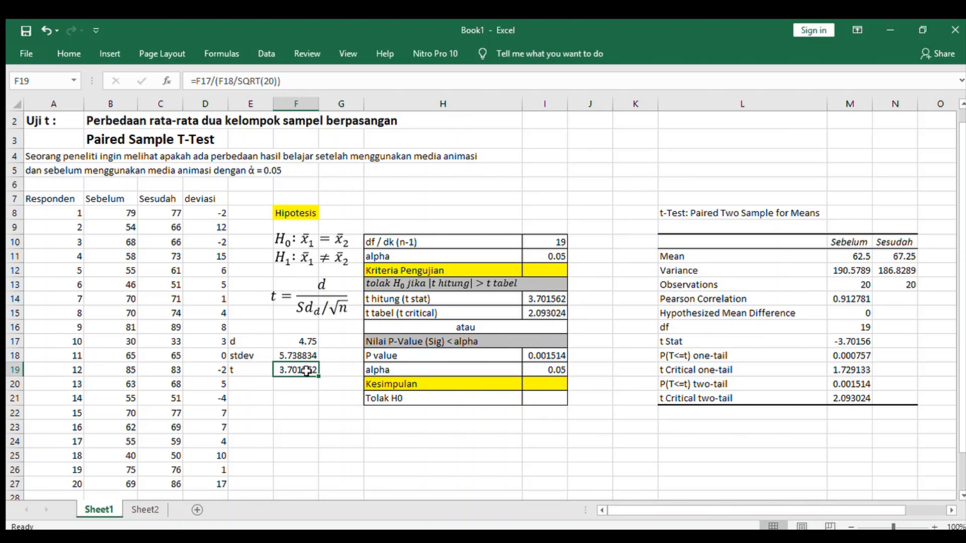
pyautogui.click(307, 356)
pyautogui.click(307, 342)
pyautogui.click(308, 371)
pyautogui.click(434, 203)
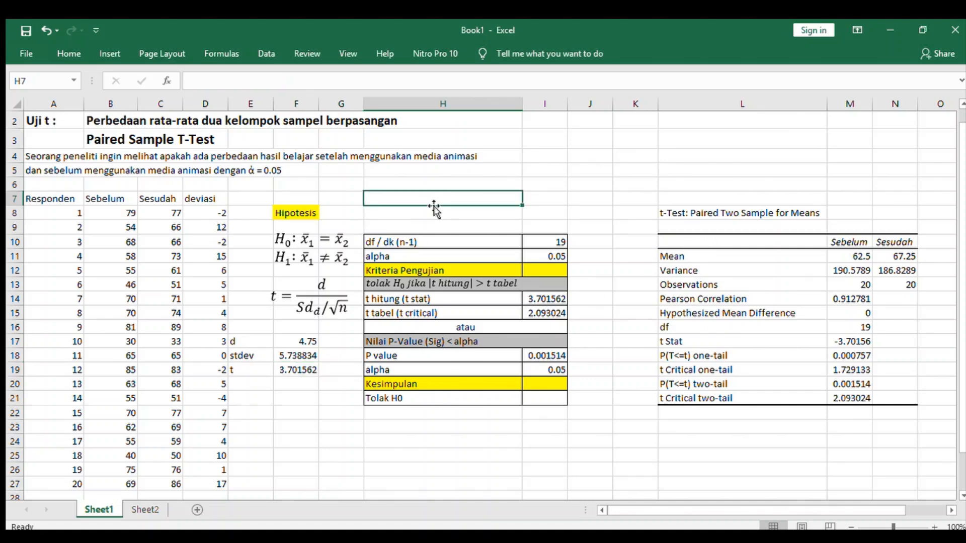
# Step: Review the Sebelum and Sesudah data and the t-Test output rows for mean, variance, observations, Pearson correlation and df
pyautogui.click(120, 216)
pyautogui.click(151, 214)
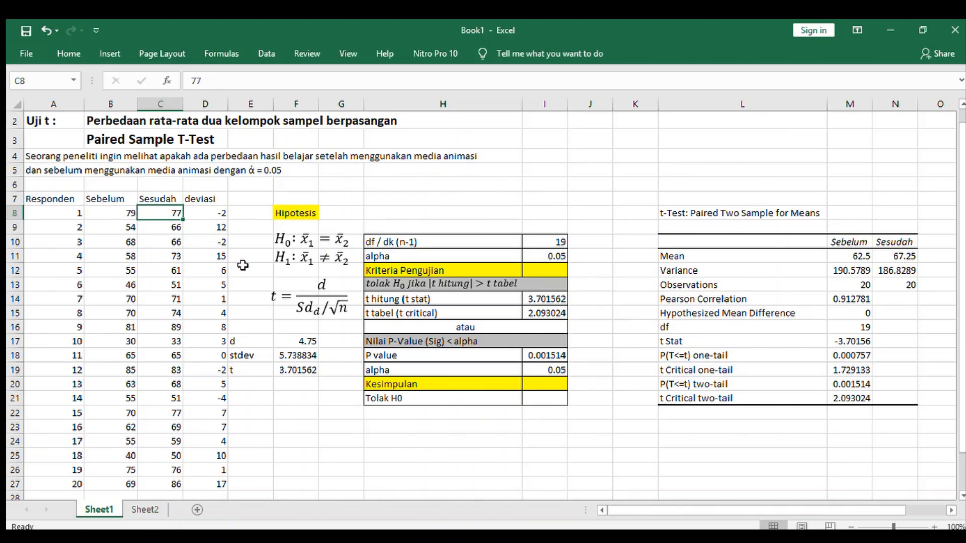
pyautogui.click(465, 302)
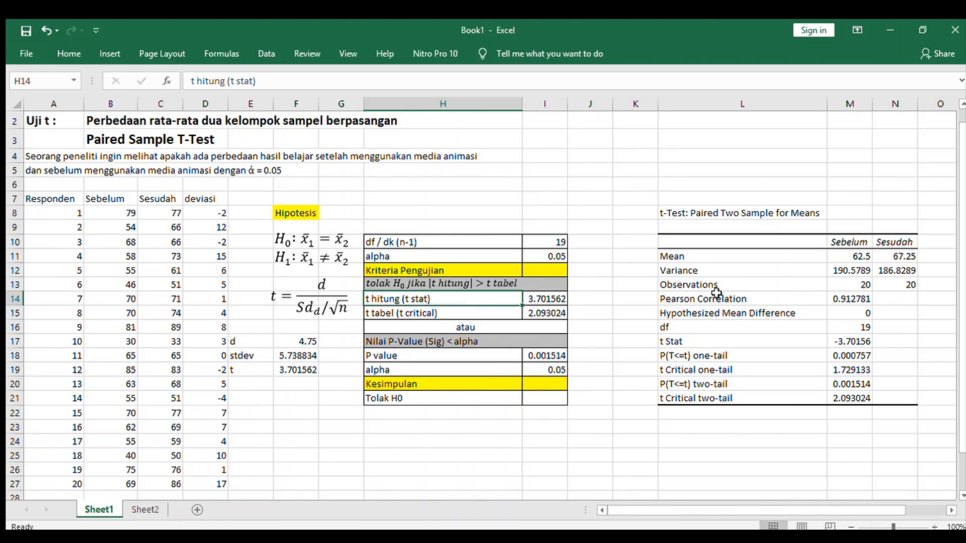
pyautogui.click(845, 259)
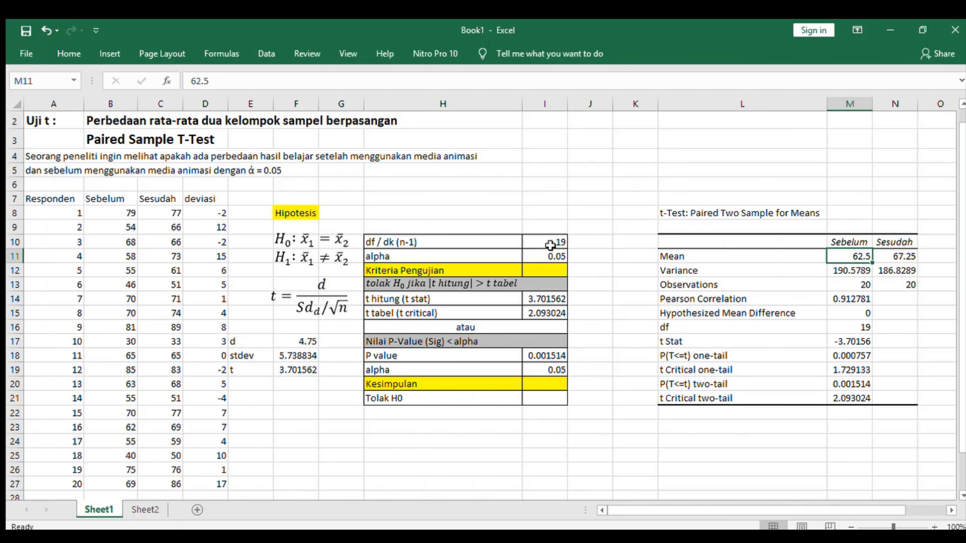
pyautogui.click(753, 280)
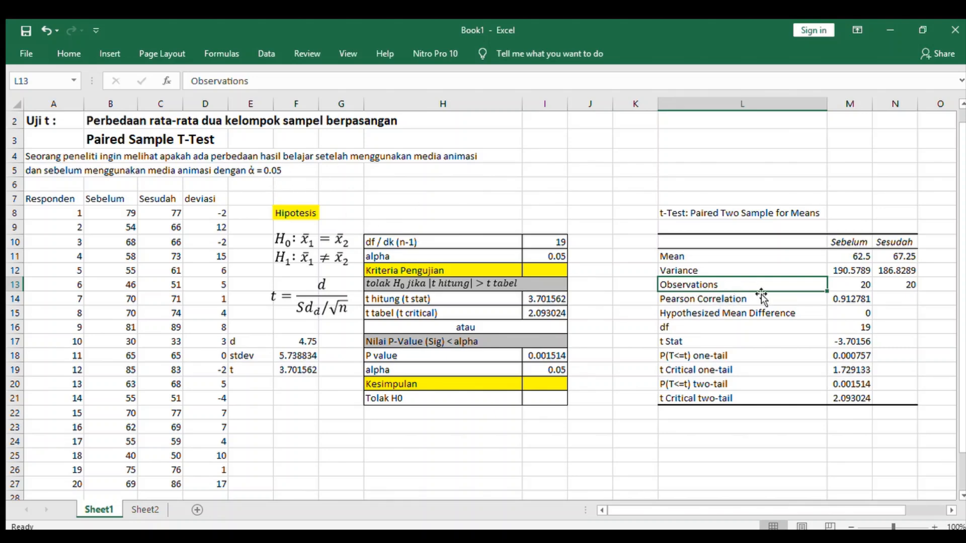
pyautogui.click(772, 307)
pyautogui.click(729, 258)
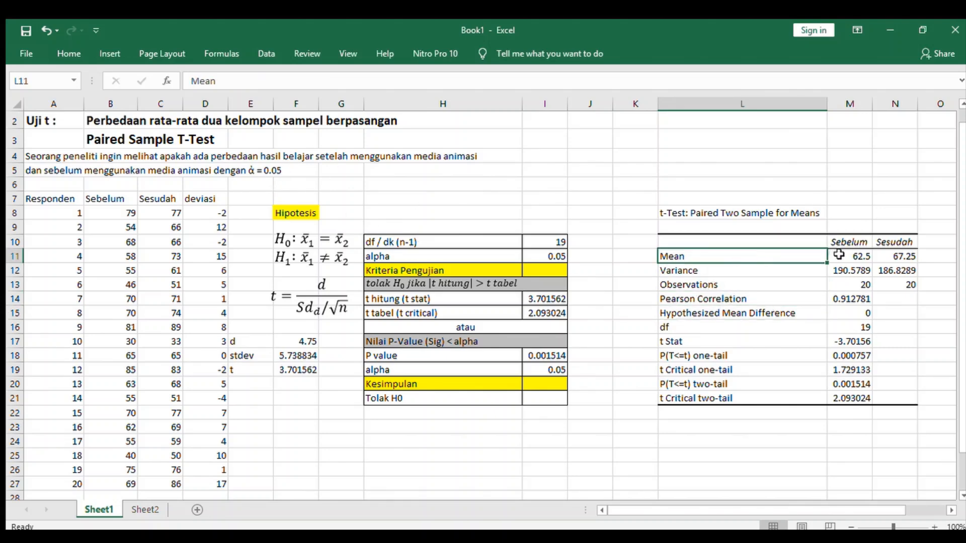
pyautogui.click(770, 270)
pyautogui.click(774, 284)
pyautogui.click(863, 285)
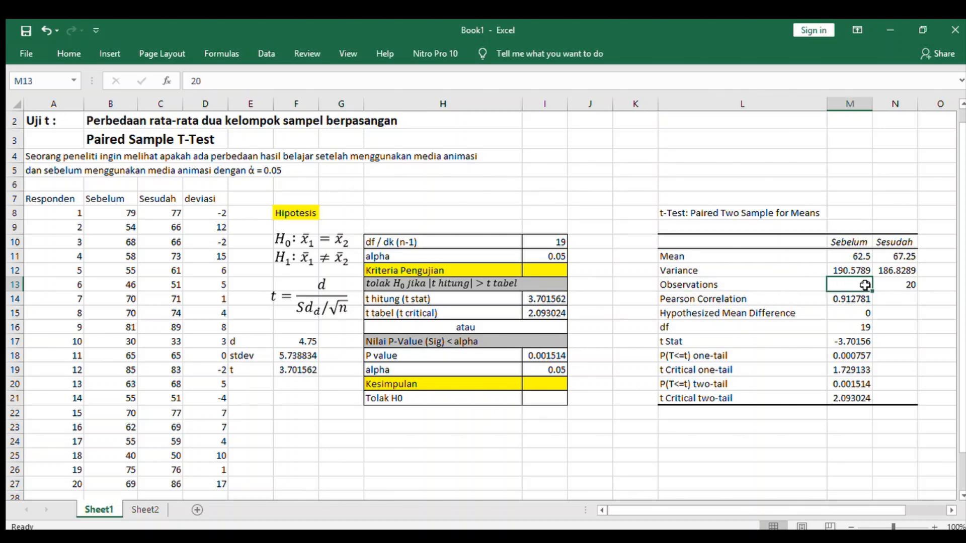
pyautogui.click(752, 301)
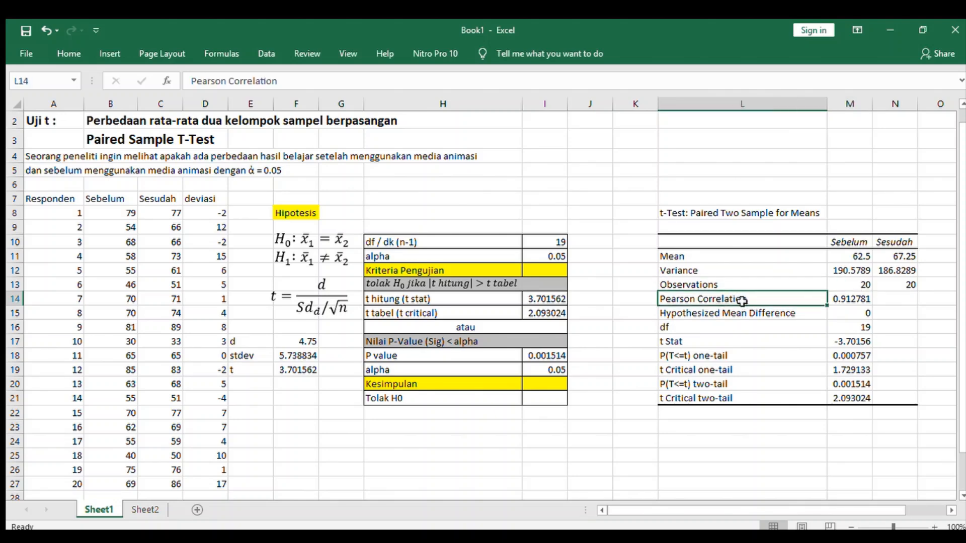
pyautogui.click(842, 300)
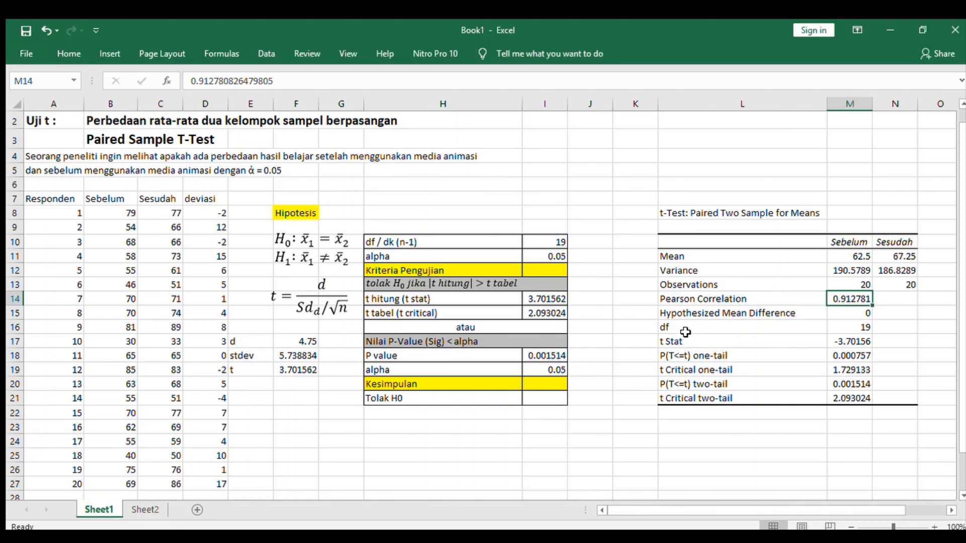
pyautogui.click(704, 326)
pyautogui.click(849, 326)
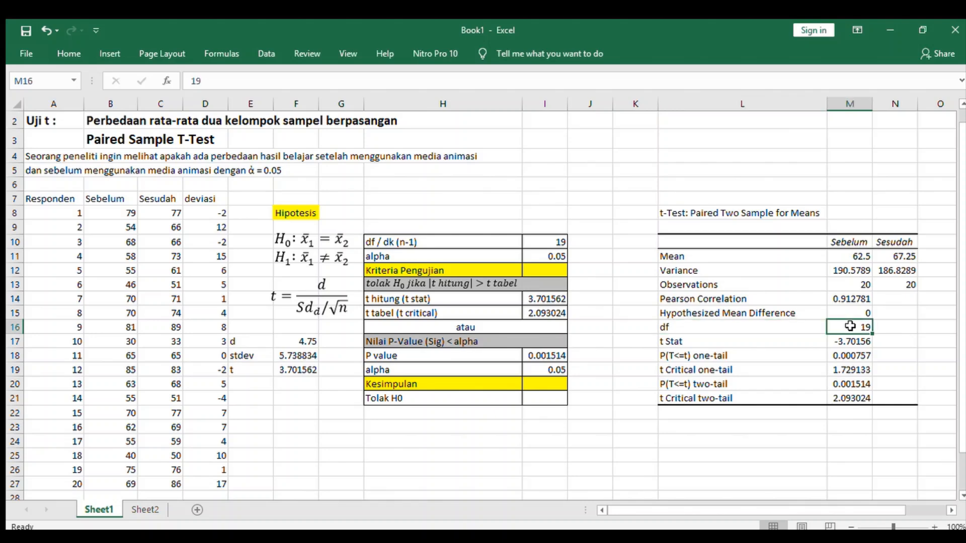
# Step: Examine the t Stat row and the one-tail and two-tail P and t Critical rows of the t-Test output
pyautogui.moveTo(733, 344); pyautogui.dragTo(859, 397)
pyautogui.click(770, 378)
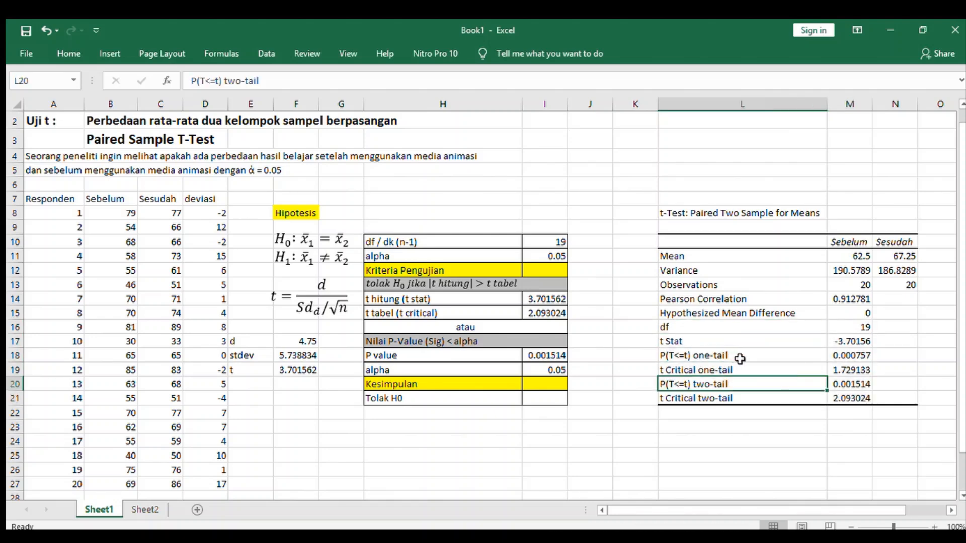
pyautogui.click(731, 356)
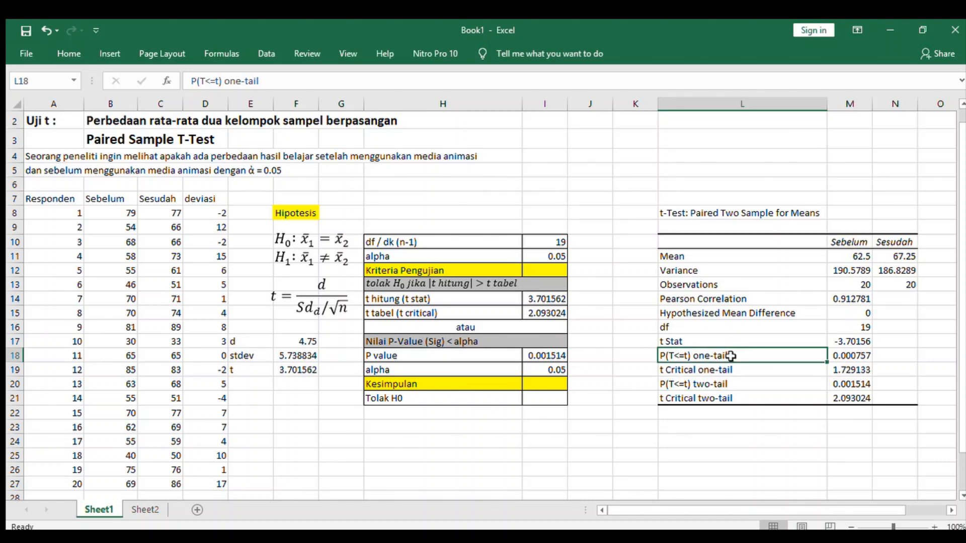
pyautogui.click(731, 385)
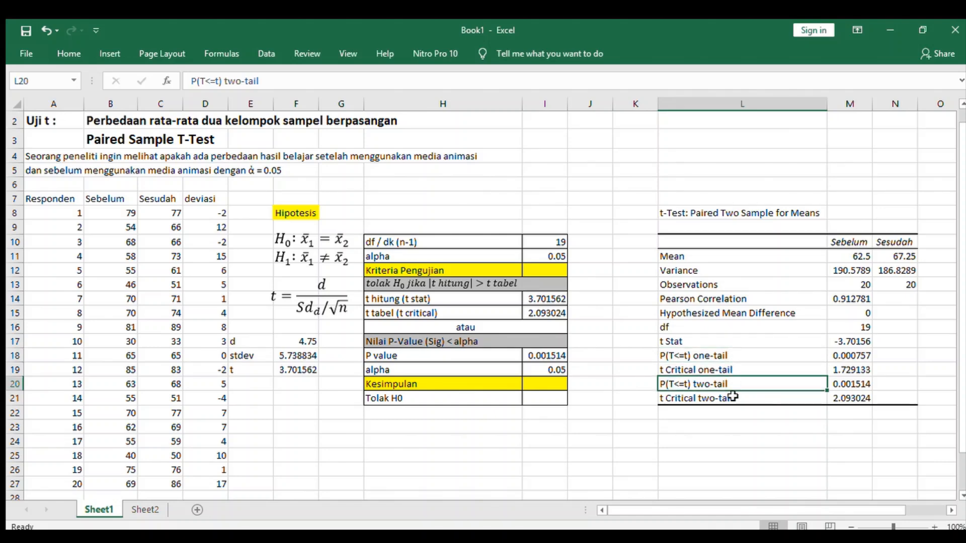
pyautogui.click(739, 372)
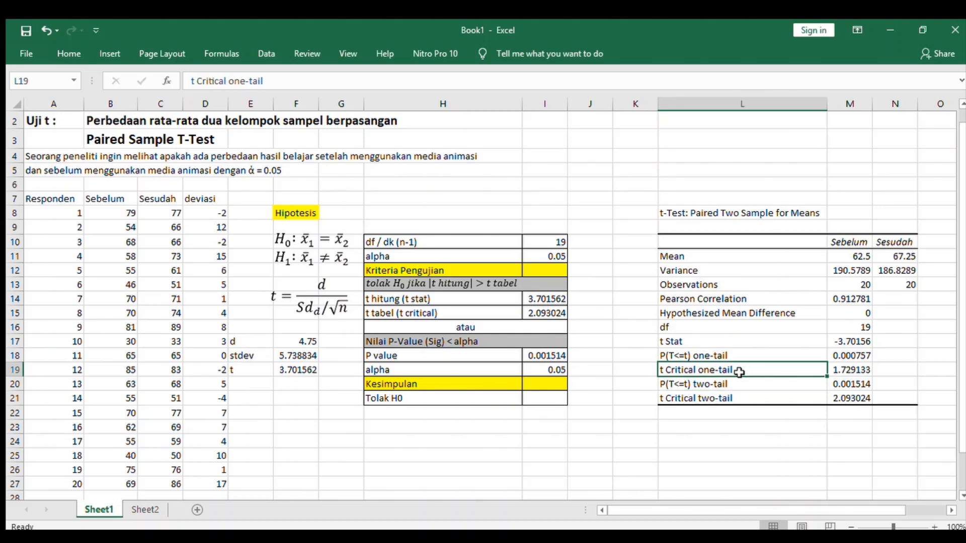
pyautogui.click(735, 397)
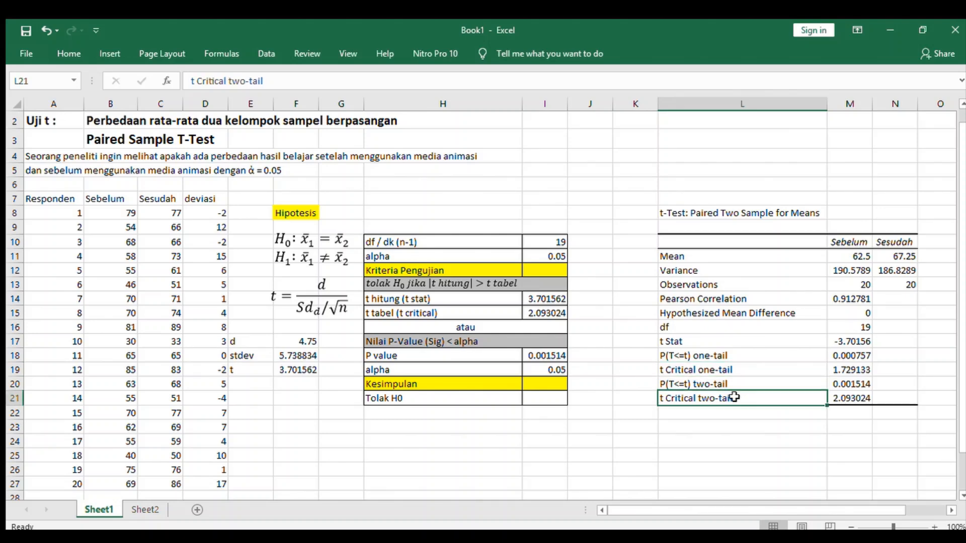
pyautogui.click(546, 443)
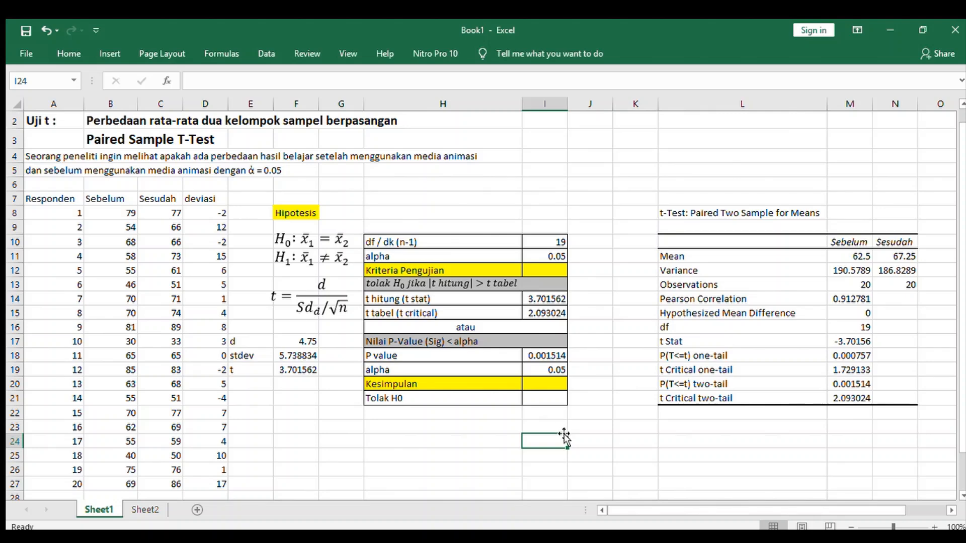